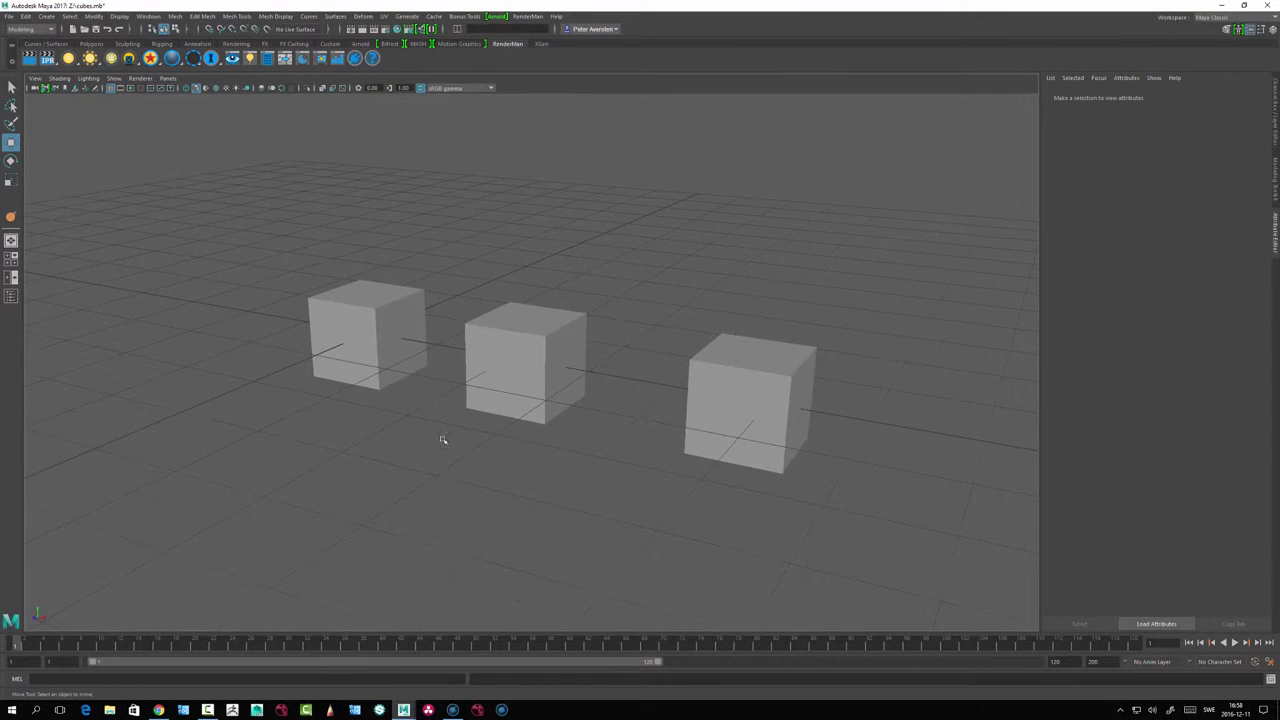
Show the middle cube in smooth mesh preview.
{"action": "mouse_move", "coordinate": [440, 443]}
{"action": "left_mouse_down", "text": "alt"}
{"action": "mouse_move", "coordinate": [418, 464]}
{"action": "mouse_move", "coordinate": [435, 460]}
{"action": "left_mouse_up", "text": "alt"}
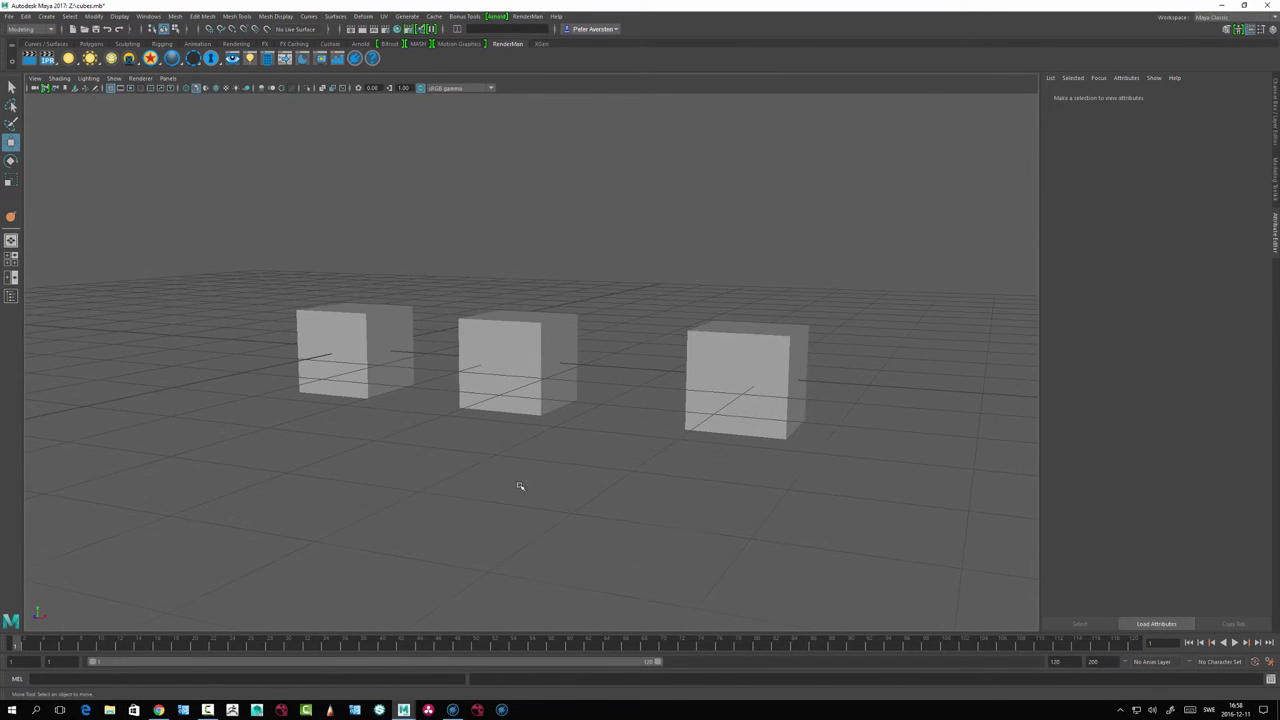
{"action": "left_click", "coordinate": [768, 368]}
{"action": "left_click_drag", "start_coordinate": [722, 414], "coordinate": [656, 421], "text": "alt"}
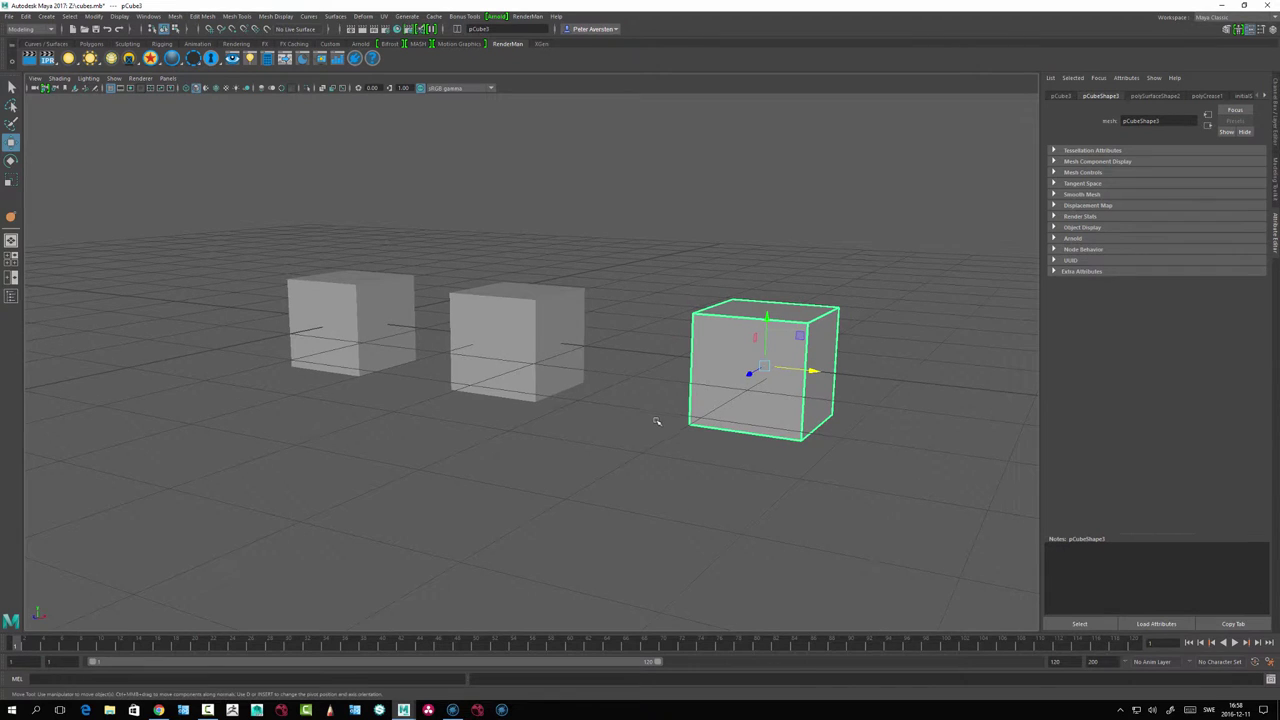
{"action": "left_click", "coordinate": [566, 327]}
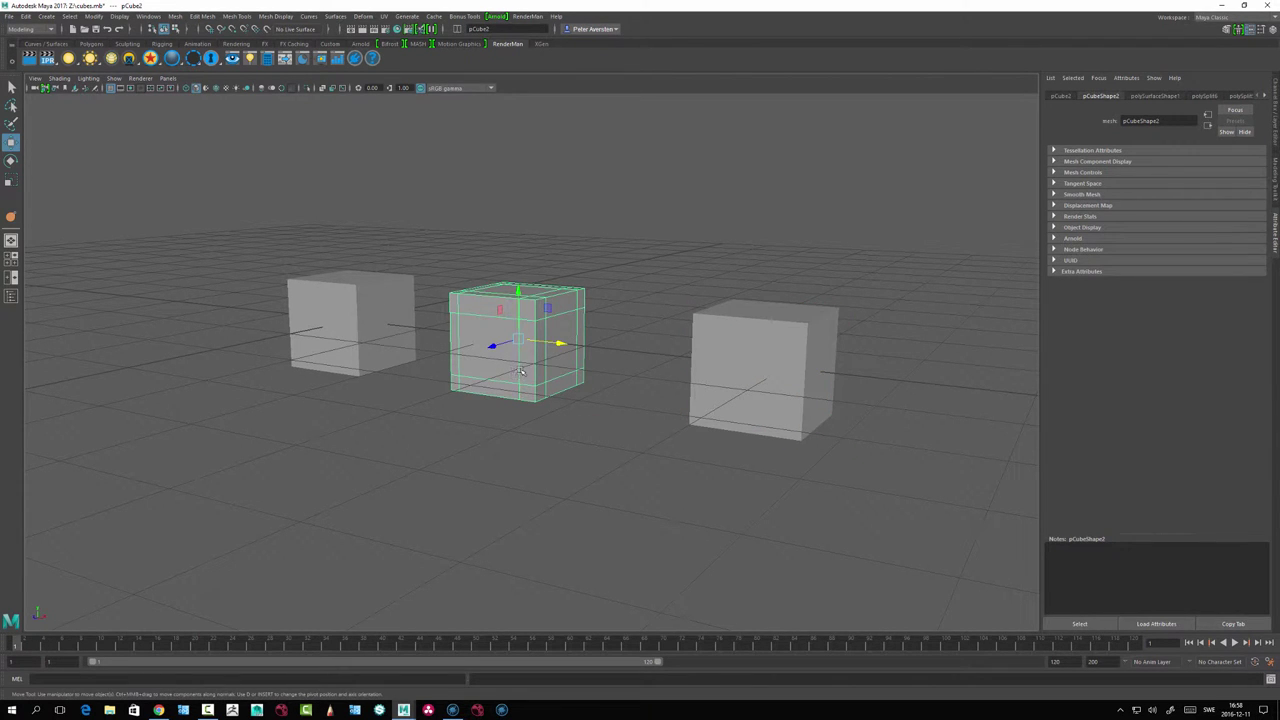
{"action": "key", "text": "3"}
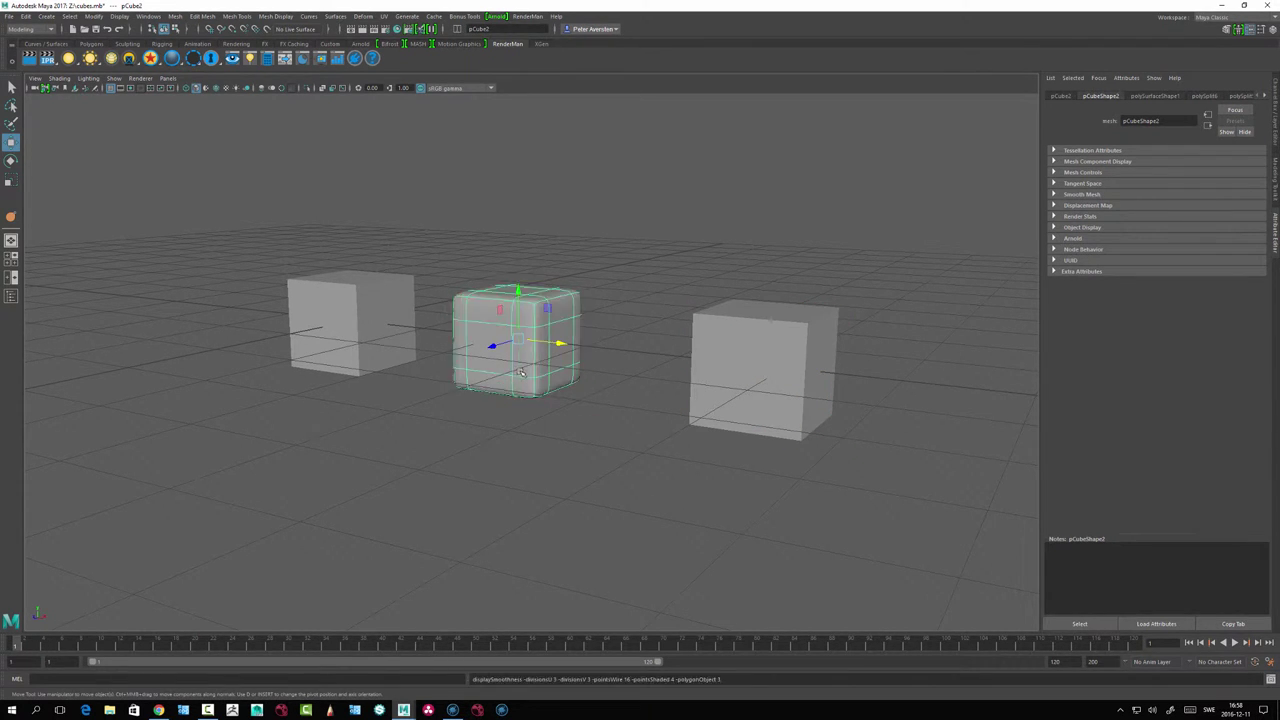
Toggle the smooth mesh preview on and off for the leftmost cube.
{"action": "left_click", "coordinate": [489, 466]}
{"action": "left_click", "coordinate": [372, 345]}
{"action": "key", "text": "1"}
{"action": "key", "text": "3"}
{"action": "key", "text": "1"}
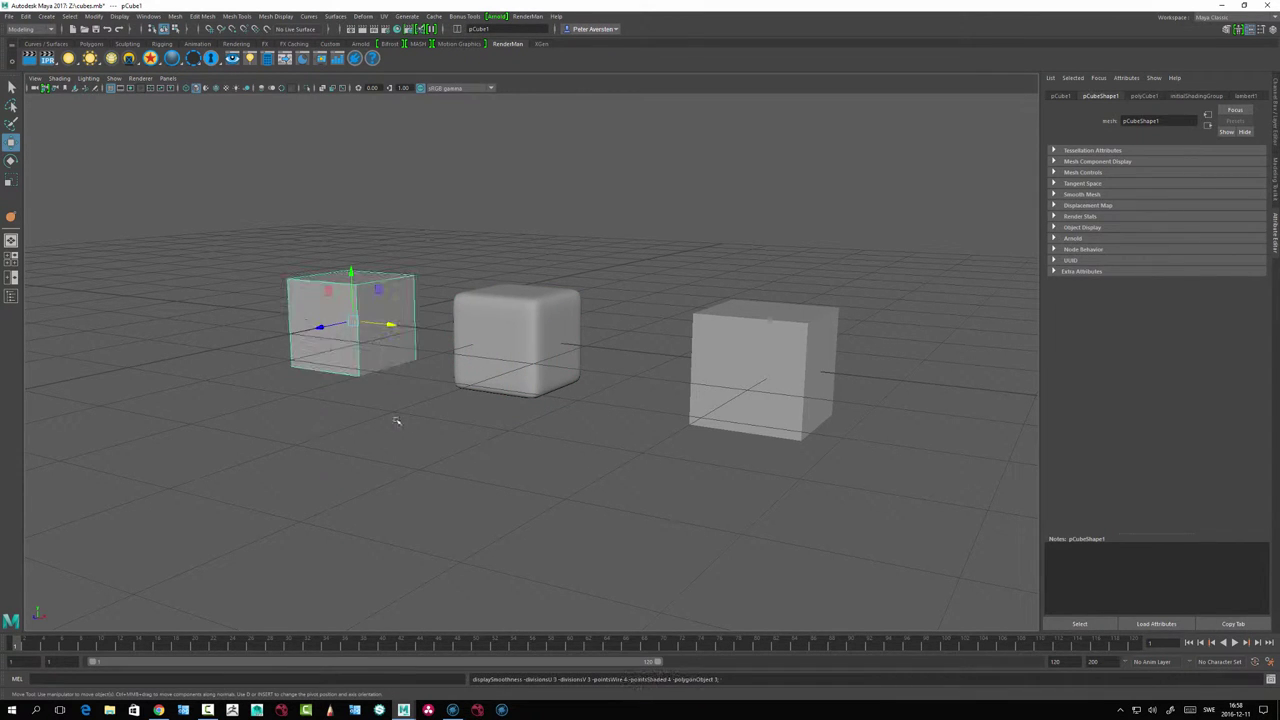
Return the middle and rightmost cubes to unsmoothed display and clear the selection.
{"action": "left_click", "coordinate": [403, 426]}
{"action": "left_click", "coordinate": [402, 342]}
{"action": "middle_click_drag", "start_coordinate": [405, 336], "coordinate": [431, 364], "text": "alt"}
{"action": "left_click", "coordinate": [562, 366]}
{"action": "key", "text": "1"}
{"action": "left_click", "coordinate": [685, 459]}
{"action": "left_click", "coordinate": [797, 392]}
{"action": "key", "text": "1"}
{"action": "left_click", "coordinate": [612, 478]}
Select all three cubes, open the Alembic export options for the selection, and review the advanced settings, including creases, UV sets and Ogawa format.
{"action": "left_click_drag", "start_coordinate": [571, 441], "coordinate": [557, 424], "text": "alt"}
{"action": "middle_click_drag", "start_coordinate": [557, 424], "coordinate": [569, 426], "text": "alt"}
{"action": "right_click_drag", "start_coordinate": [569, 426], "coordinate": [539, 465], "text": "alt"}
{"action": "left_click_drag", "start_coordinate": [538, 464], "coordinate": [496, 466], "text": "alt"}
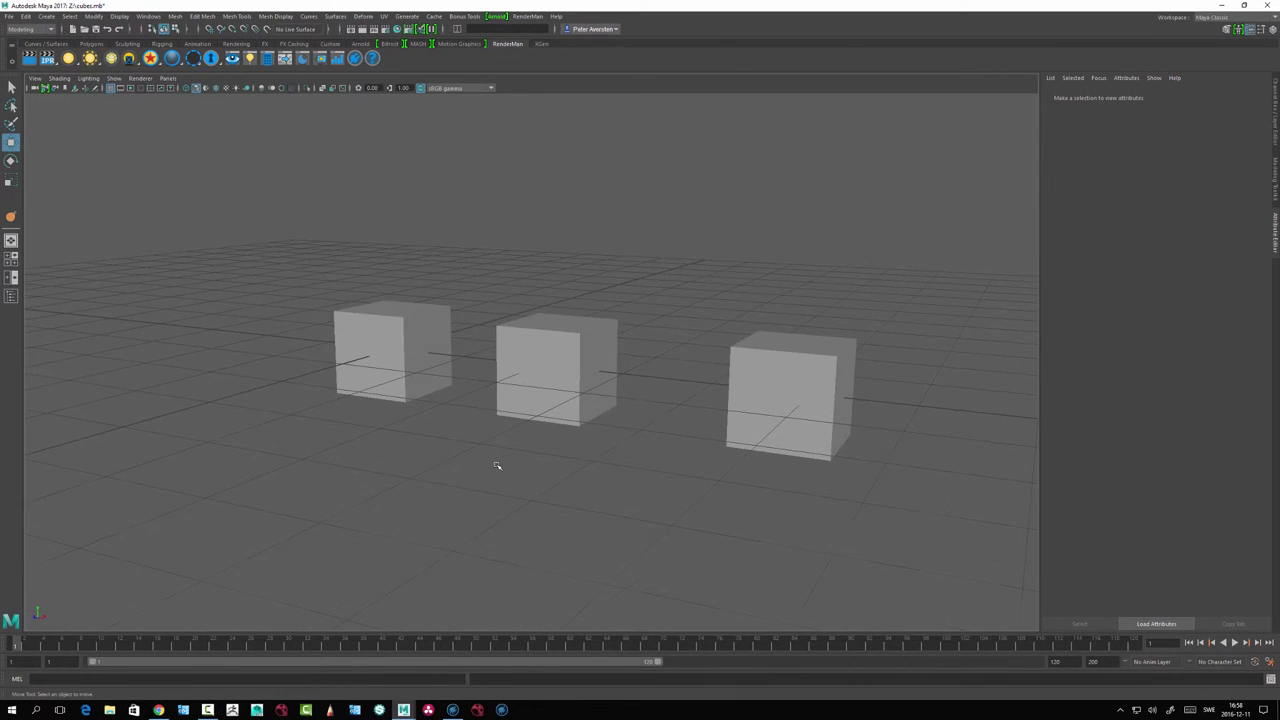
{"action": "left_click_drag", "start_coordinate": [360, 286], "coordinate": [941, 579]}
{"action": "left_click_drag", "start_coordinate": [619, 512], "coordinate": [625, 471], "text": "alt"}
{"action": "left_click", "coordinate": [428, 17]}
{"action": "mouse_move", "coordinate": [446, 37]}
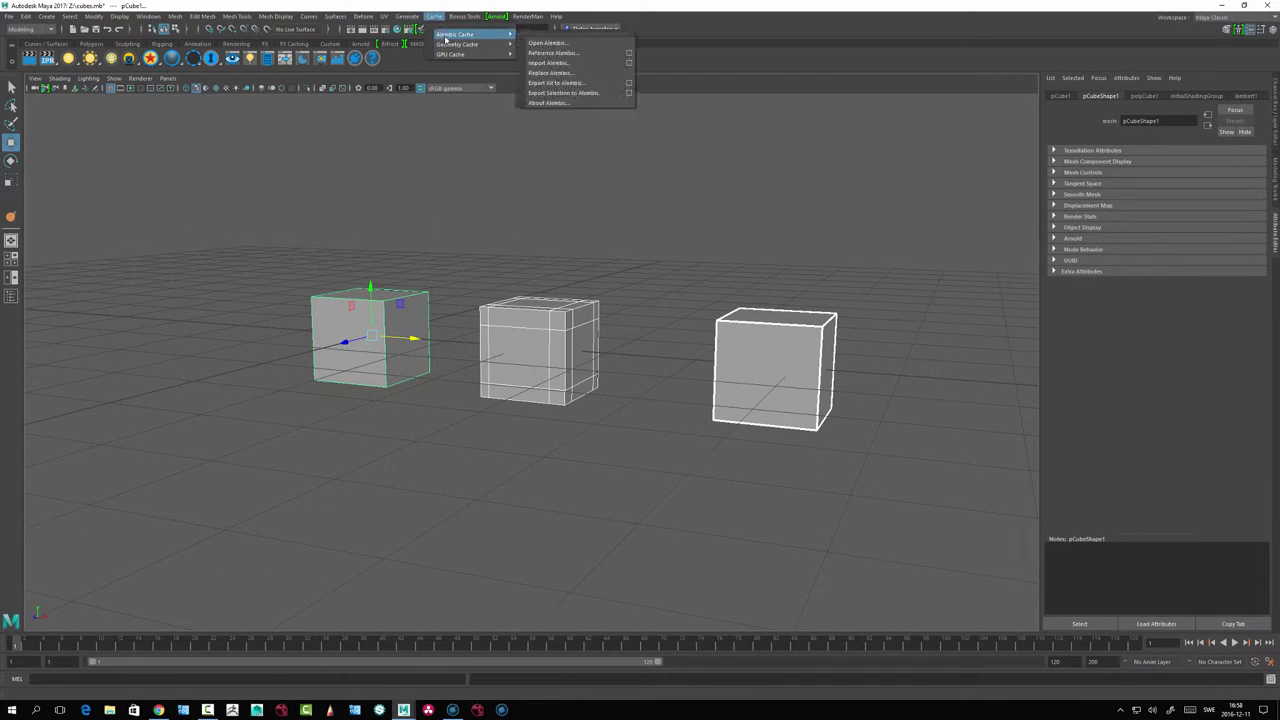
{"action": "left_click", "coordinate": [629, 93]}
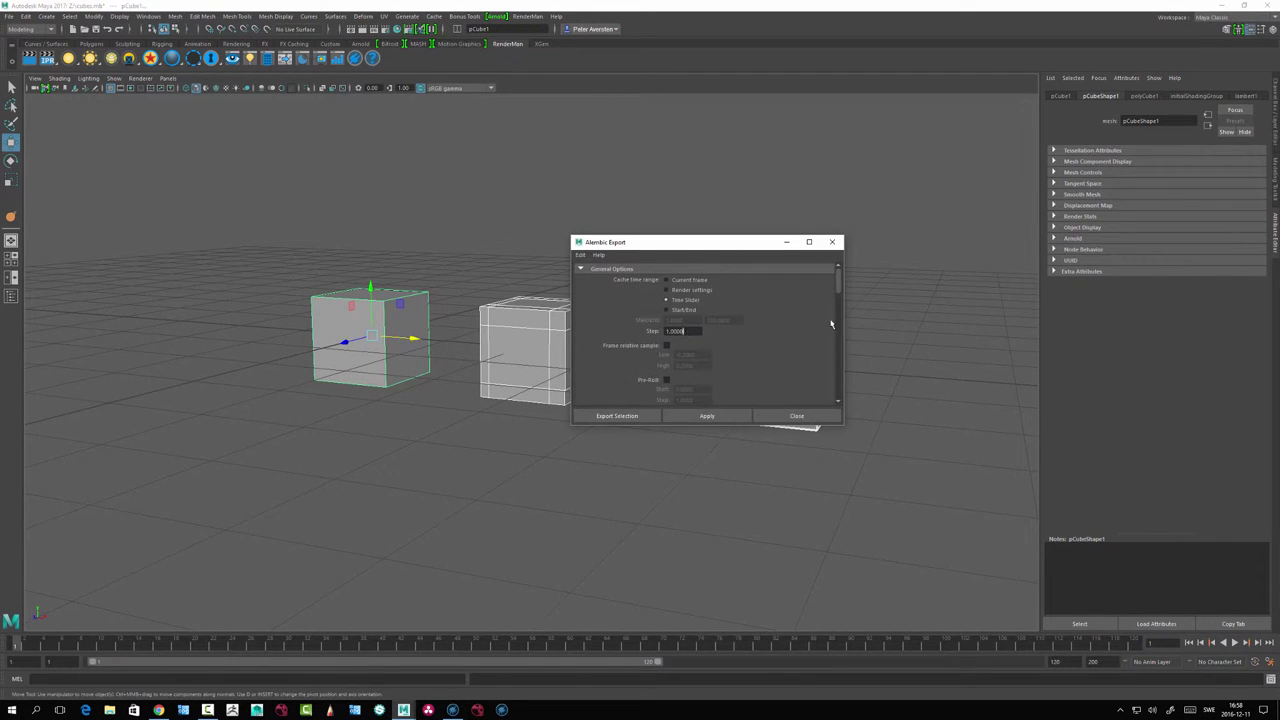
{"action": "scroll", "coordinate": [832, 366], "scroll_direction": "down", "scroll_amount": 10}
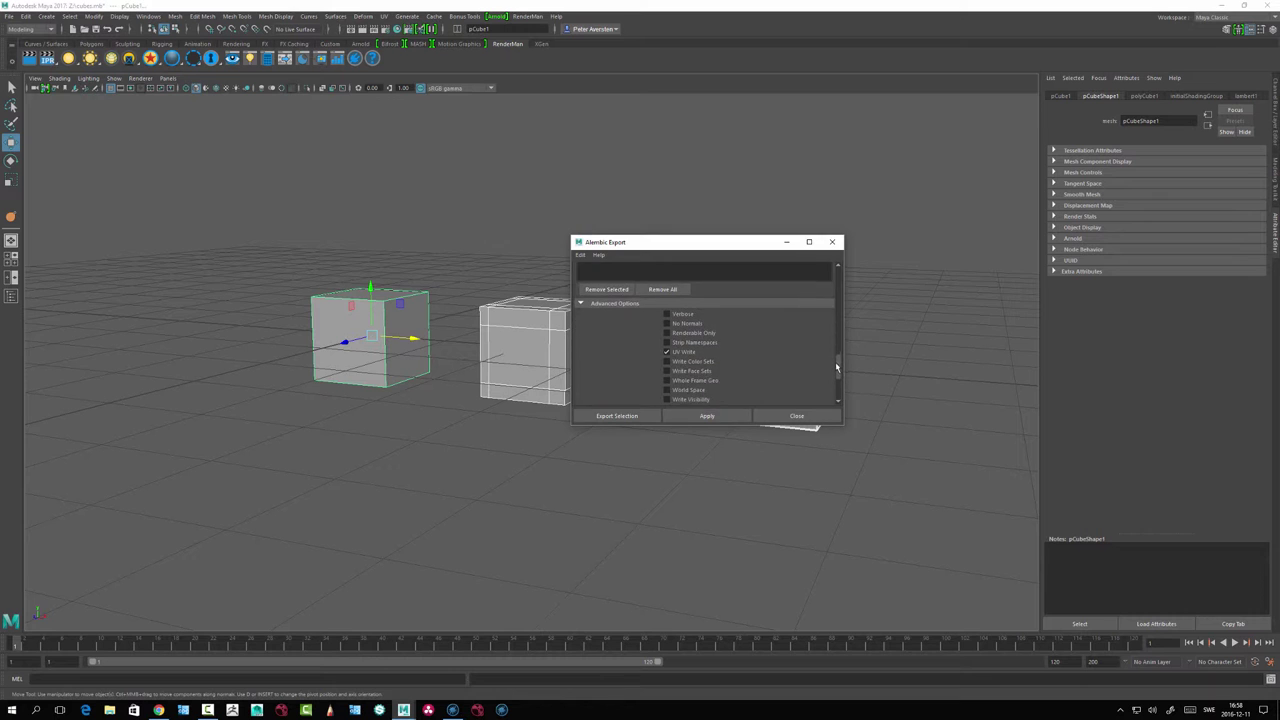
{"action": "scroll", "coordinate": [836, 368], "scroll_direction": "down", "scroll_amount": 3}
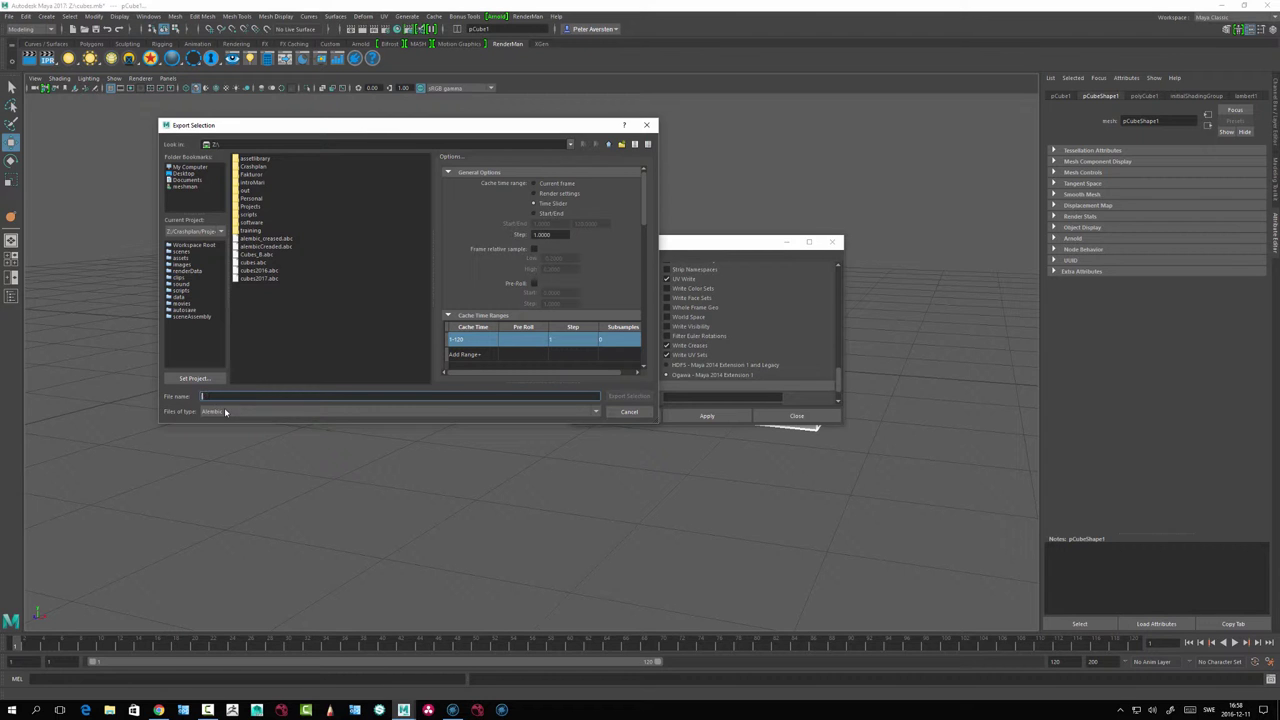
Export the selected cubes to the Z: drive as an Alembic file named AlembicCubes.
{"action": "type", "text": "Ale"}
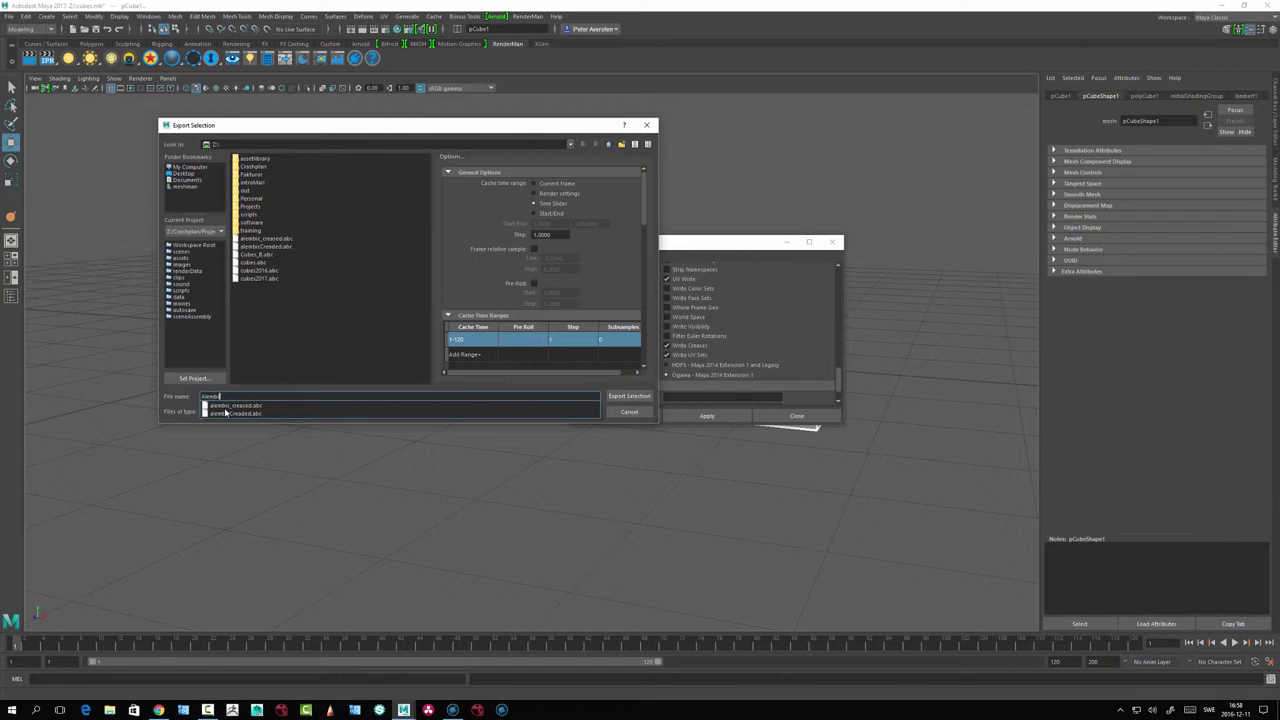
{"action": "type", "text": "mbicV"}
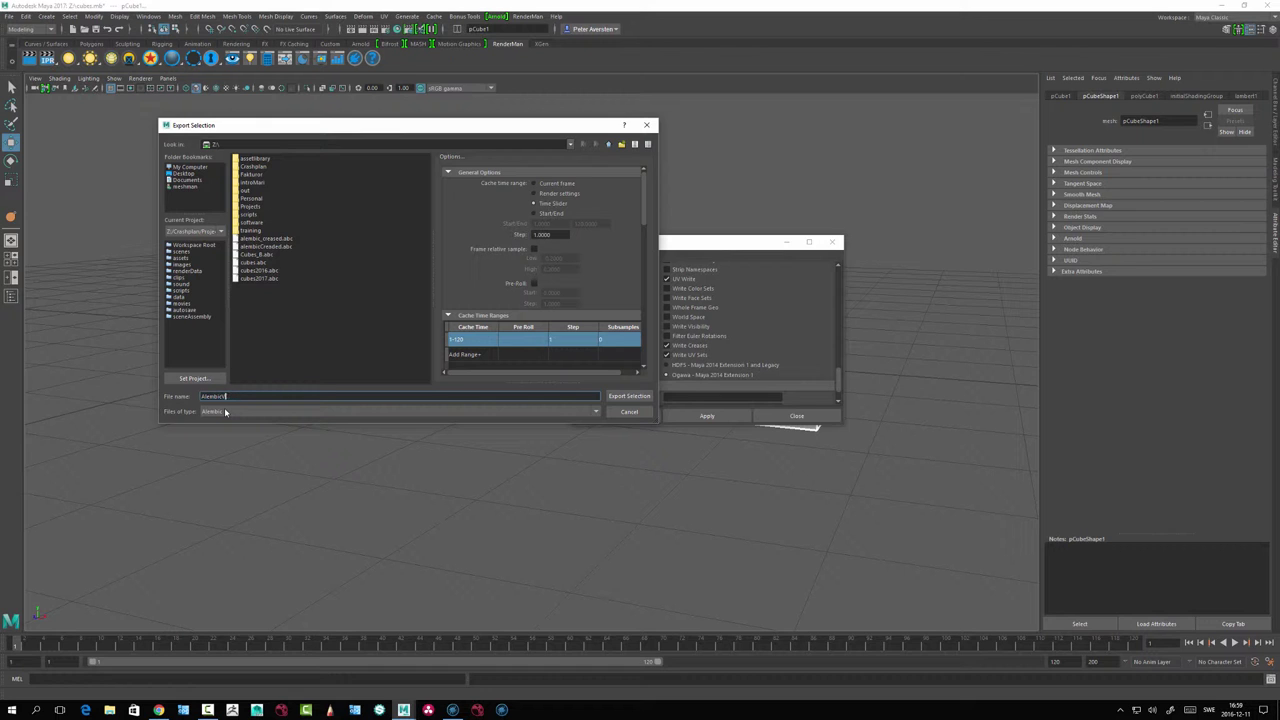
{"action": "type", "text": "C"}
{"action": "key", "text": "BackSpace"}
{"action": "type", "text": "Cubes"}
{"action": "left_click", "coordinate": [628, 397]}
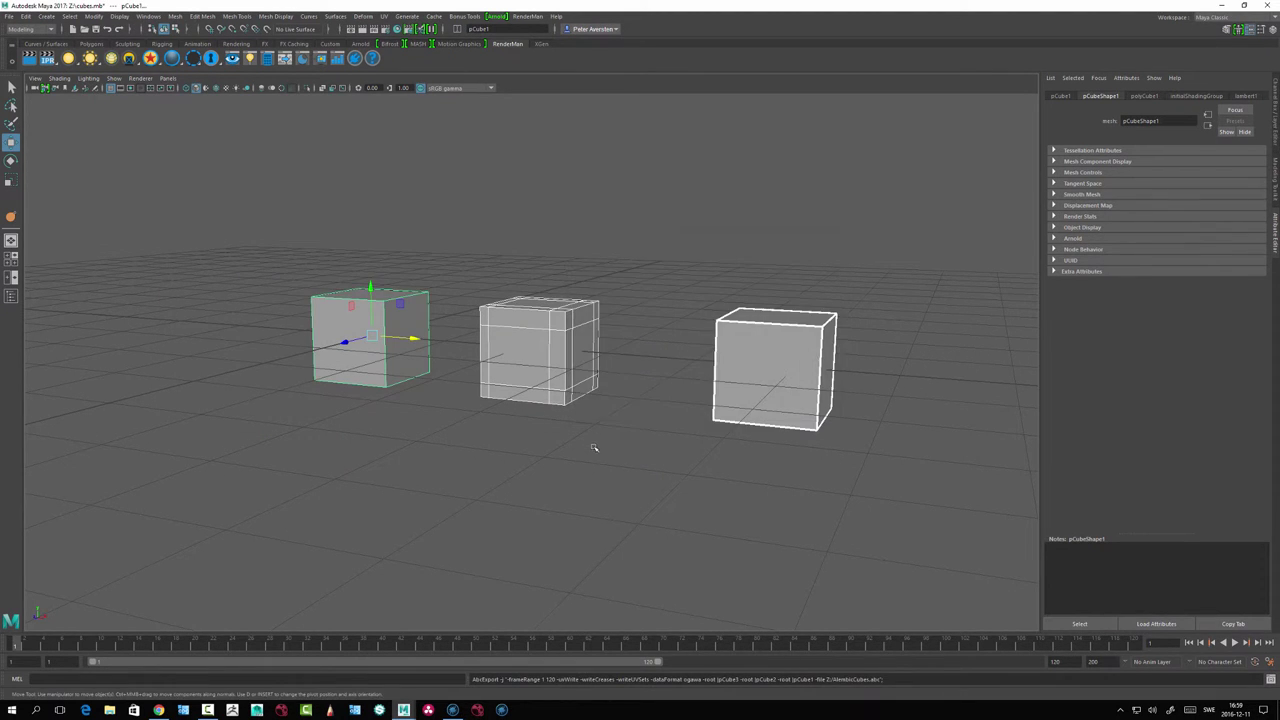
Switch to Mari and add AlembicCubes.abc to the project, merging all three cubes as a single mesh with UVs if available.
{"action": "left_click", "coordinate": [597, 486]}
{"action": "key", "text": "alt+Tab"}
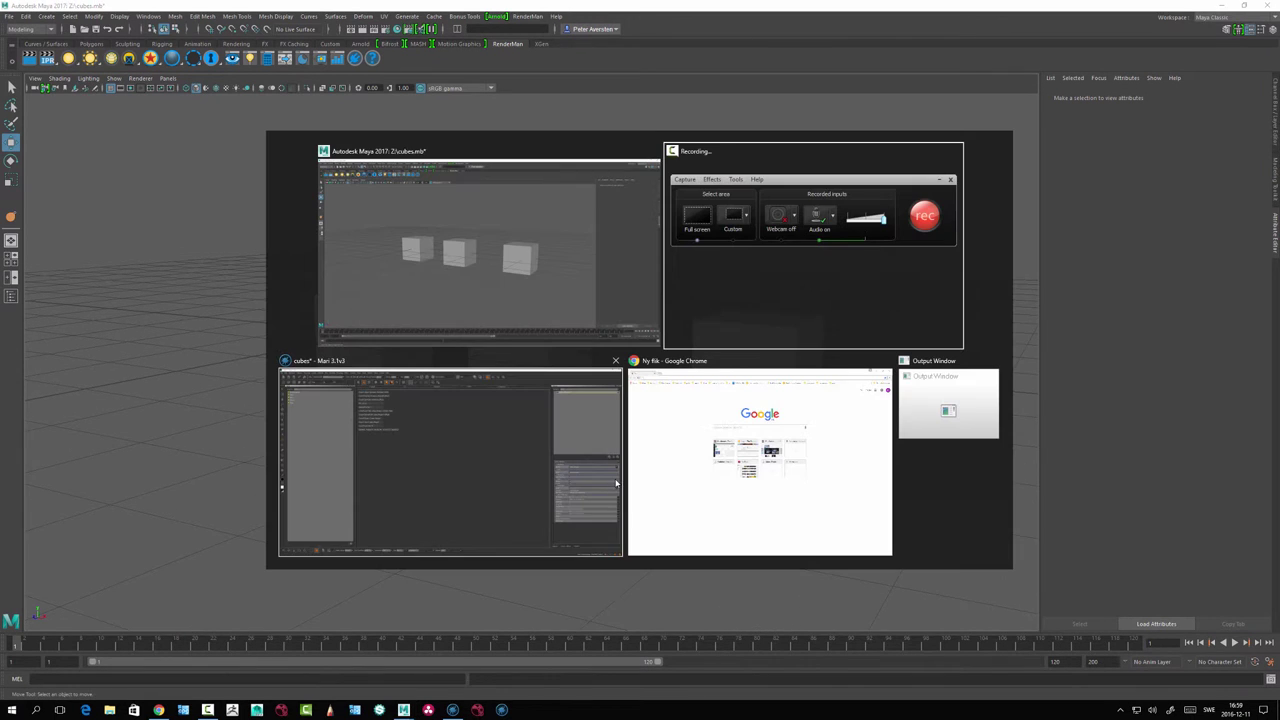
{"action": "left_click", "coordinate": [520, 429]}
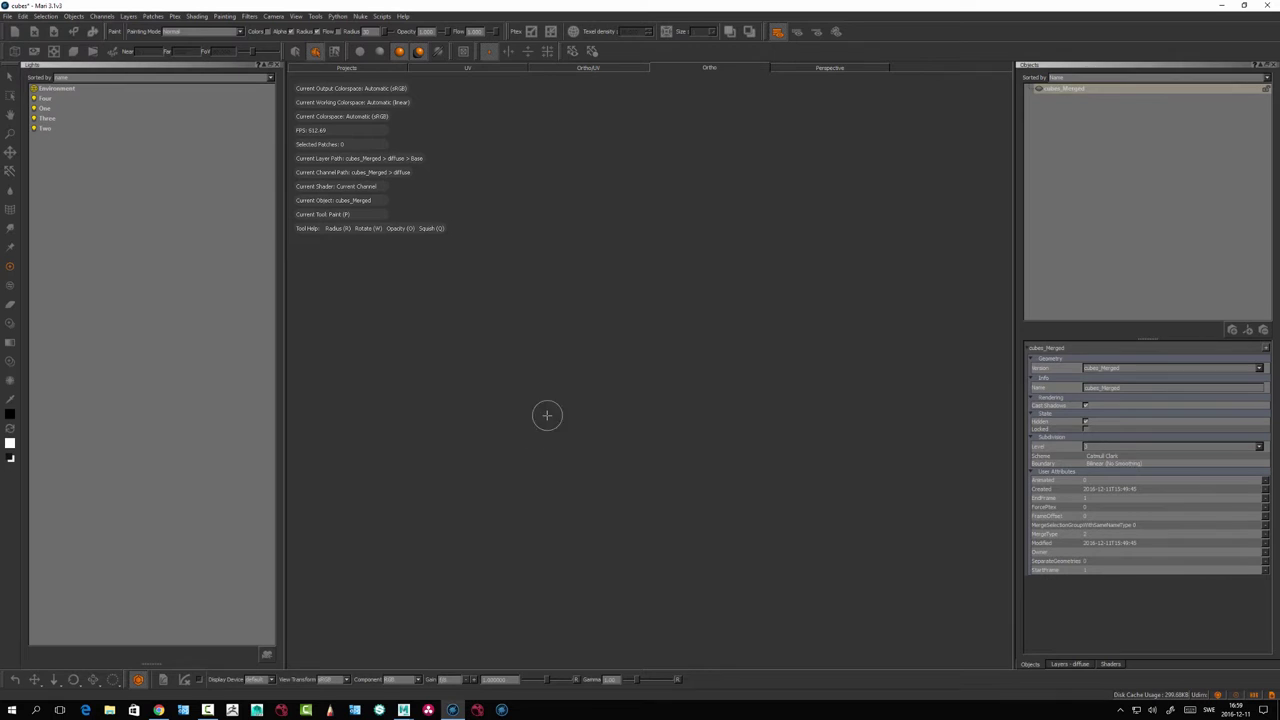
{"action": "left_click", "coordinate": [1060, 90]}
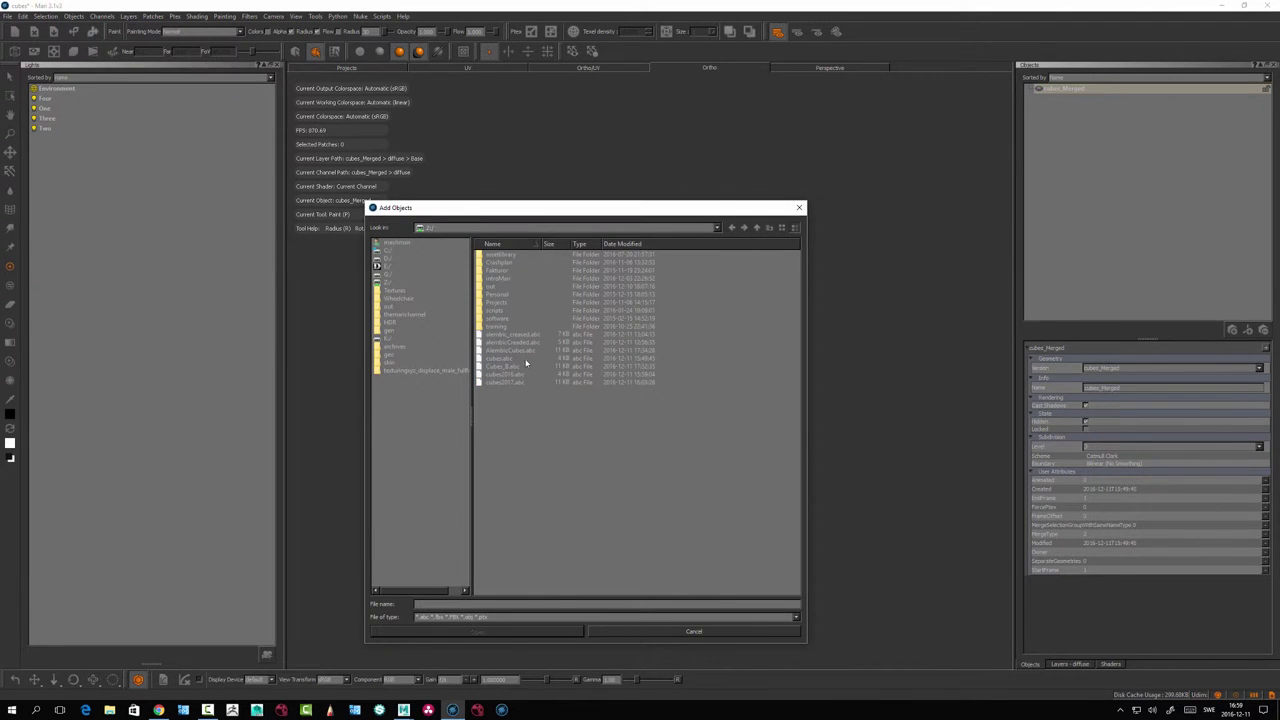
{"action": "left_click", "coordinate": [515, 351]}
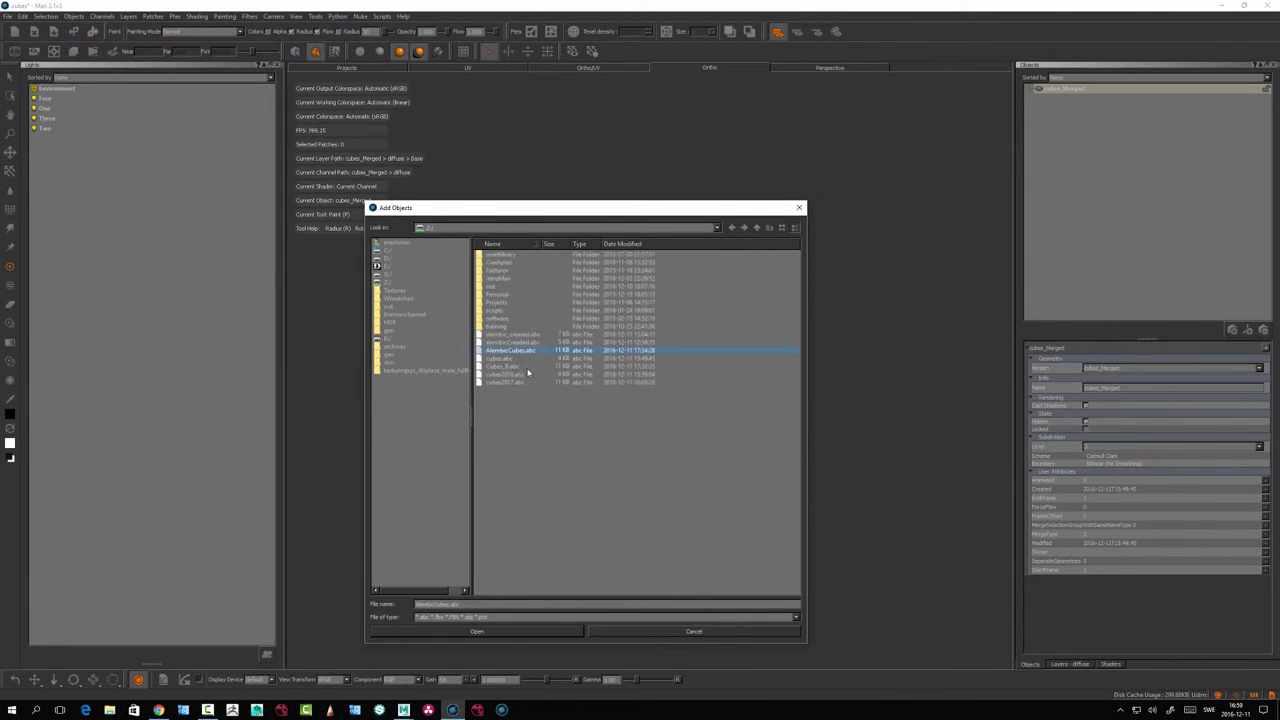
{"action": "left_click", "coordinate": [478, 632]}
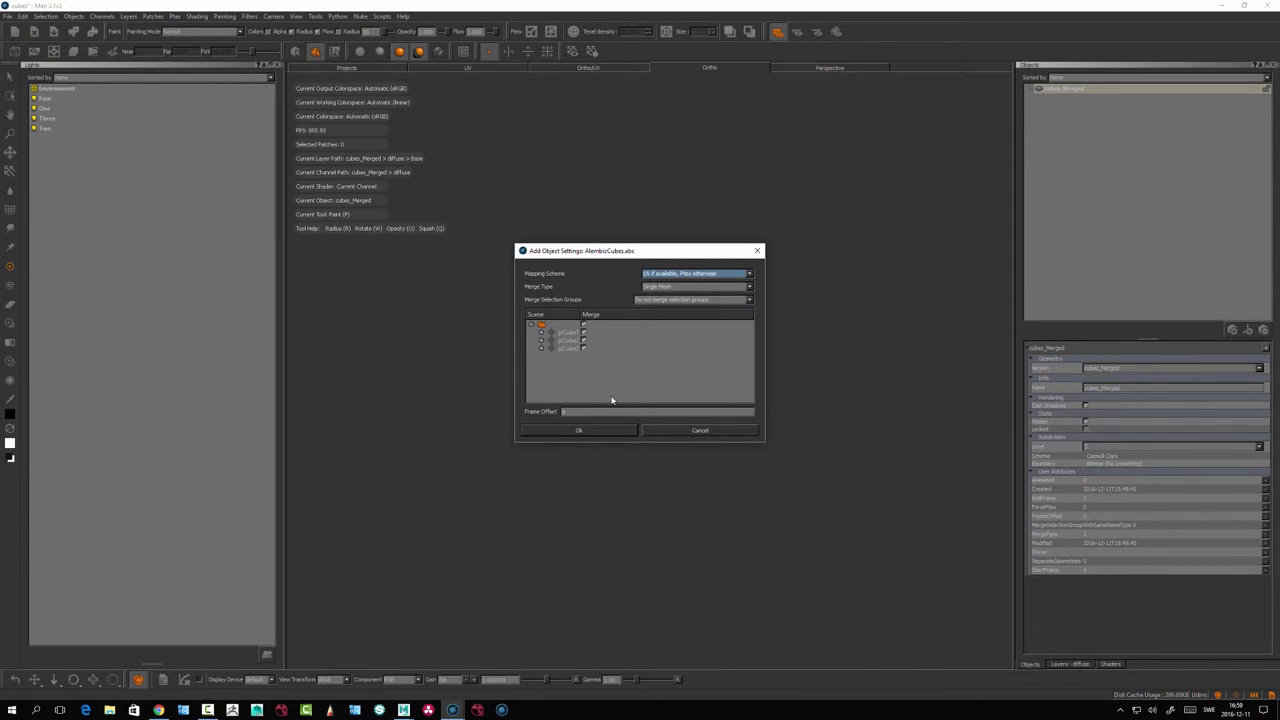
{"action": "left_click", "coordinate": [580, 430]}
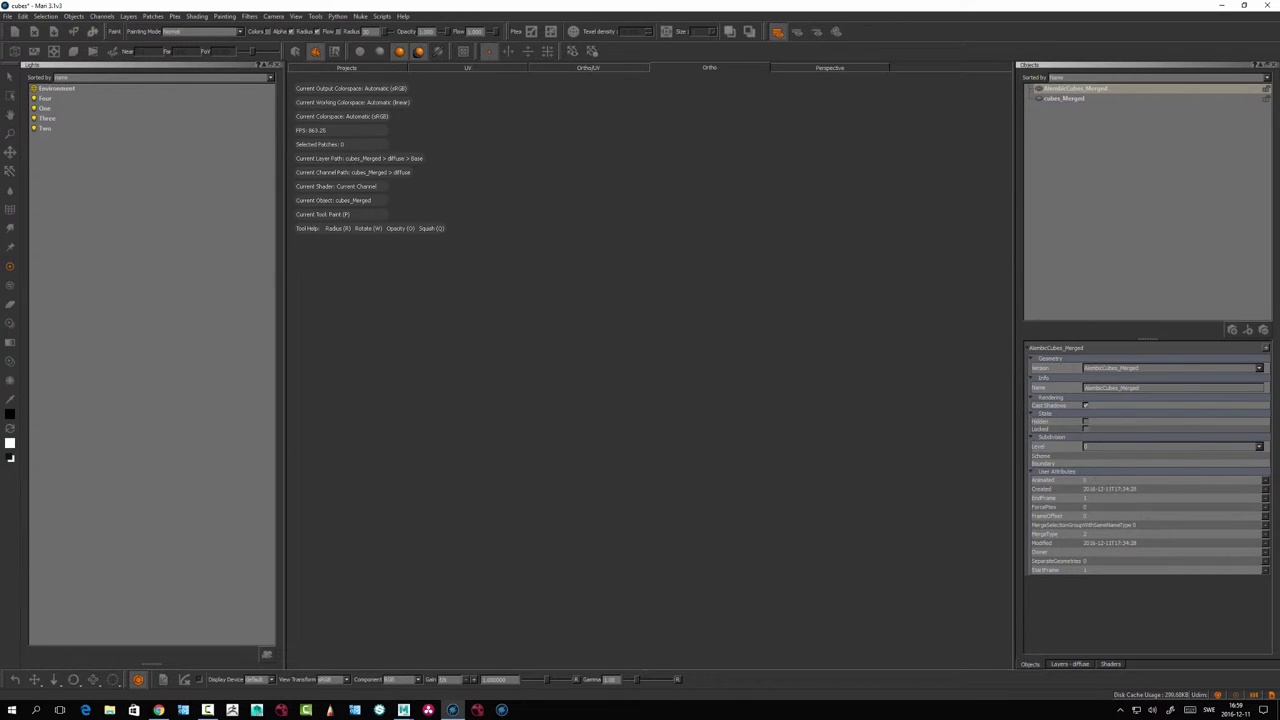
Examine the shading of the three imported cubes from several angles and distances.
{"action": "middle_click_drag", "start_coordinate": [537, 442], "coordinate": [474, 369], "text": "alt"}
{"action": "right_click_drag", "start_coordinate": [474, 369], "coordinate": [538, 409], "text": "alt"}
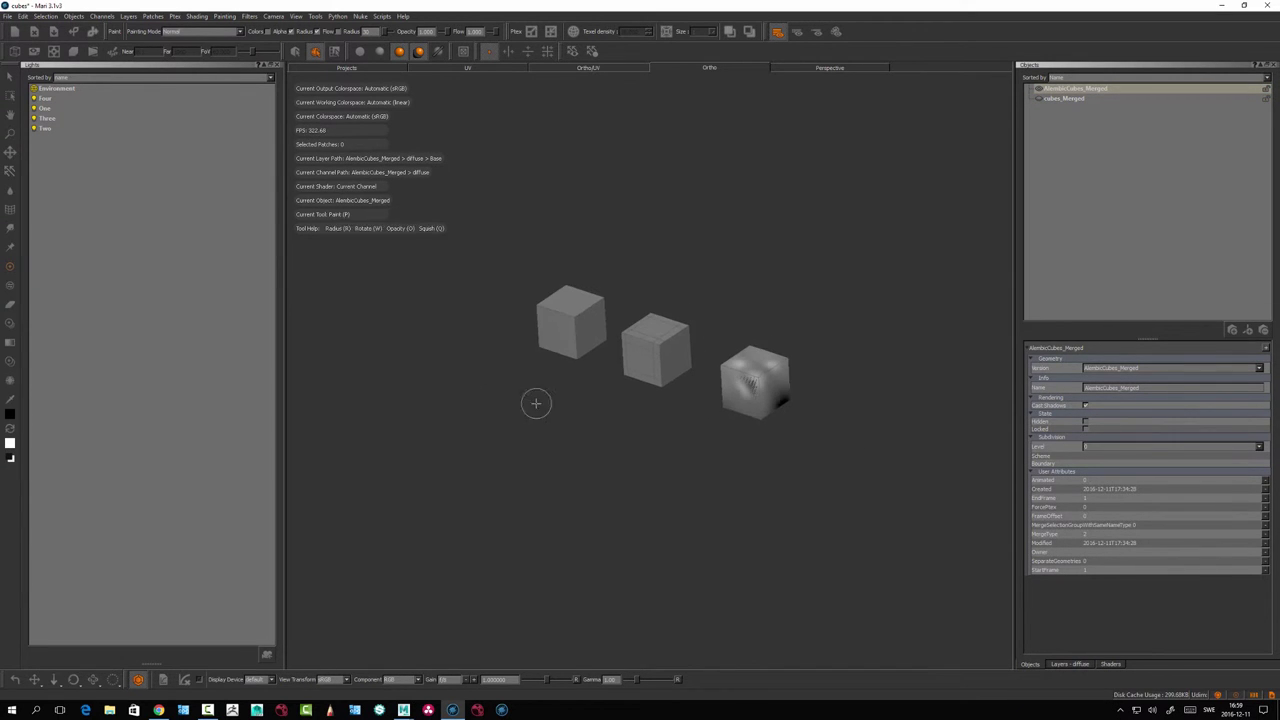
{"action": "left_click_drag", "start_coordinate": [537, 408], "coordinate": [523, 391], "text": "alt"}
{"action": "middle_click_drag", "start_coordinate": [523, 391], "coordinate": [509, 399], "text": "alt"}
{"action": "left_click_drag", "start_coordinate": [656, 483], "coordinate": [632, 489], "text": "alt"}
{"action": "mouse_move", "coordinate": [632, 489]}
{"action": "right_mouse_down", "text": "alt"}
{"action": "mouse_move", "coordinate": [651, 509]}
{"action": "mouse_move", "coordinate": [610, 484]}
{"action": "right_mouse_up", "text": "alt"}
{"action": "left_click_drag", "start_coordinate": [610, 484], "coordinate": [599, 455], "text": "alt"}
{"action": "left_click_drag", "start_coordinate": [449, 349], "coordinate": [449, 360], "text": "alt"}
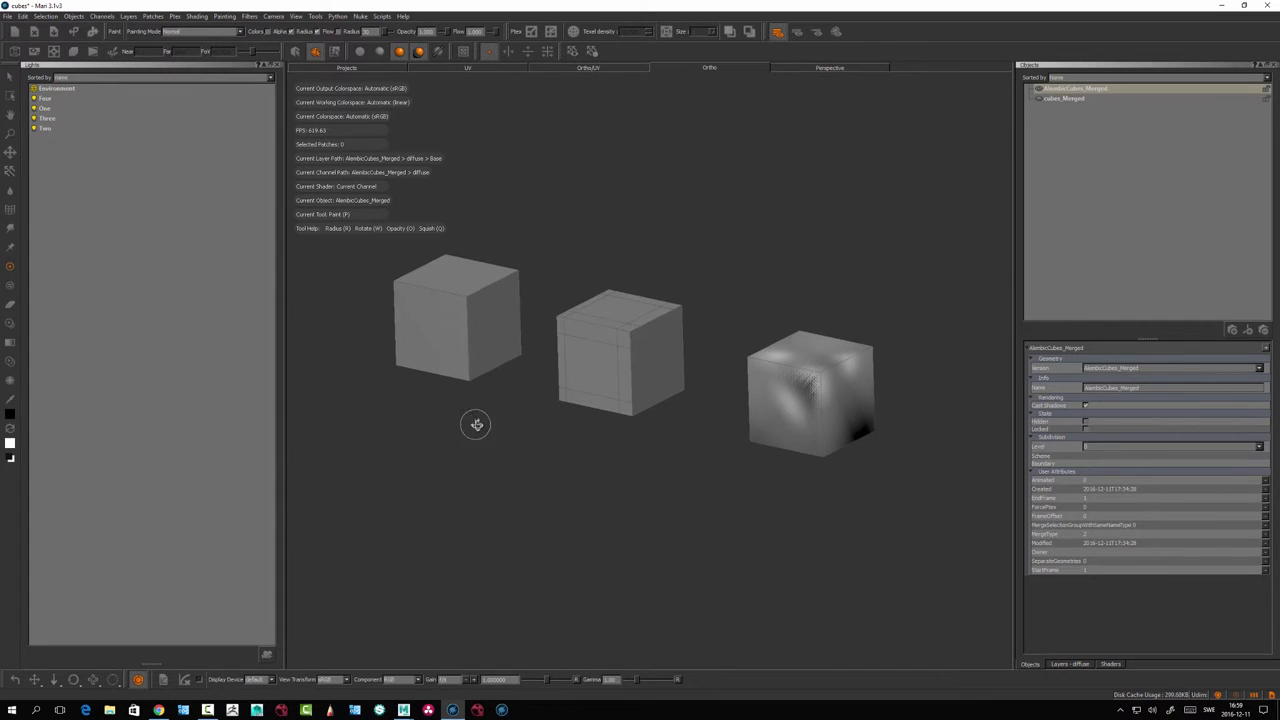
{"action": "mouse_move", "coordinate": [600, 431]}
{"action": "left_mouse_down", "text": "alt"}
{"action": "mouse_move", "coordinate": [631, 443]}
{"action": "mouse_move", "coordinate": [602, 436]}
{"action": "left_mouse_up", "text": "alt"}
{"action": "left_click_drag", "start_coordinate": [802, 350], "coordinate": [891, 353], "text": "alt"}
{"action": "left_click_drag", "start_coordinate": [736, 432], "coordinate": [739, 434], "text": "alt"}
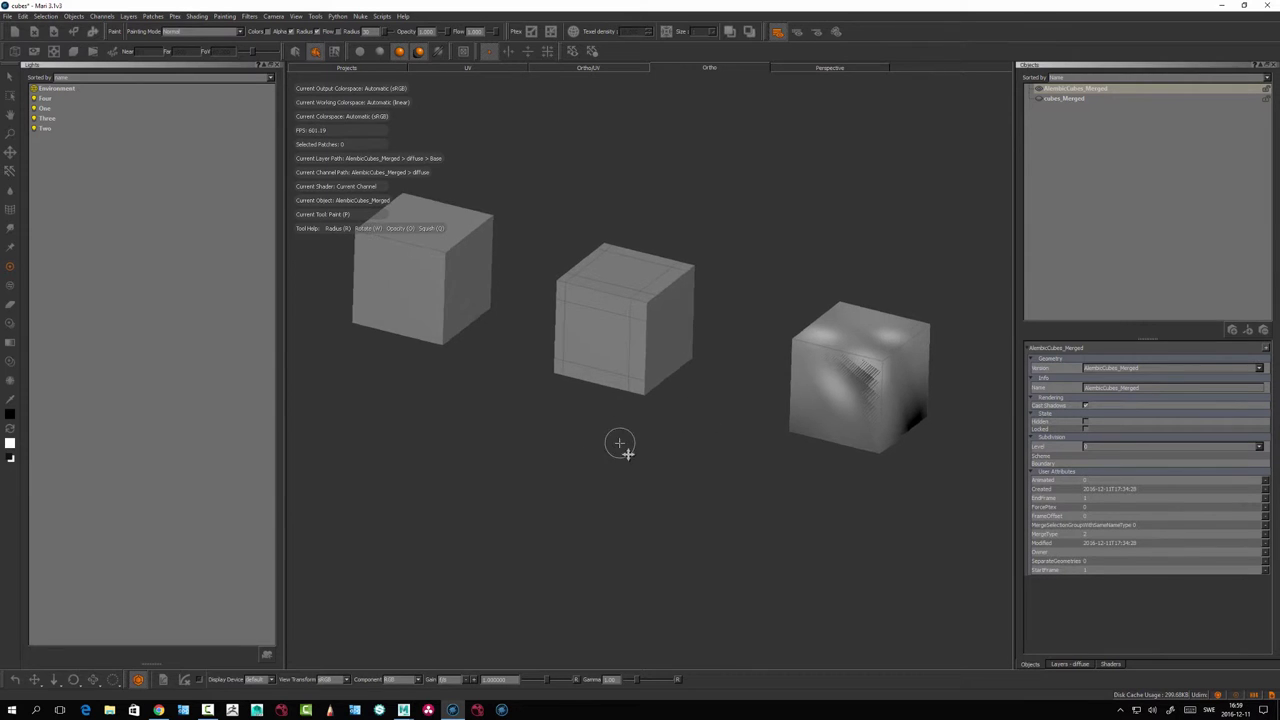
{"action": "middle_click_drag", "start_coordinate": [620, 443], "coordinate": [632, 467], "text": "alt"}
{"action": "right_click_drag", "start_coordinate": [632, 467], "coordinate": [578, 436], "text": "alt"}
Subdivide the imported cubes object to level 3 with the Catmull Clark scheme and Bilinear (No Smoothing) boundary interpolation.
{"action": "left_click", "coordinate": [73, 17]}
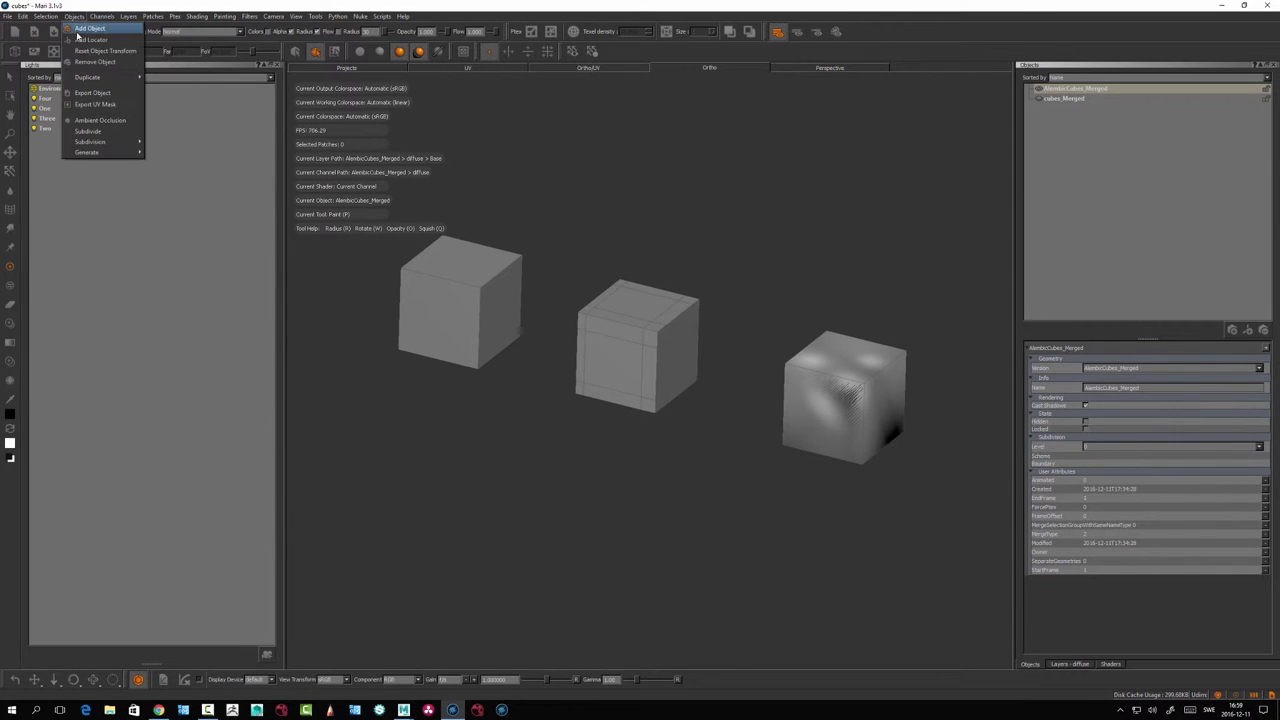
{"action": "left_click", "coordinate": [100, 135]}
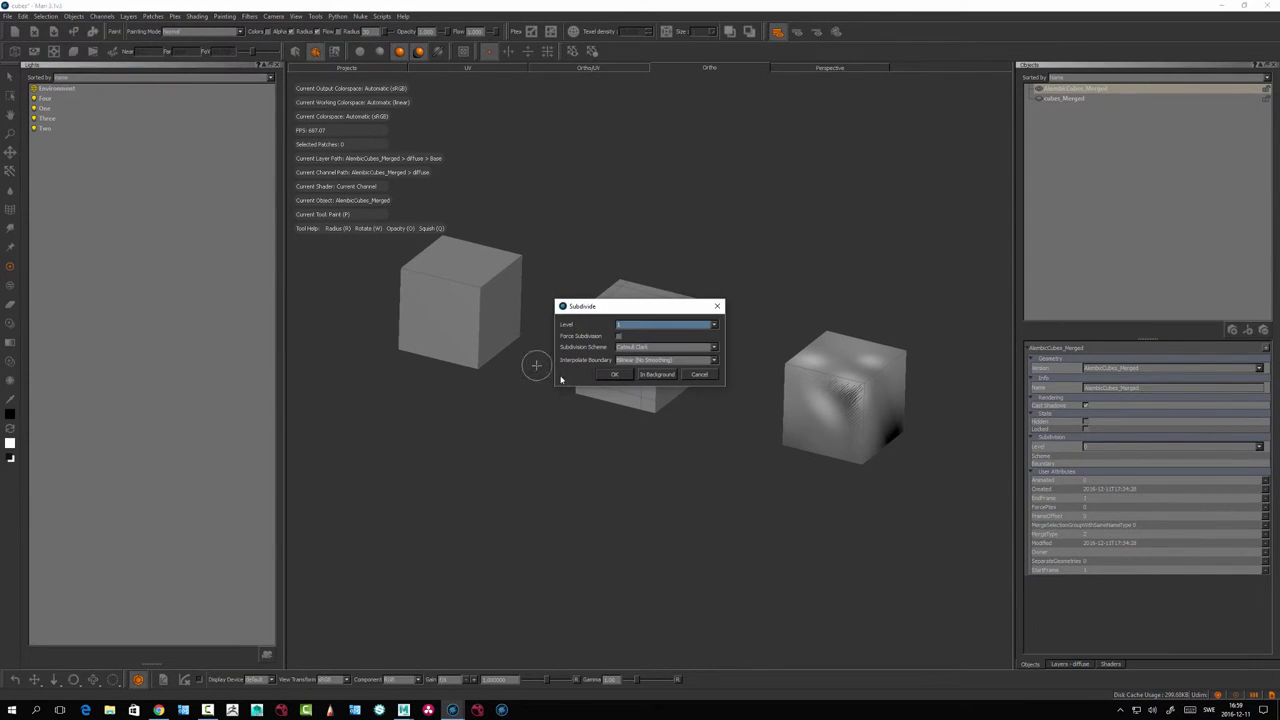
{"action": "left_click", "coordinate": [630, 330]}
{"action": "left_click", "coordinate": [625, 346]}
{"action": "left_click", "coordinate": [616, 376]}
Inspect the subdivided cubes from several angles, comparing the edges and smoothing of each one.
{"action": "left_click_drag", "start_coordinate": [571, 489], "coordinate": [600, 485], "text": "alt"}
{"action": "middle_click_drag", "start_coordinate": [592, 482], "coordinate": [563, 480], "text": "alt"}
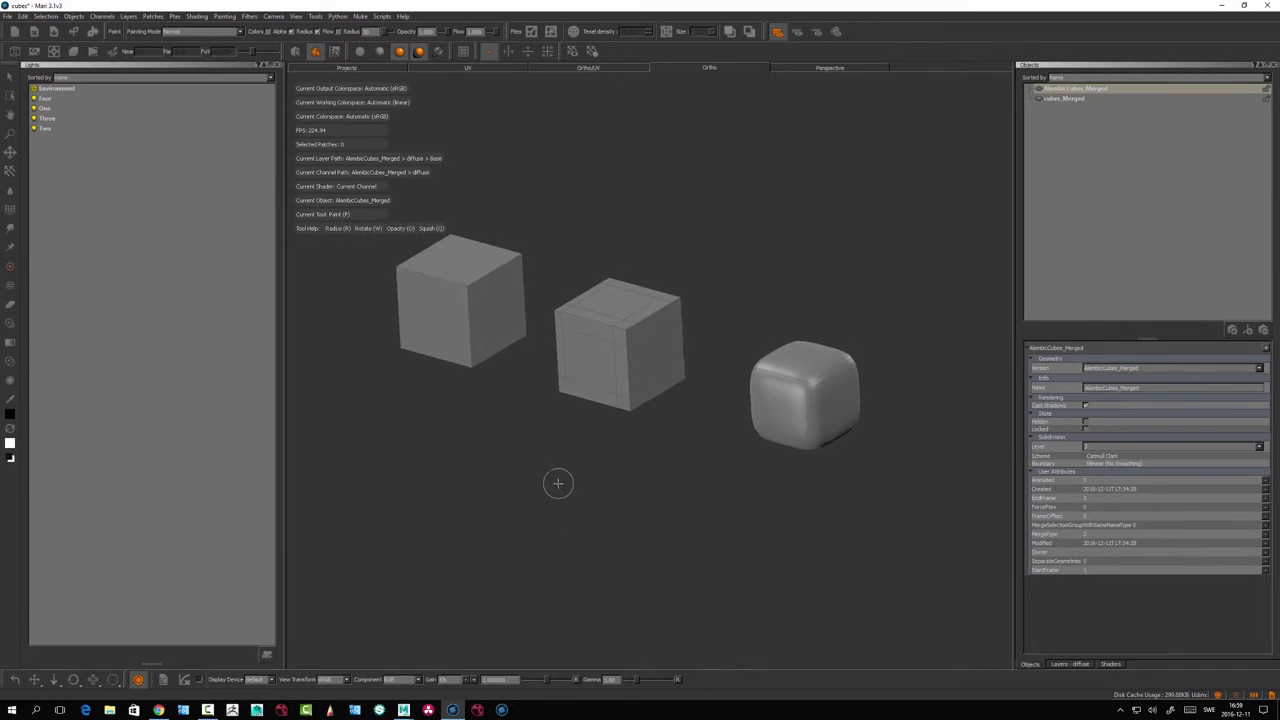
{"action": "right_click_drag", "start_coordinate": [563, 480], "coordinate": [614, 477], "text": "alt"}
{"action": "left_click_drag", "start_coordinate": [614, 477], "coordinate": [636, 468], "text": "alt"}
{"action": "middle_click_drag", "start_coordinate": [636, 468], "coordinate": [663, 544], "text": "alt"}
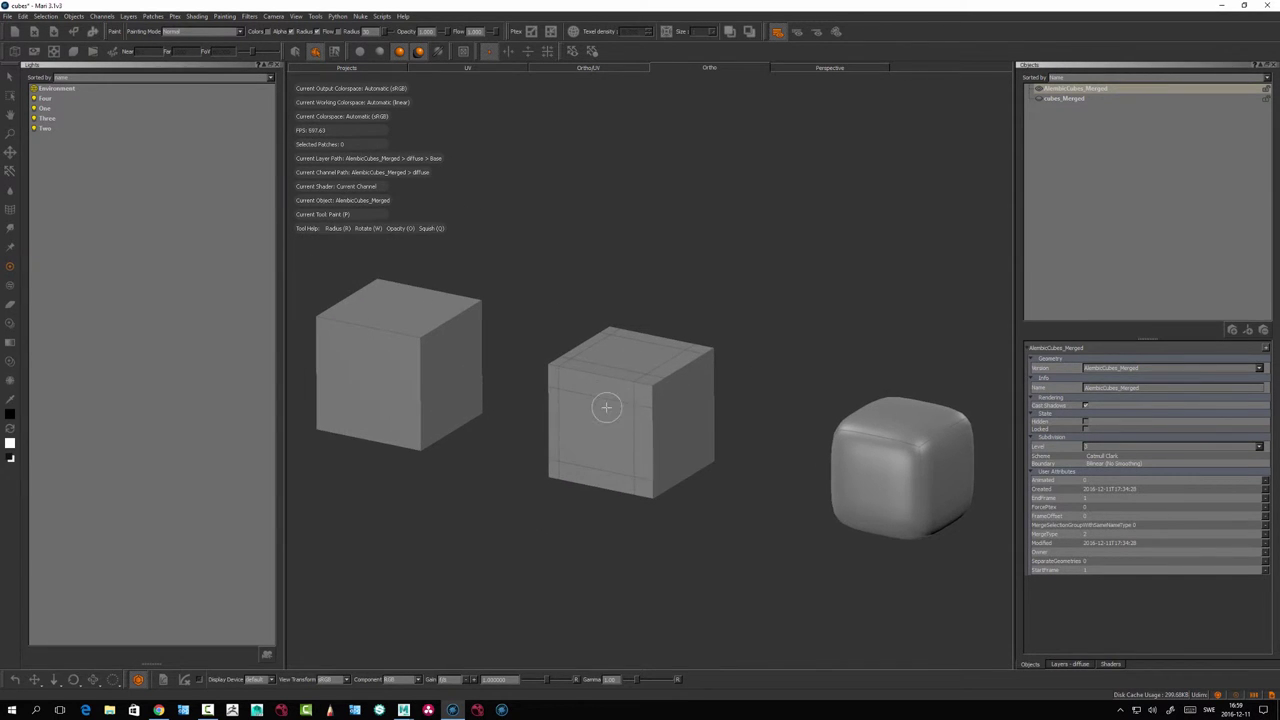
{"action": "mouse_move", "coordinate": [606, 407]}
{"action": "left_mouse_down", "text": "alt"}
{"action": "mouse_move", "coordinate": [595, 403]}
{"action": "mouse_move", "coordinate": [626, 402]}
{"action": "left_mouse_up", "text": "alt"}
{"action": "right_click_drag", "start_coordinate": [626, 402], "coordinate": [571, 396], "text": "alt"}
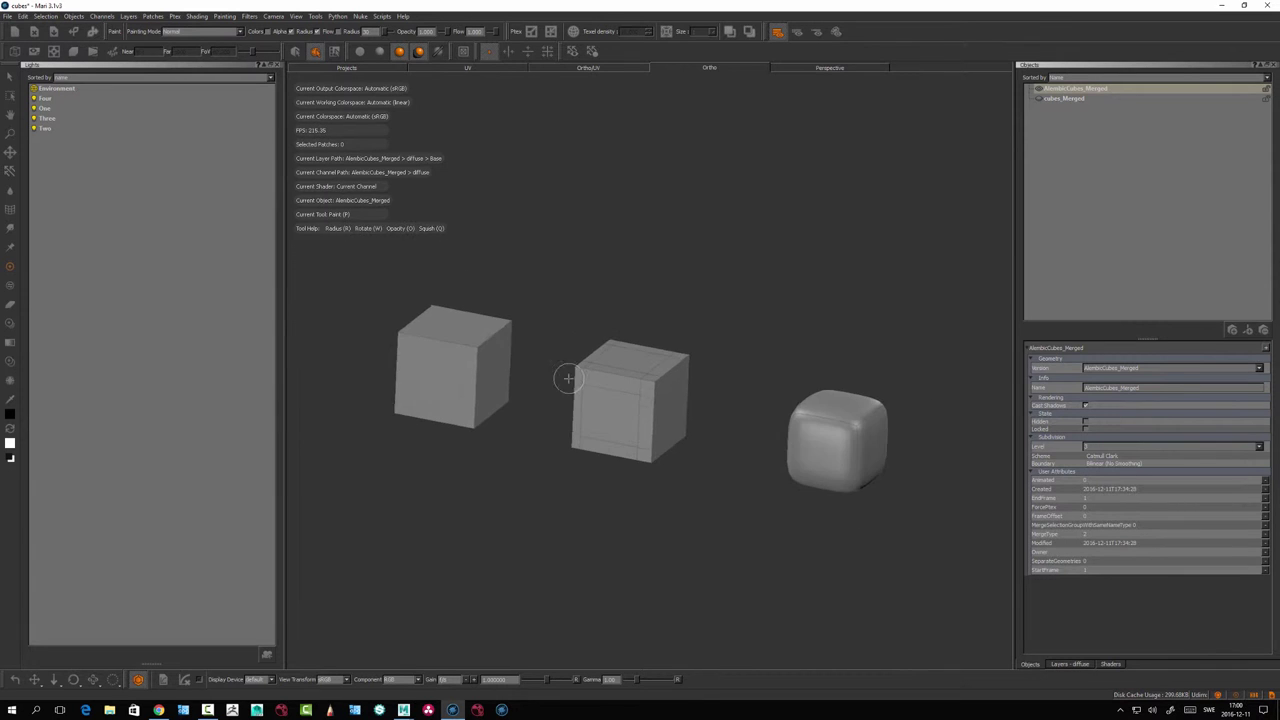
{"action": "mouse_move", "coordinate": [571, 397]}
{"action": "left_mouse_down", "text": "alt"}
{"action": "mouse_move", "coordinate": [563, 437]}
{"action": "mouse_move", "coordinate": [569, 400]}
{"action": "mouse_move", "coordinate": [586, 443]}
{"action": "mouse_move", "coordinate": [584, 430]}
{"action": "mouse_move", "coordinate": [617, 460]}
{"action": "mouse_move", "coordinate": [594, 400]}
{"action": "mouse_move", "coordinate": [594, 449]}
{"action": "mouse_move", "coordinate": [598, 418]}
{"action": "mouse_move", "coordinate": [600, 460]}
{"action": "mouse_move", "coordinate": [574, 371]}
{"action": "mouse_move", "coordinate": [590, 425]}
{"action": "mouse_move", "coordinate": [569, 437]}
{"action": "mouse_move", "coordinate": [604, 460]}
{"action": "left_mouse_up", "text": "alt"}
{"action": "middle_click_drag", "start_coordinate": [588, 414], "coordinate": [594, 420], "text": "alt"}
{"action": "right_click_drag", "start_coordinate": [594, 420], "coordinate": [613, 384], "text": "alt"}
{"action": "scroll", "coordinate": [600, 431], "scroll_direction": "down", "scroll_amount": 3}
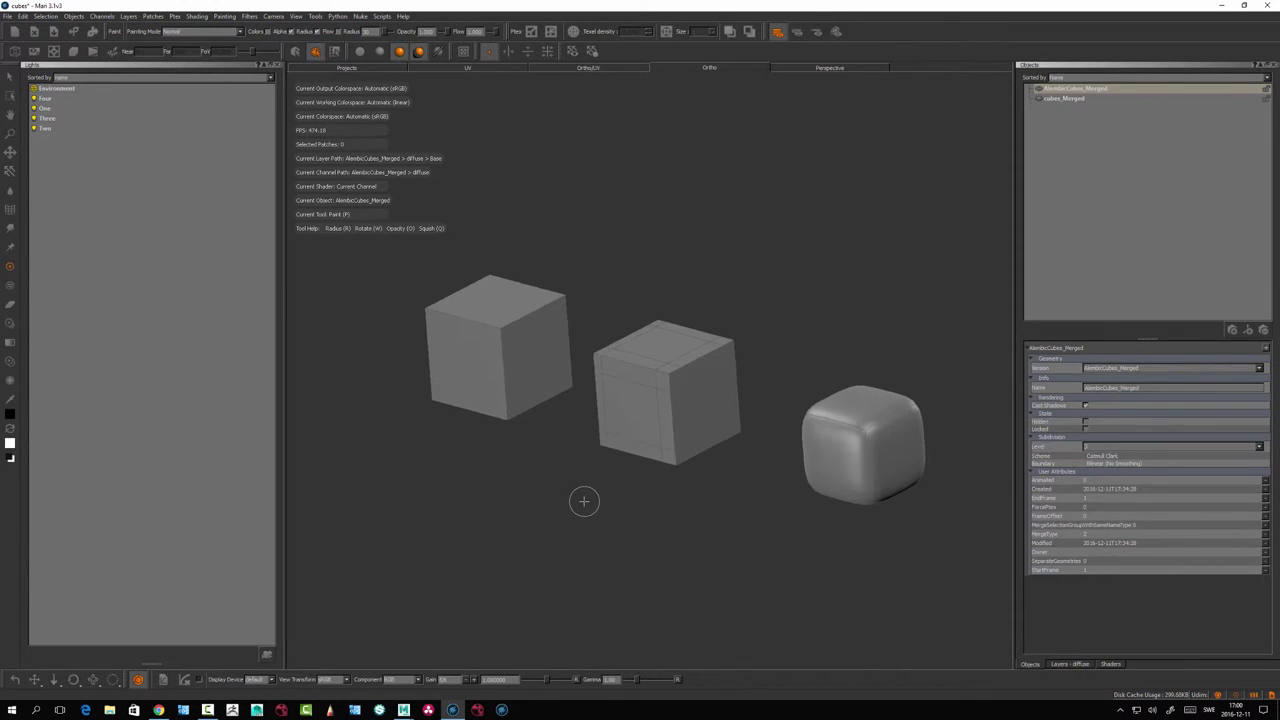
Switch the cubes object's subdivision level to 0 for comparison, and set it back to 3.
{"action": "mouse_move", "coordinate": [594, 479]}
{"action": "left_mouse_down", "text": "alt"}
{"action": "mouse_move", "coordinate": [597, 449]}
{"action": "mouse_move", "coordinate": [580, 437]}
{"action": "mouse_move", "coordinate": [594, 469]}
{"action": "left_mouse_up", "text": "alt"}
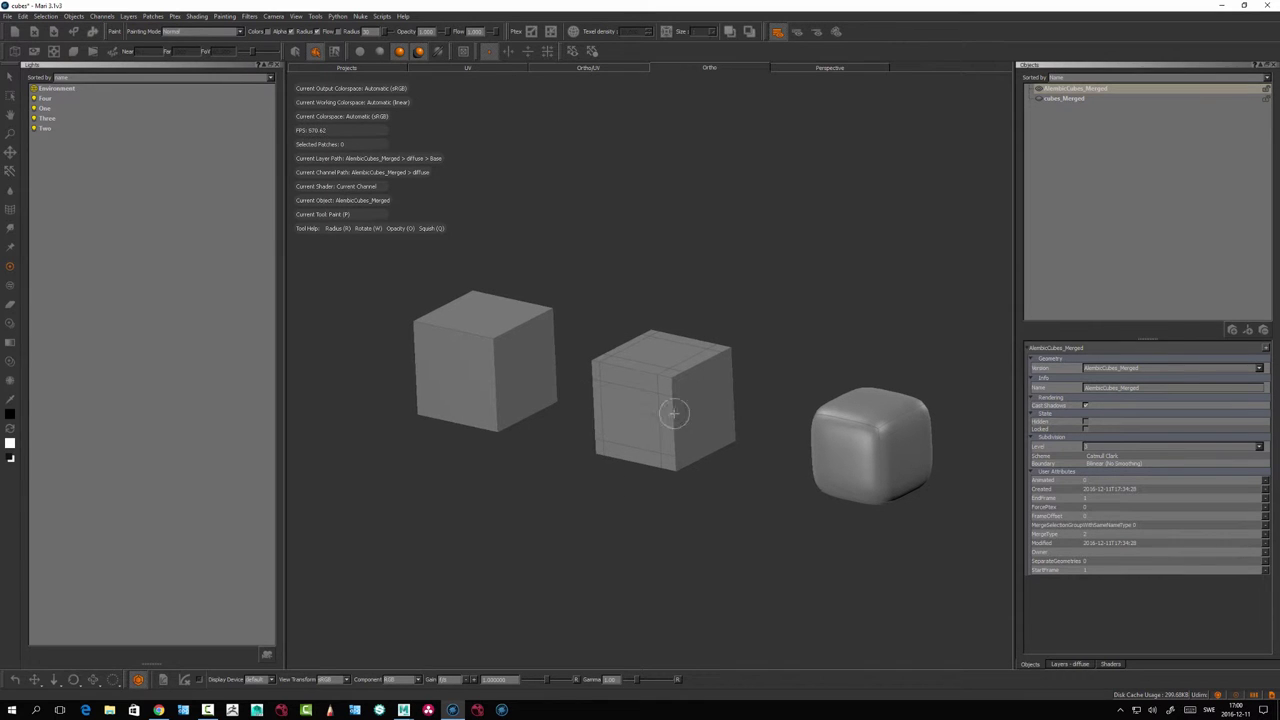
{"action": "left_click", "coordinate": [1107, 449]}
{"action": "left_click", "coordinate": [1111, 432]}
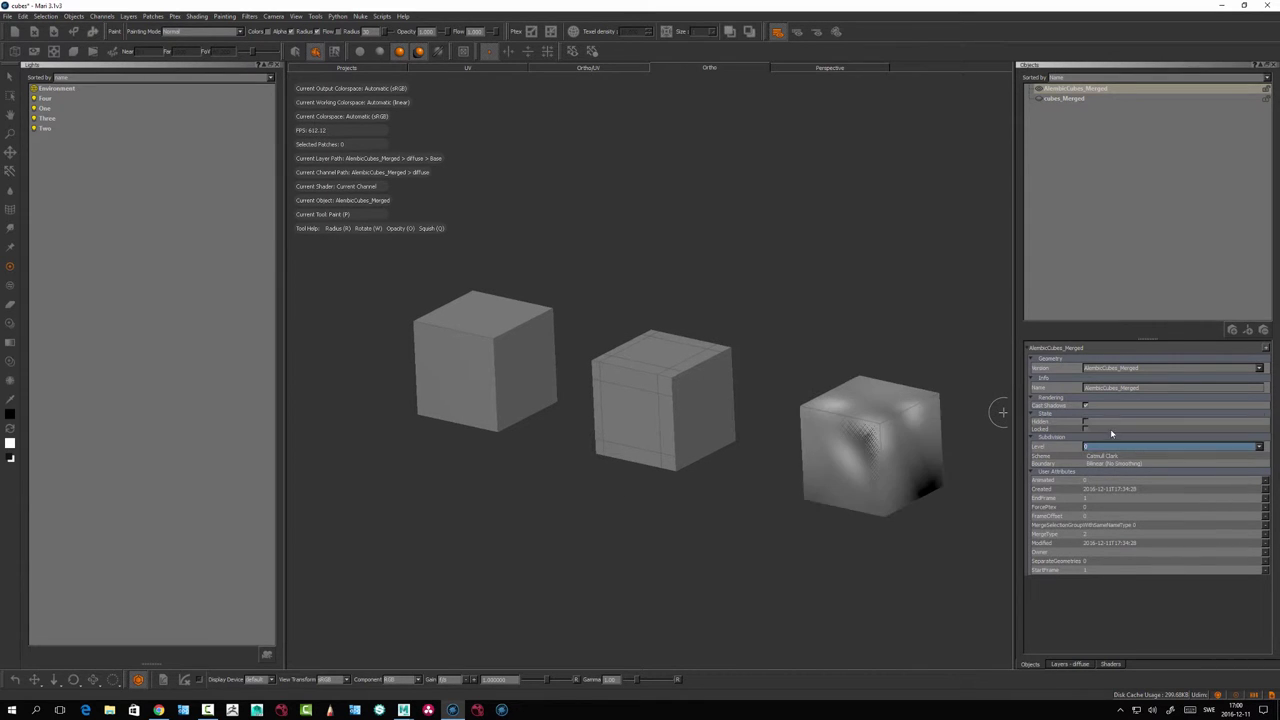
{"action": "left_click", "coordinate": [1117, 446]}
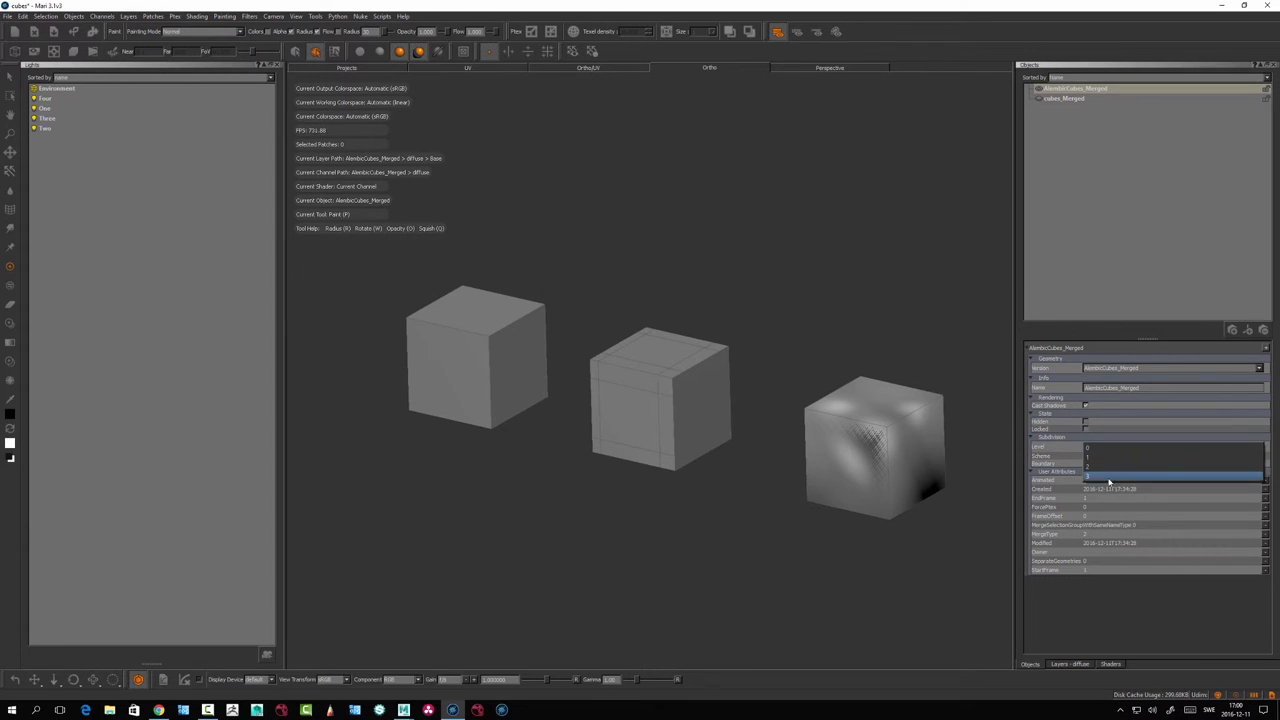
{"action": "left_click", "coordinate": [1110, 480]}
{"action": "left_click_drag", "start_coordinate": [671, 555], "coordinate": [679, 566], "text": "alt"}
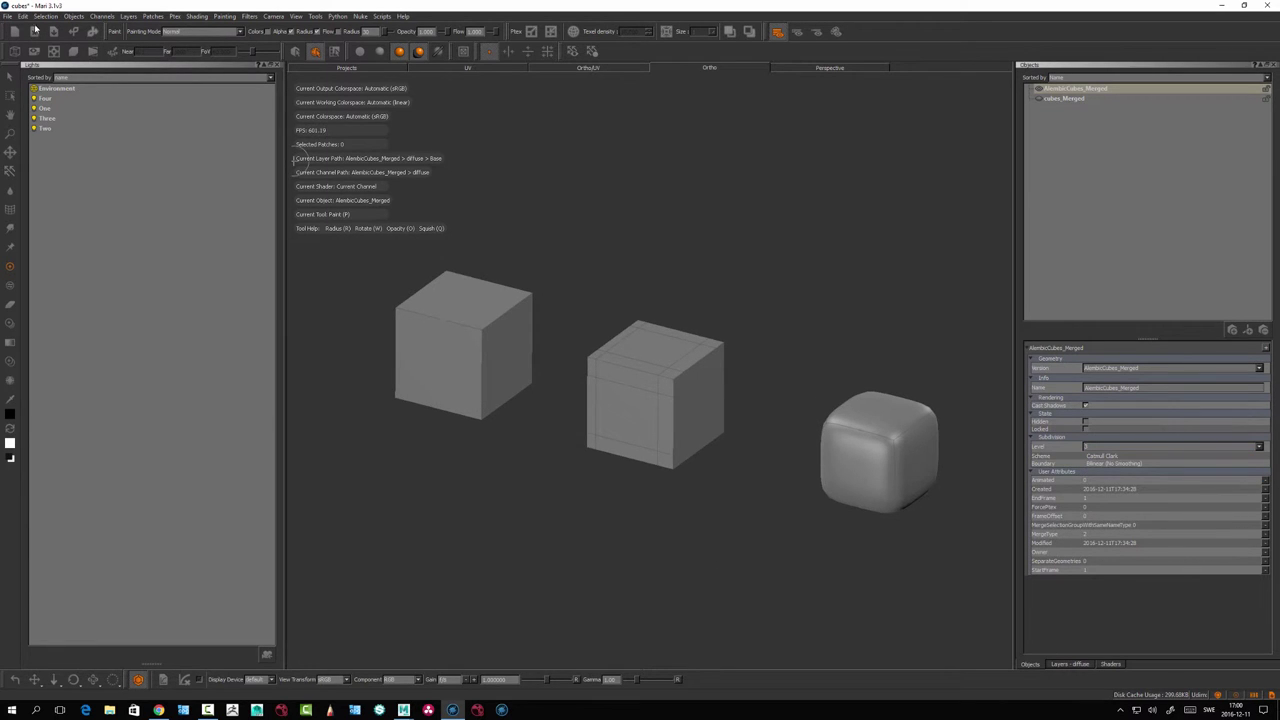
Subdivide the imported cubes object again with Force Subdivision enabled, the Catmull Clark scheme and Bilinear (No Smoothing) boundary interpolation.
{"action": "left_click", "coordinate": [75, 16]}
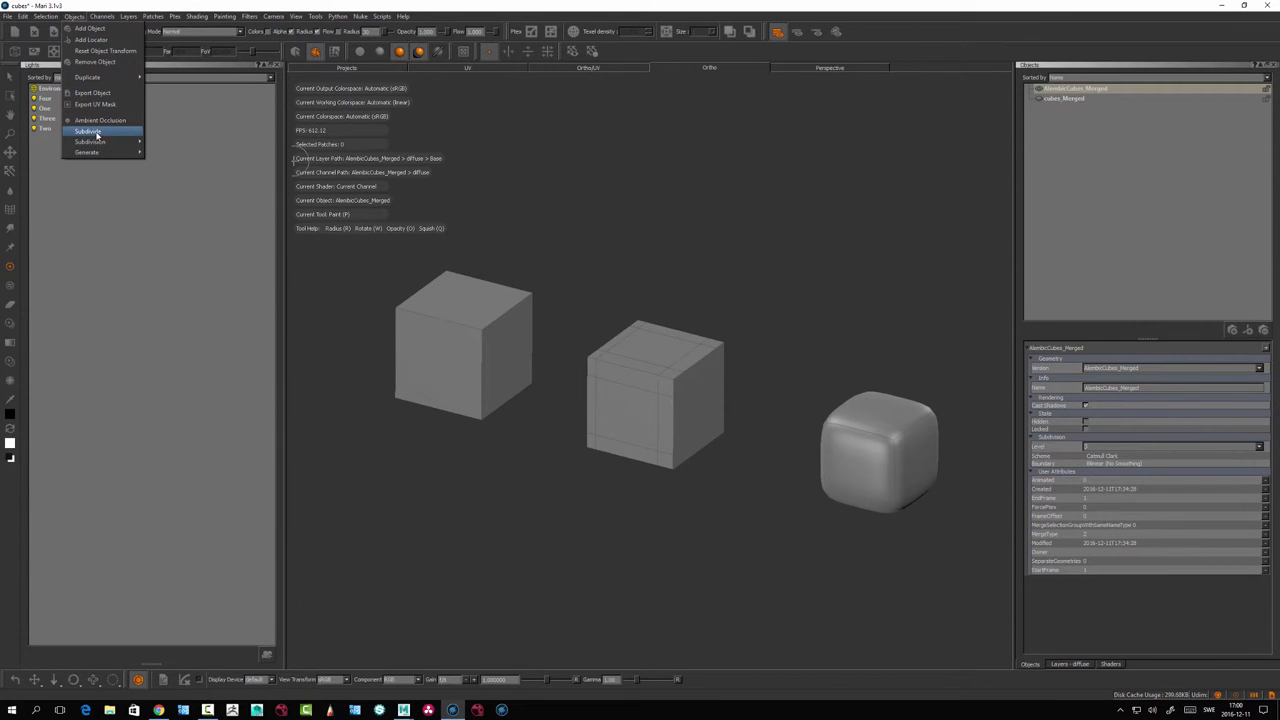
{"action": "left_click", "coordinate": [89, 131]}
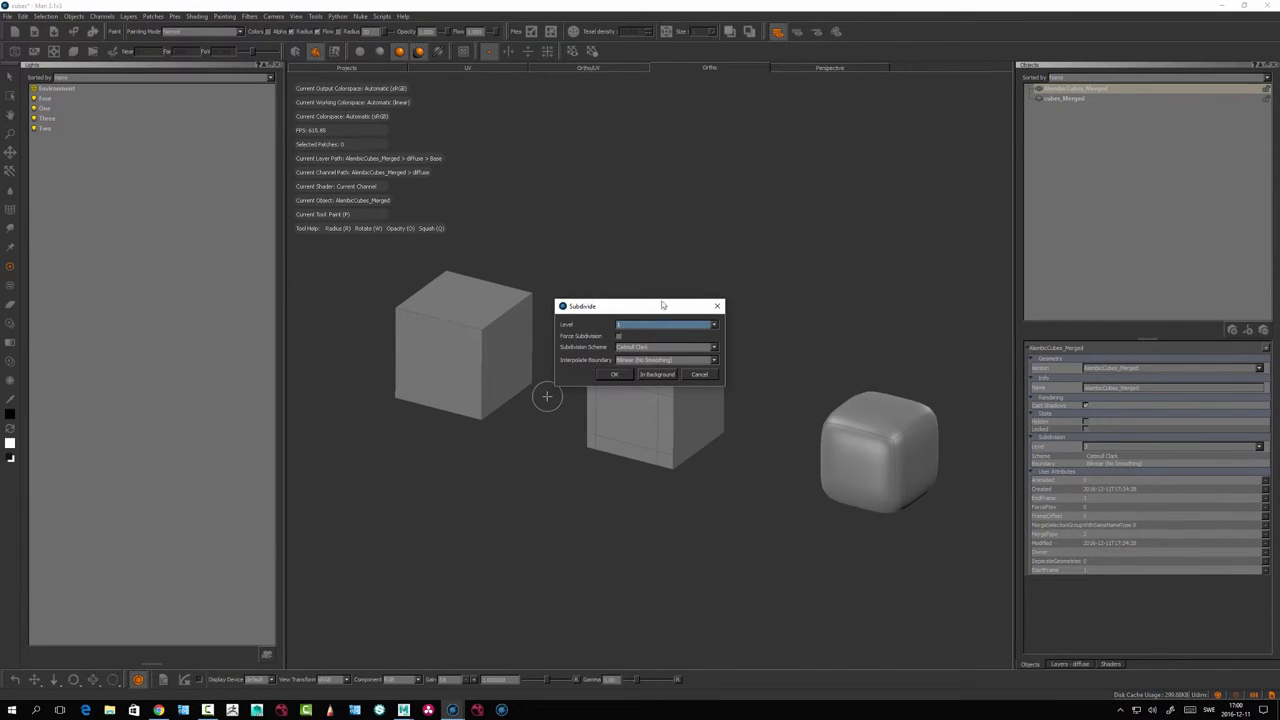
{"action": "left_click_drag", "start_coordinate": [669, 302], "coordinate": [714, 193]}
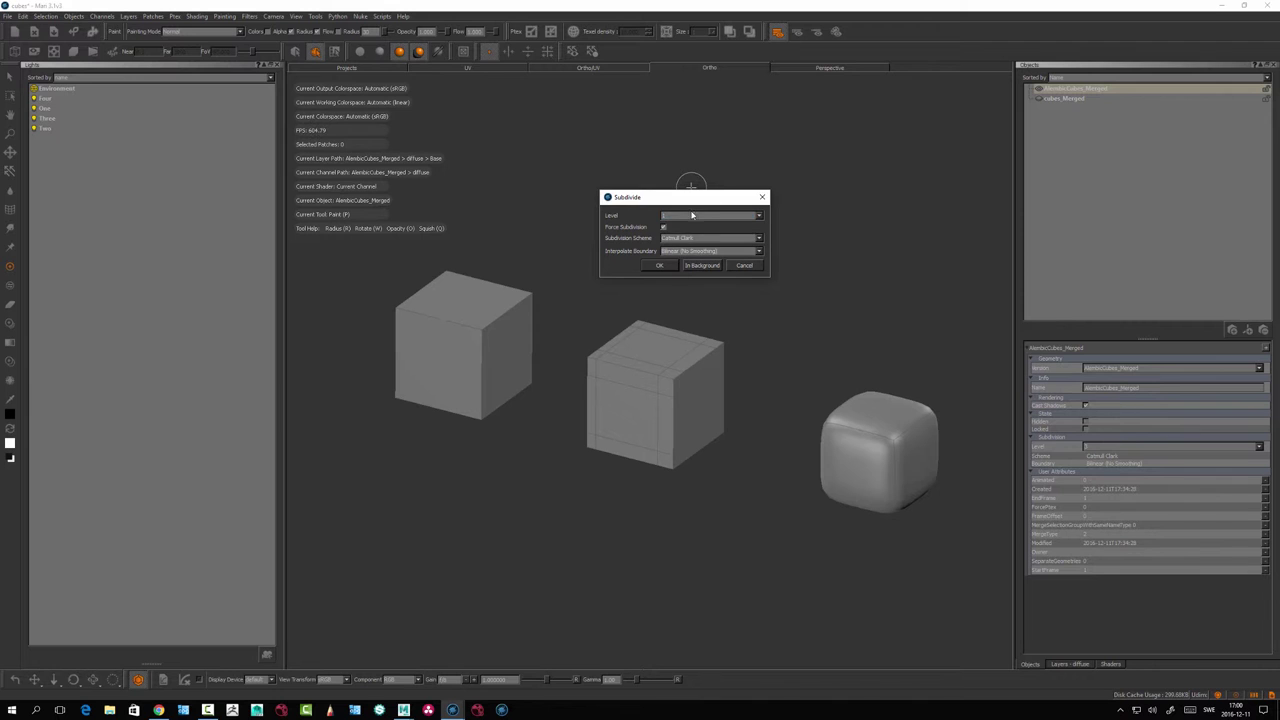
{"action": "left_click", "coordinate": [689, 217]}
{"action": "left_click", "coordinate": [687, 232]}
{"action": "left_click", "coordinate": [664, 268]}
Inspect the force-subdivided cubes from several angles and distances, comparing the edge smoothing on each one.
{"action": "mouse_move", "coordinate": [680, 309]}
{"action": "left_mouse_down", "text": "alt"}
{"action": "mouse_move", "coordinate": [696, 296]}
{"action": "mouse_move", "coordinate": [684, 299]}
{"action": "left_mouse_up", "text": "alt"}
{"action": "middle_click_drag", "start_coordinate": [677, 277], "coordinate": [649, 222], "text": "alt"}
{"action": "right_click_drag", "start_coordinate": [649, 222], "coordinate": [683, 229], "text": "alt"}
{"action": "left_click_drag", "start_coordinate": [672, 318], "coordinate": [634, 360], "text": "alt"}
{"action": "middle_click_drag", "start_coordinate": [634, 360], "coordinate": [740, 440], "text": "alt"}
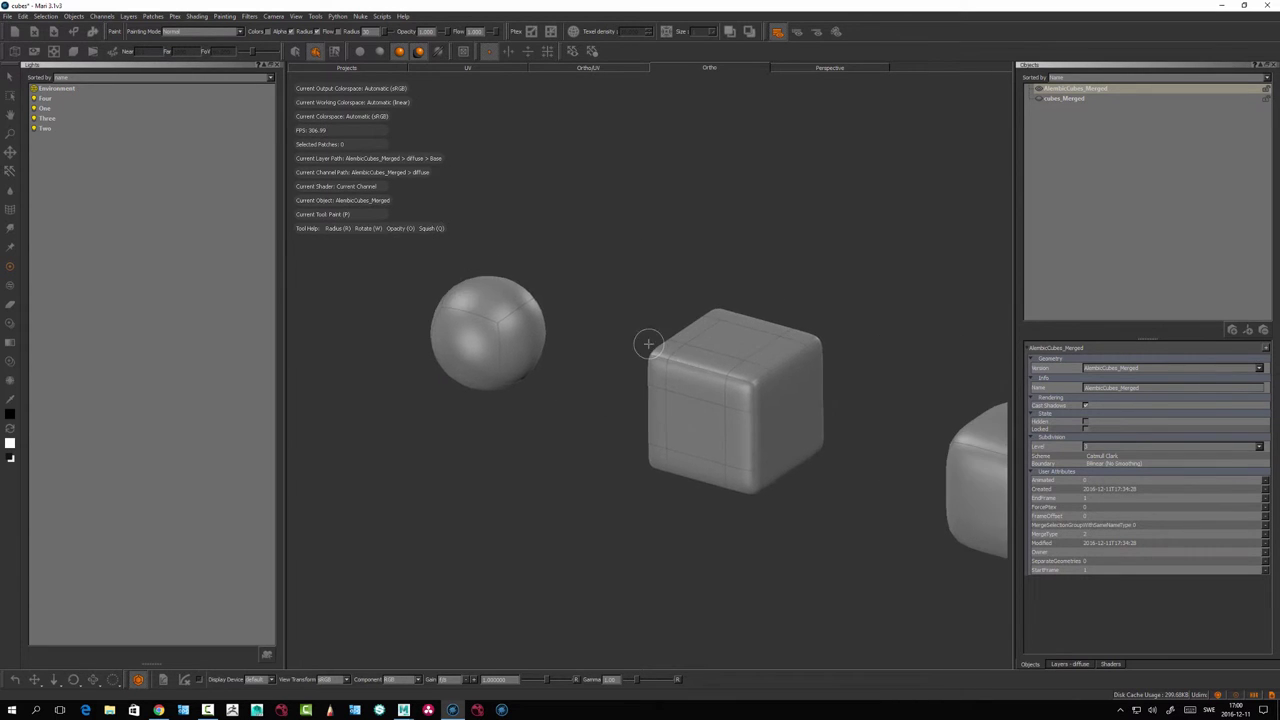
{"action": "right_click_drag", "start_coordinate": [649, 343], "coordinate": [583, 327], "text": "alt"}
{"action": "mouse_move", "coordinate": [586, 367]}
{"action": "left_mouse_down", "text": "alt"}
{"action": "mouse_move", "coordinate": [544, 352]}
{"action": "mouse_move", "coordinate": [551, 383]}
{"action": "left_mouse_up", "text": "alt"}
{"action": "middle_click_drag", "start_coordinate": [581, 340], "coordinate": [529, 297], "text": "alt"}
{"action": "left_click_drag", "start_coordinate": [528, 295], "coordinate": [579, 357], "text": "alt"}
{"action": "middle_click_drag", "start_coordinate": [607, 353], "coordinate": [617, 383], "text": "alt"}
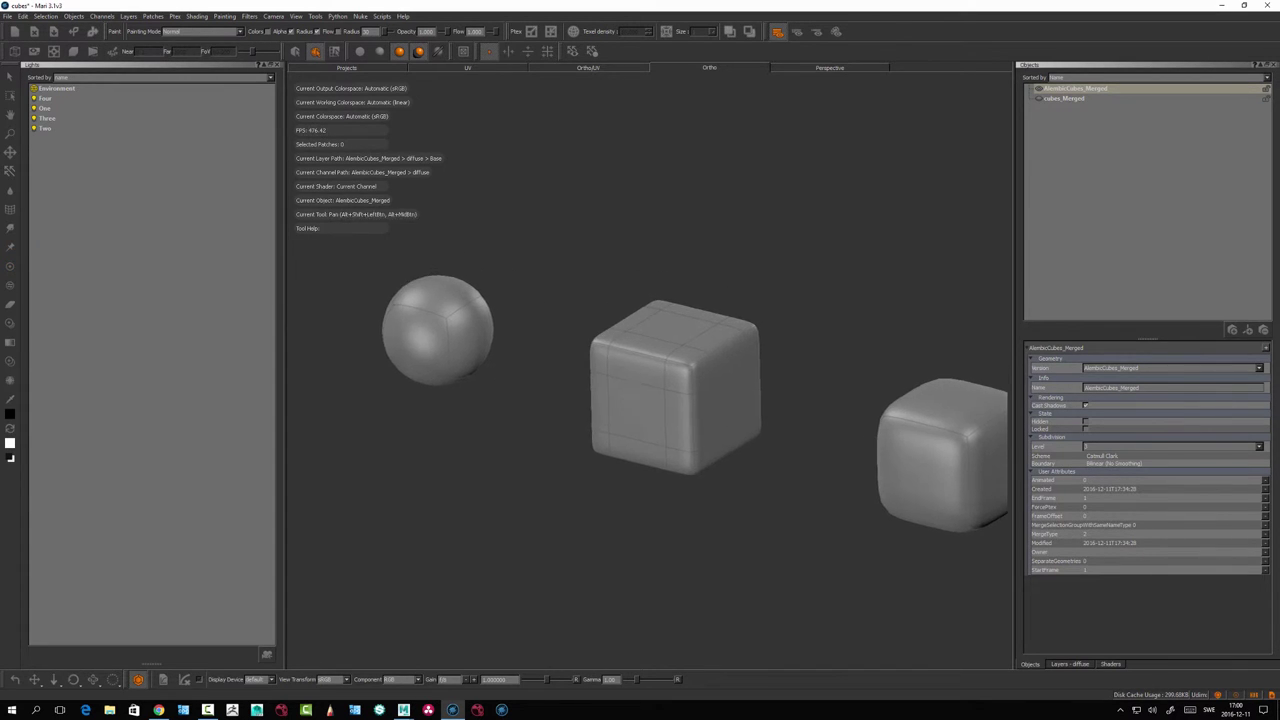
{"action": "right_click_drag", "start_coordinate": [617, 383], "coordinate": [597, 411], "text": "alt"}
{"action": "left_click_drag", "start_coordinate": [597, 411], "coordinate": [601, 416], "text": "alt"}
{"action": "middle_click_drag", "start_coordinate": [599, 419], "coordinate": [605, 411], "text": "alt"}
{"action": "right_click_drag", "start_coordinate": [605, 411], "coordinate": [628, 426], "text": "alt"}
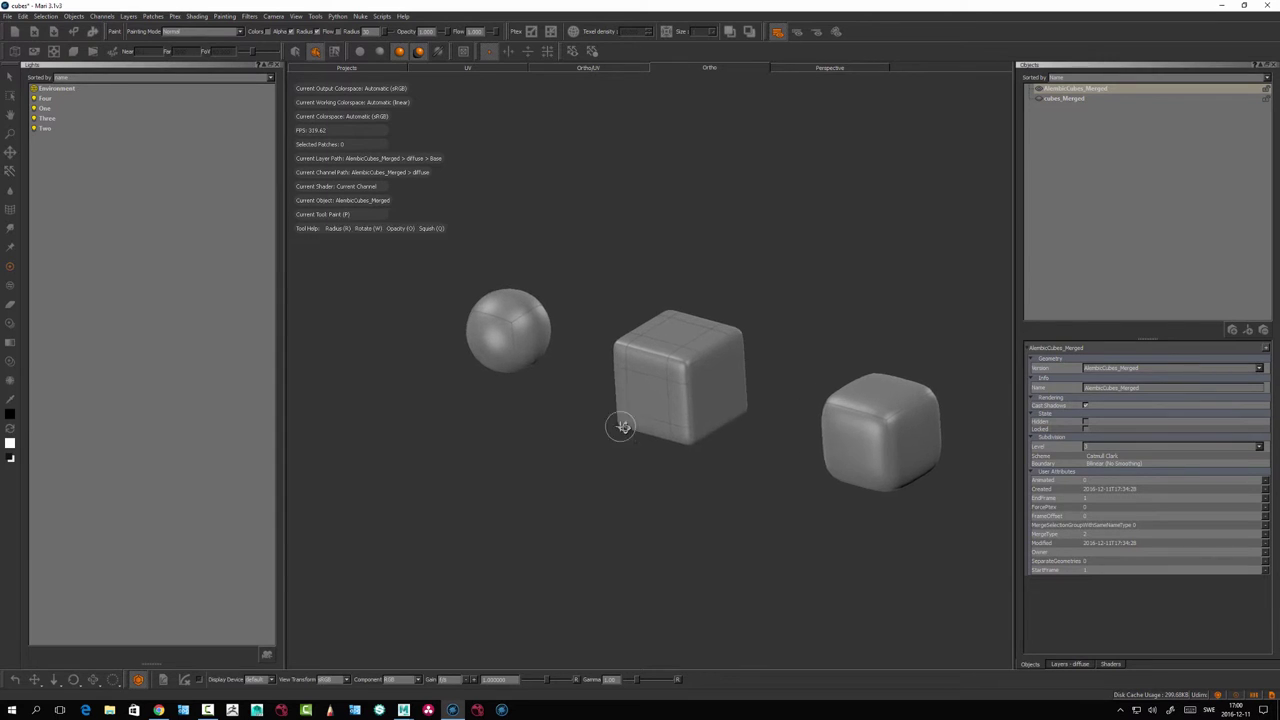
{"action": "mouse_move", "coordinate": [628, 426]}
{"action": "left_mouse_down", "text": "alt"}
{"action": "mouse_move", "coordinate": [652, 428]}
{"action": "mouse_move", "coordinate": [646, 410]}
{"action": "left_mouse_up", "text": "alt"}
{"action": "middle_click_drag", "start_coordinate": [620, 410], "coordinate": [623, 408], "text": "alt"}
{"action": "scroll", "coordinate": [600, 408], "scroll_direction": "down", "scroll_amount": 4}
{"action": "left_click_drag", "start_coordinate": [655, 459], "coordinate": [651, 465], "text": "alt"}
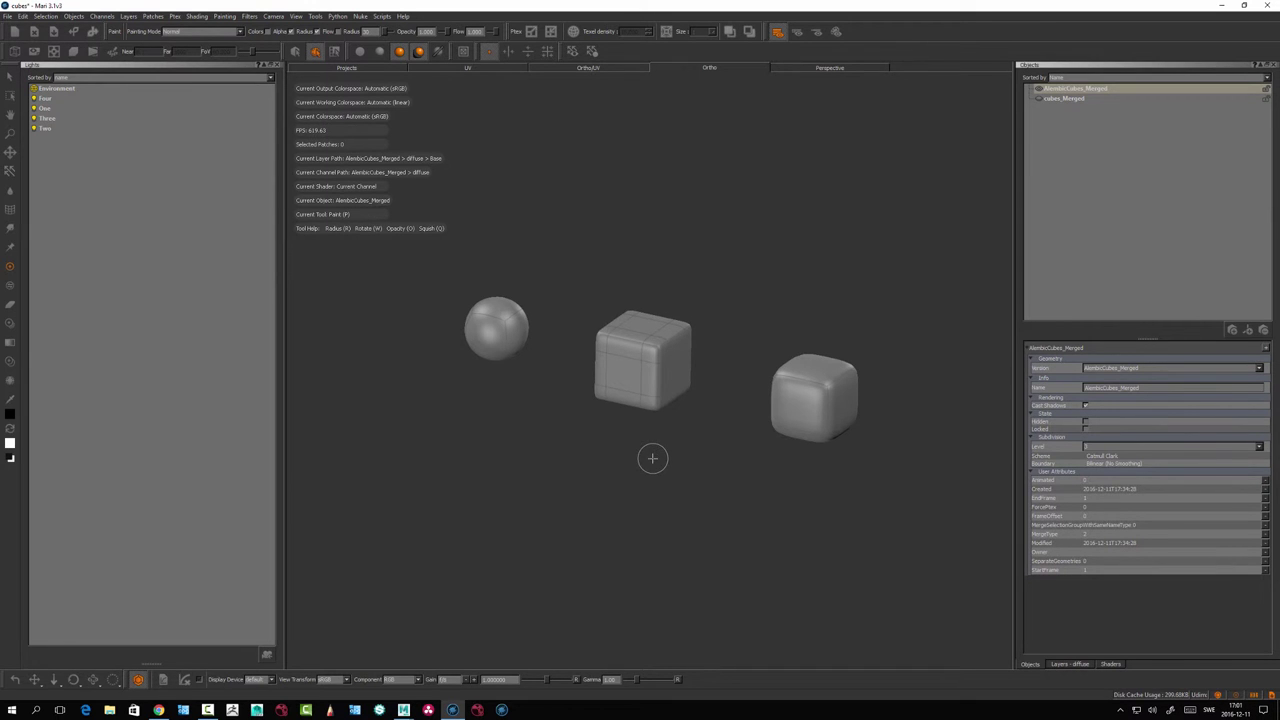
Switch to Maya, select the middle cube and show the Outliner beside the perspective view in a two-pane layout.
{"action": "key", "text": "alt+Tab"}
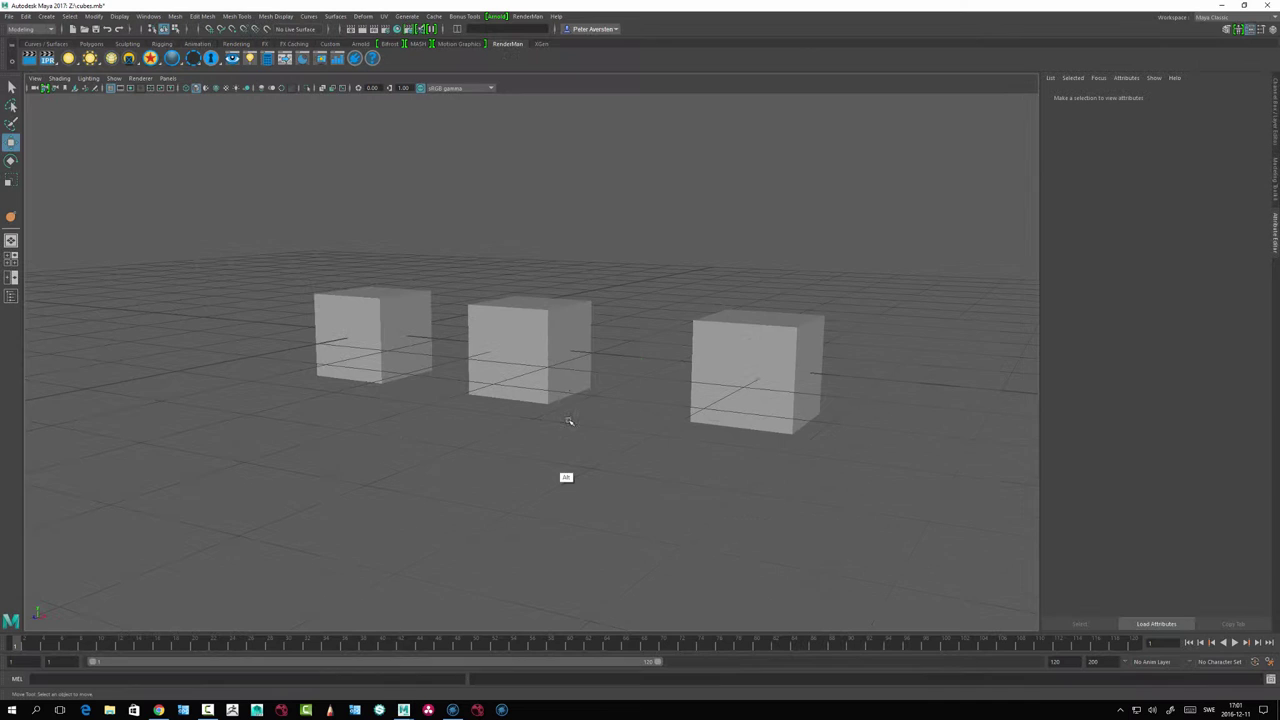
{"action": "left_click", "coordinate": [548, 370]}
{"action": "left_click_drag", "start_coordinate": [562, 382], "coordinate": [568, 460], "text": "alt"}
{"action": "left_click", "coordinate": [12, 278]}
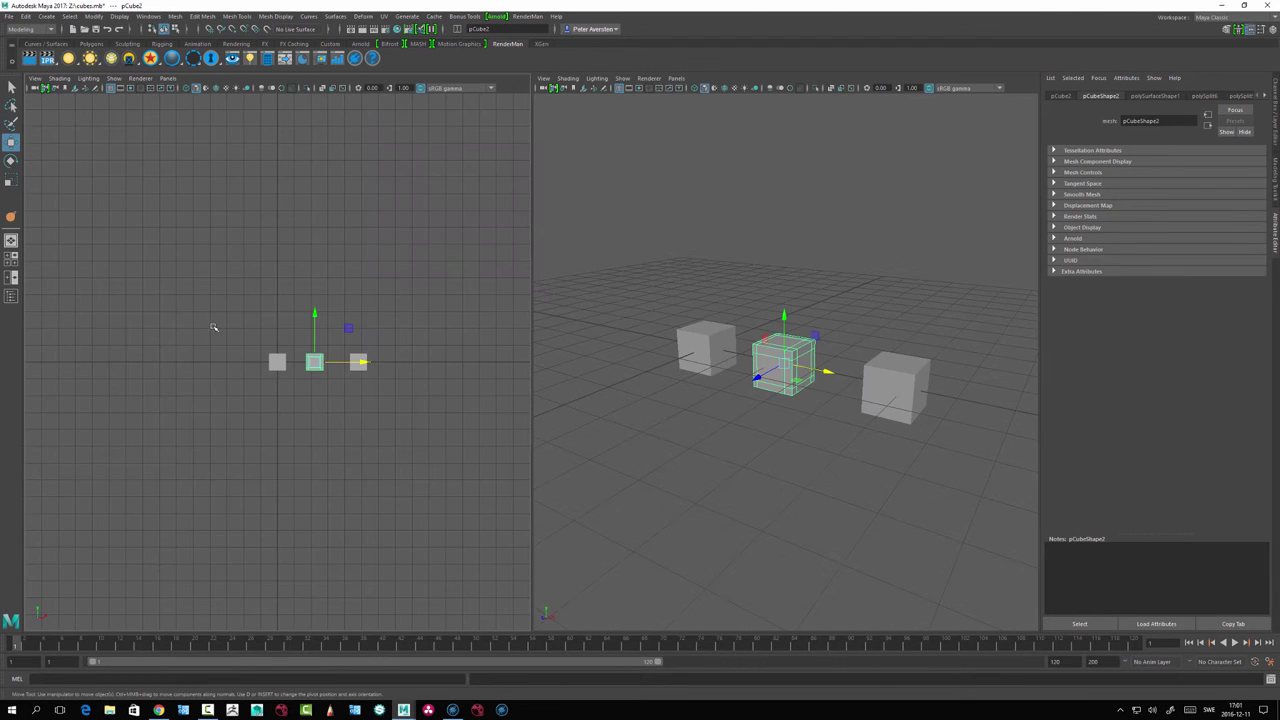
{"action": "left_click", "coordinate": [168, 78]}
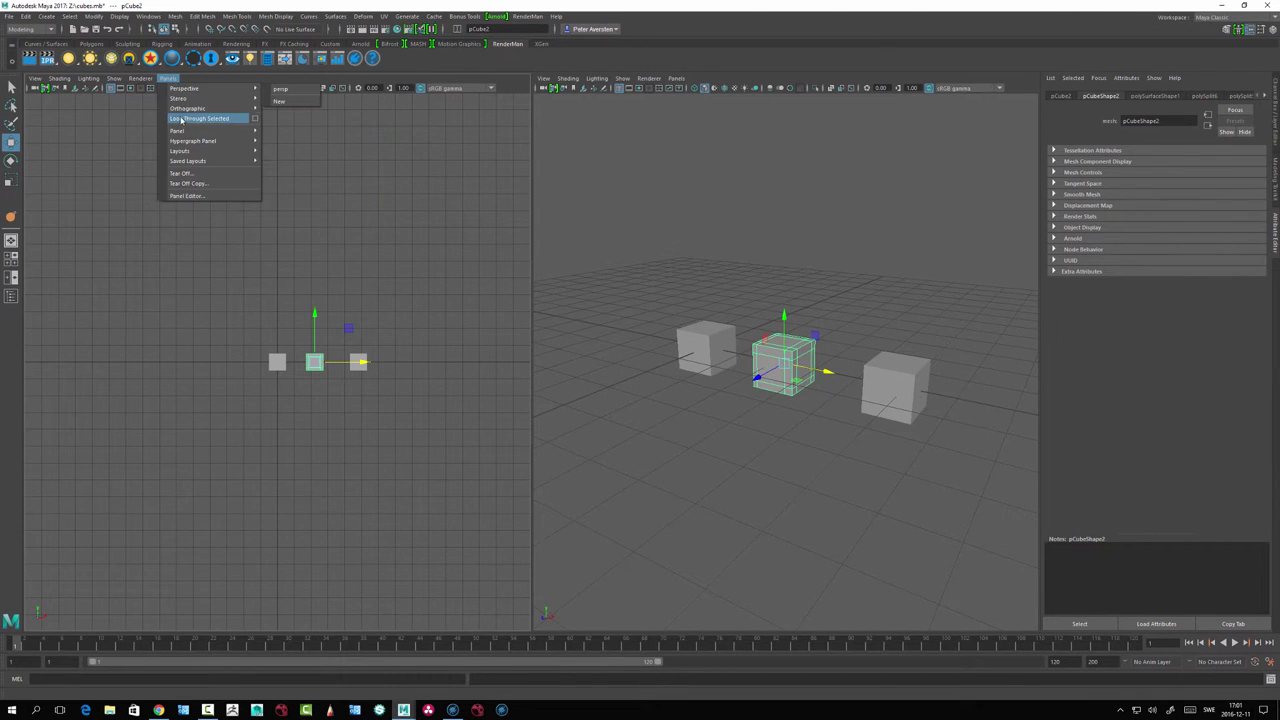
{"action": "mouse_move", "coordinate": [189, 151]}
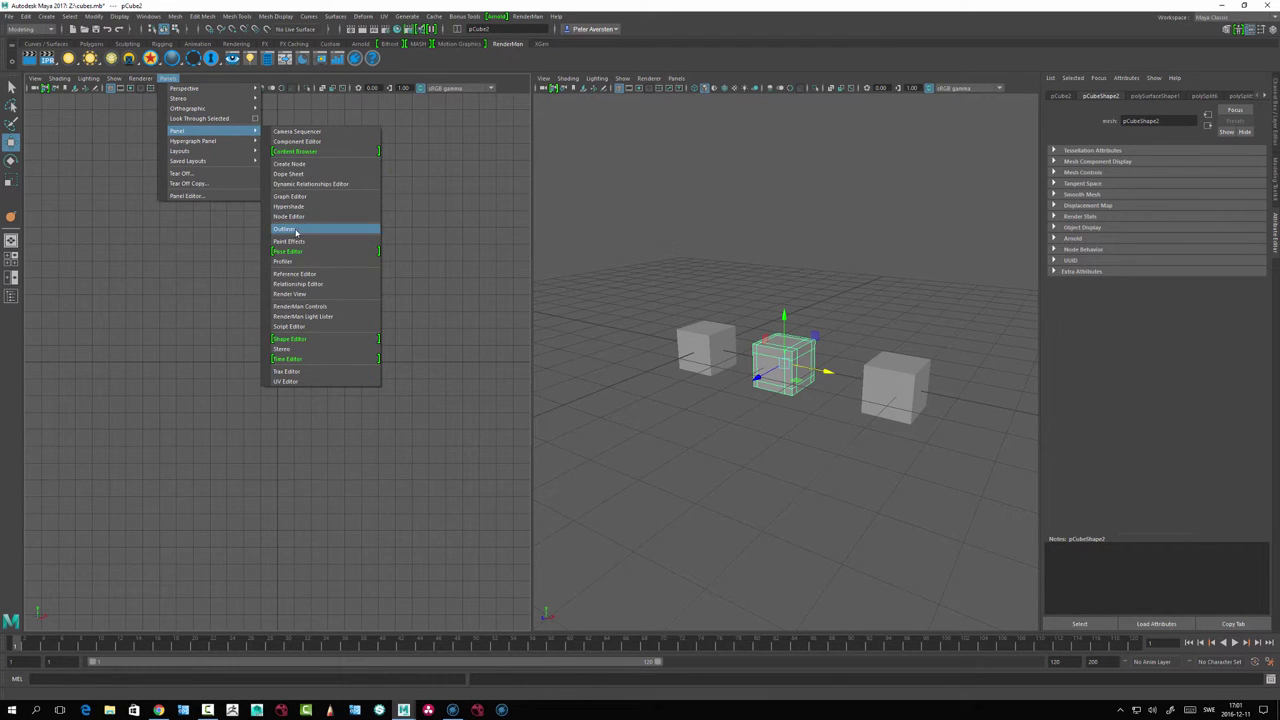
{"action": "left_click", "coordinate": [296, 232]}
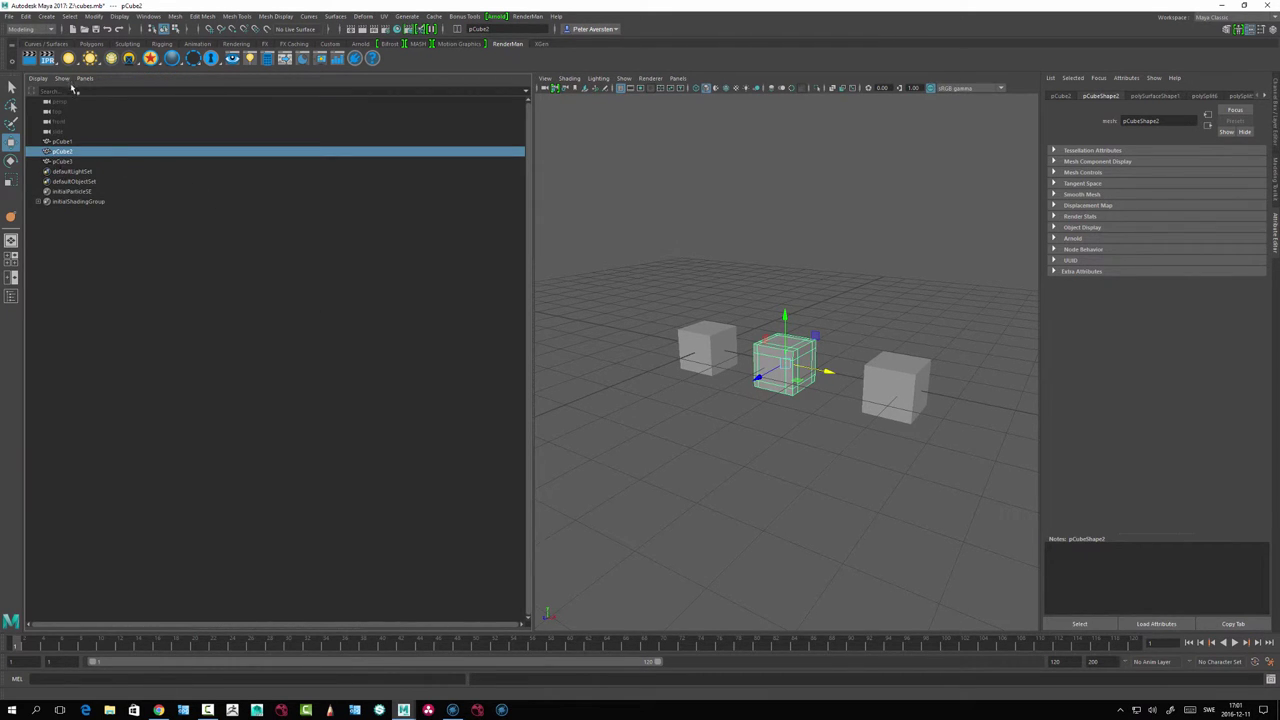
Display shape nodes in the Outliner, expand pCube2 and select its shape node pCubeShape2.
{"action": "left_click", "coordinate": [38, 78]}
{"action": "left_click", "coordinate": [45, 110]}
{"action": "left_click", "coordinate": [42, 85]}
{"action": "left_click", "coordinate": [62, 142]}
{"action": "left_click", "coordinate": [39, 152]}
{"action": "left_click", "coordinate": [78, 162]}
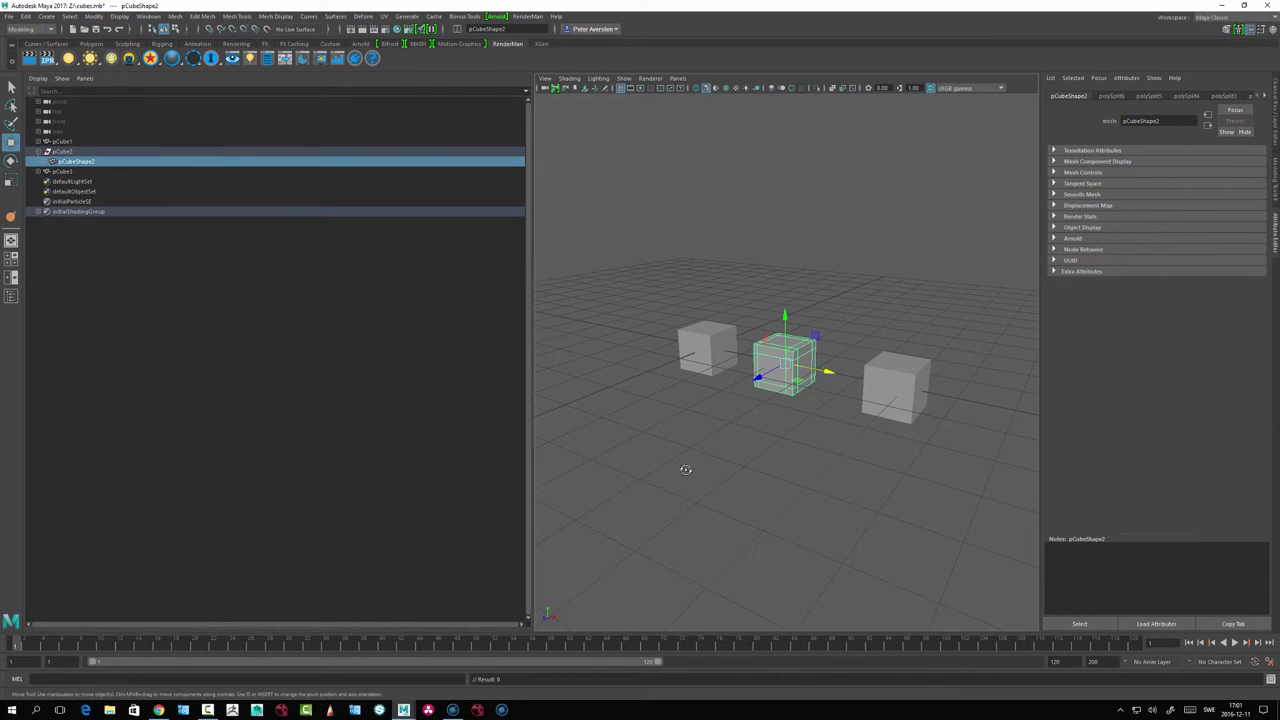
Switch to Chrome and search Google for "alembic creases subdivision mesh".
{"action": "left_click", "coordinate": [158, 710]}
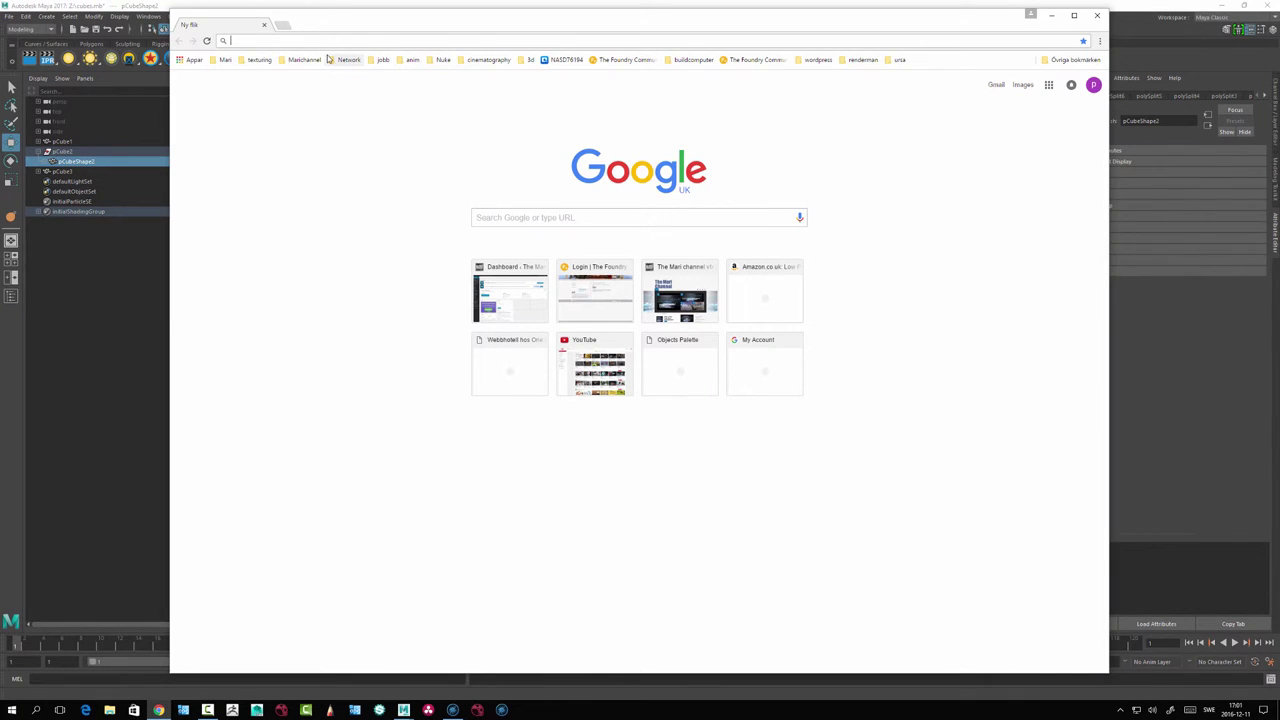
{"action": "type", "text": "ale"}
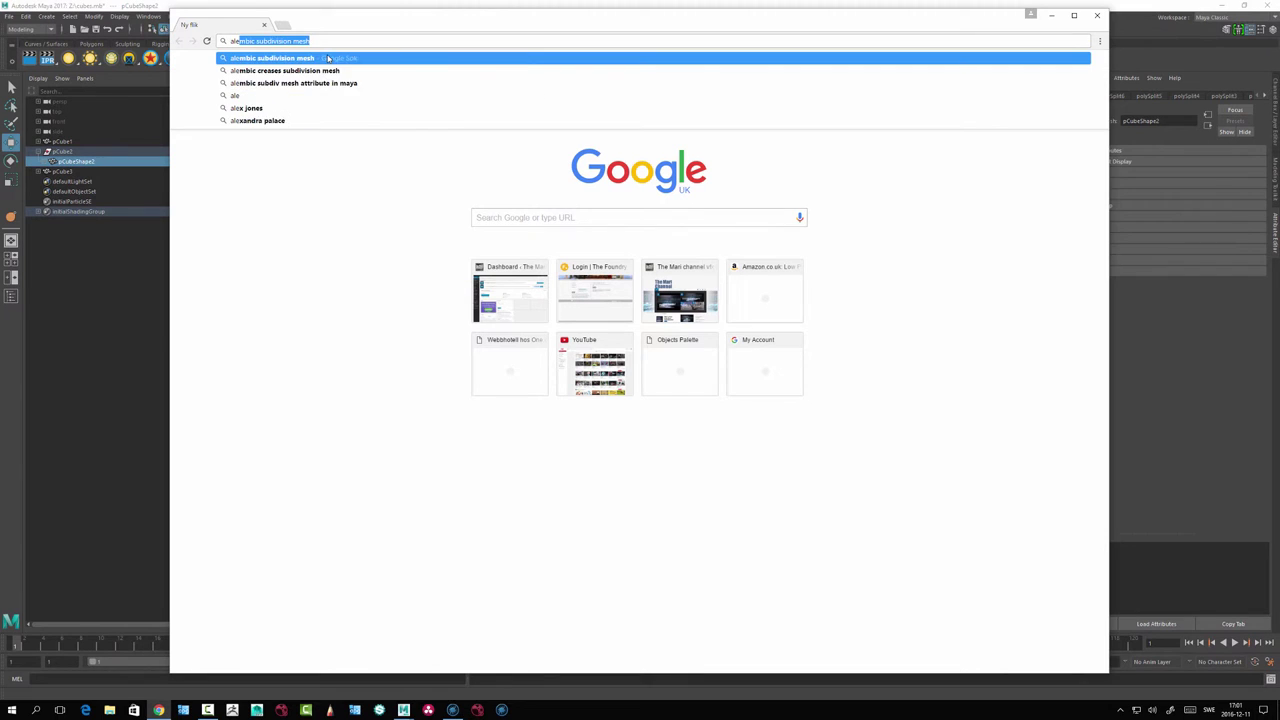
{"action": "type", "text": "mbic"}
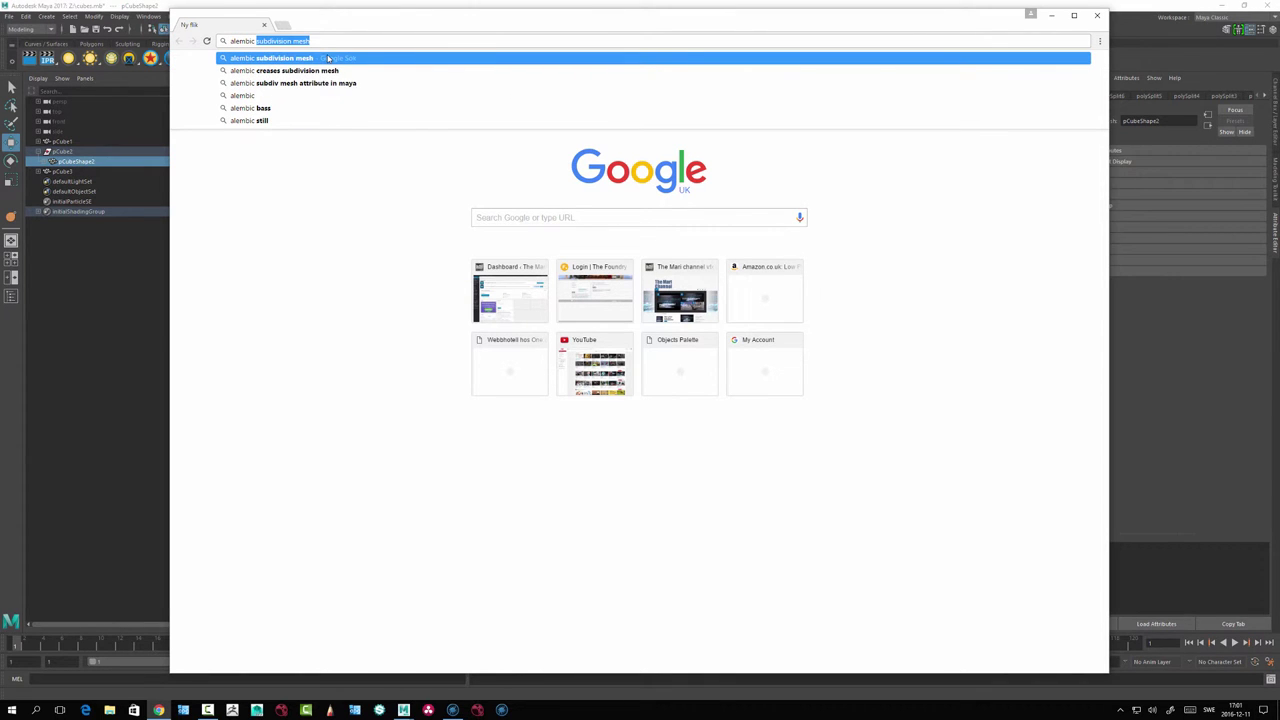
{"action": "type", "text": "cre"}
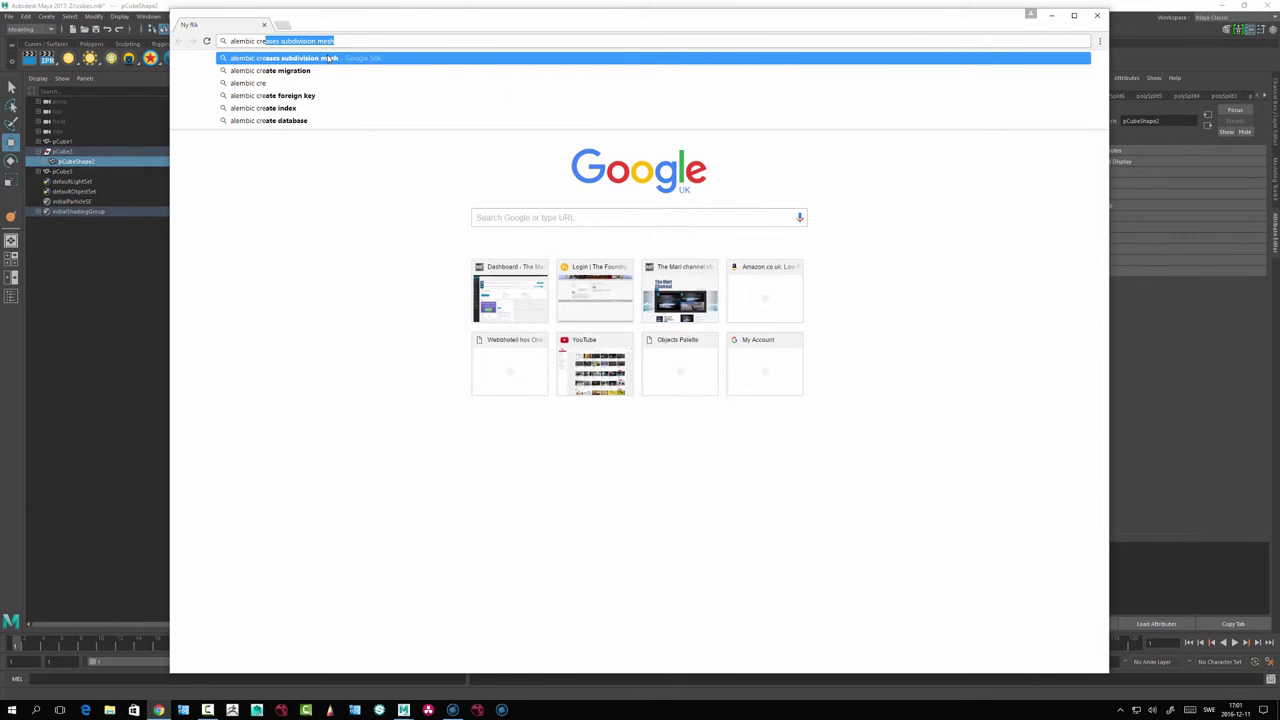
{"action": "left_click", "coordinate": [330, 58]}
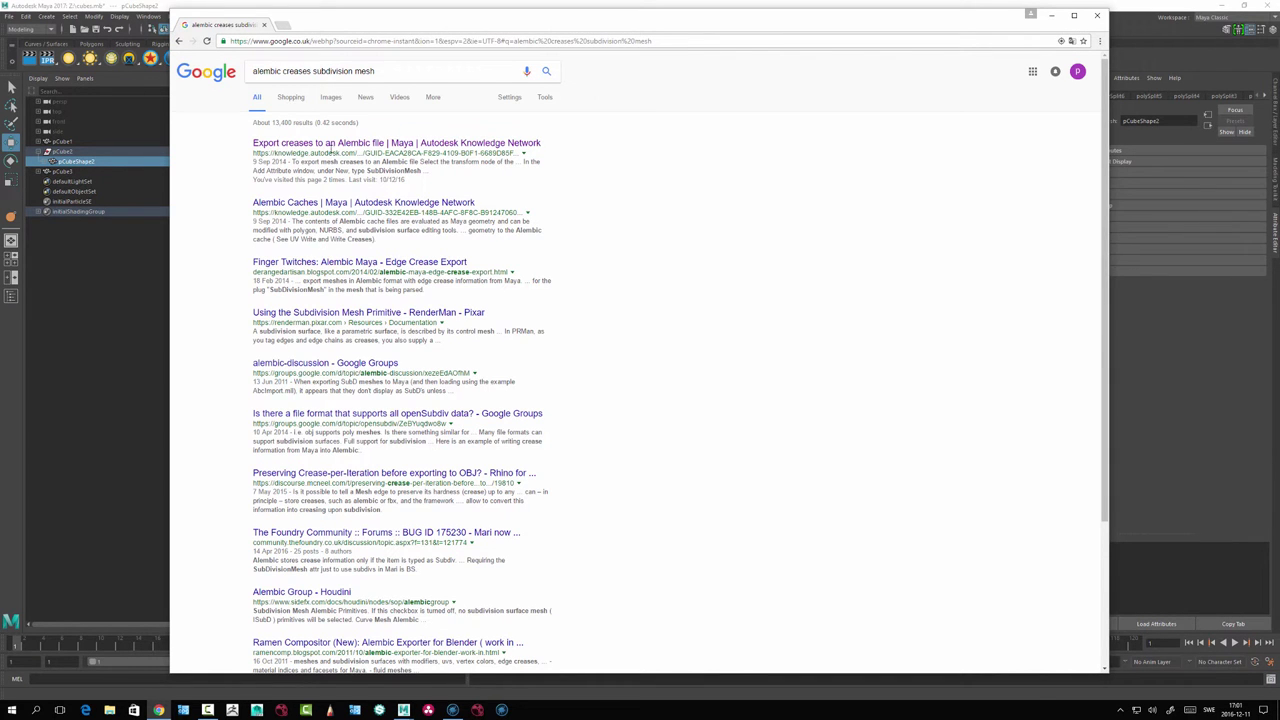
Open the Autodesk article "Export creases to an Alembic file", copy the attribute name SubDivisionMesh and return to Maya.
{"action": "left_click", "coordinate": [333, 148]}
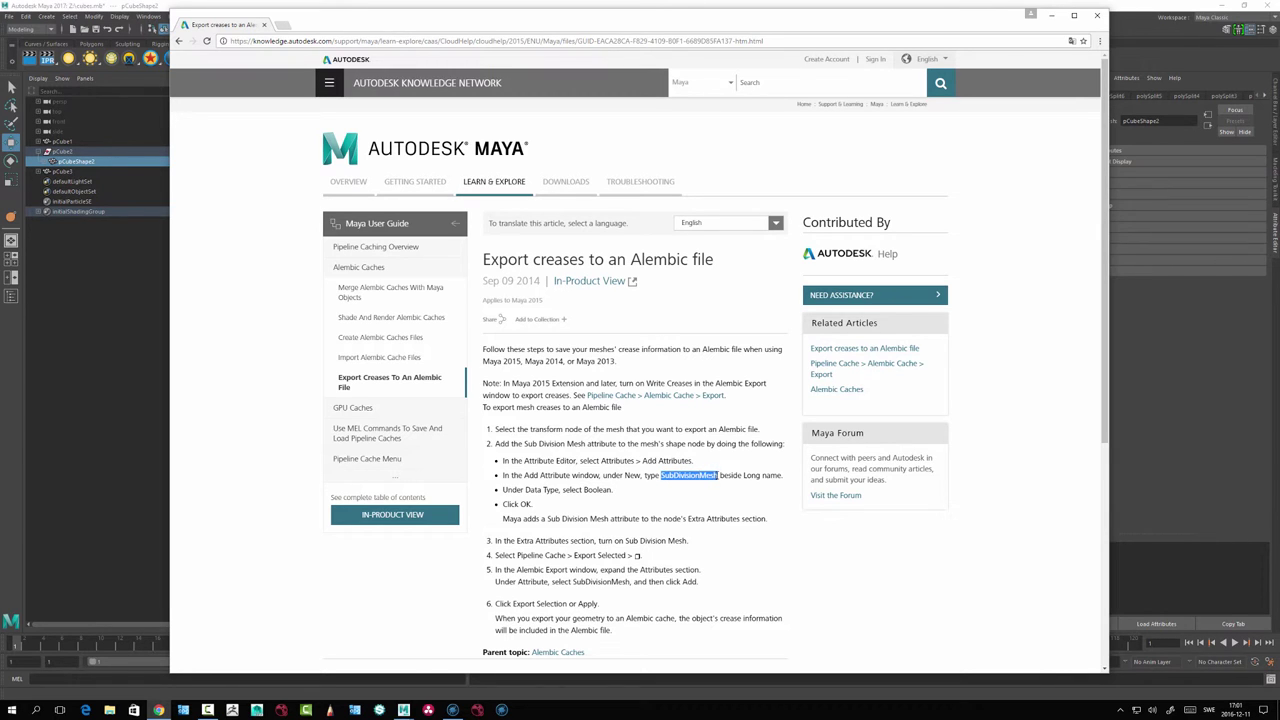
{"action": "left_click_drag", "start_coordinate": [719, 476], "coordinate": [711, 476]}
{"action": "left_click", "coordinate": [1055, 22]}
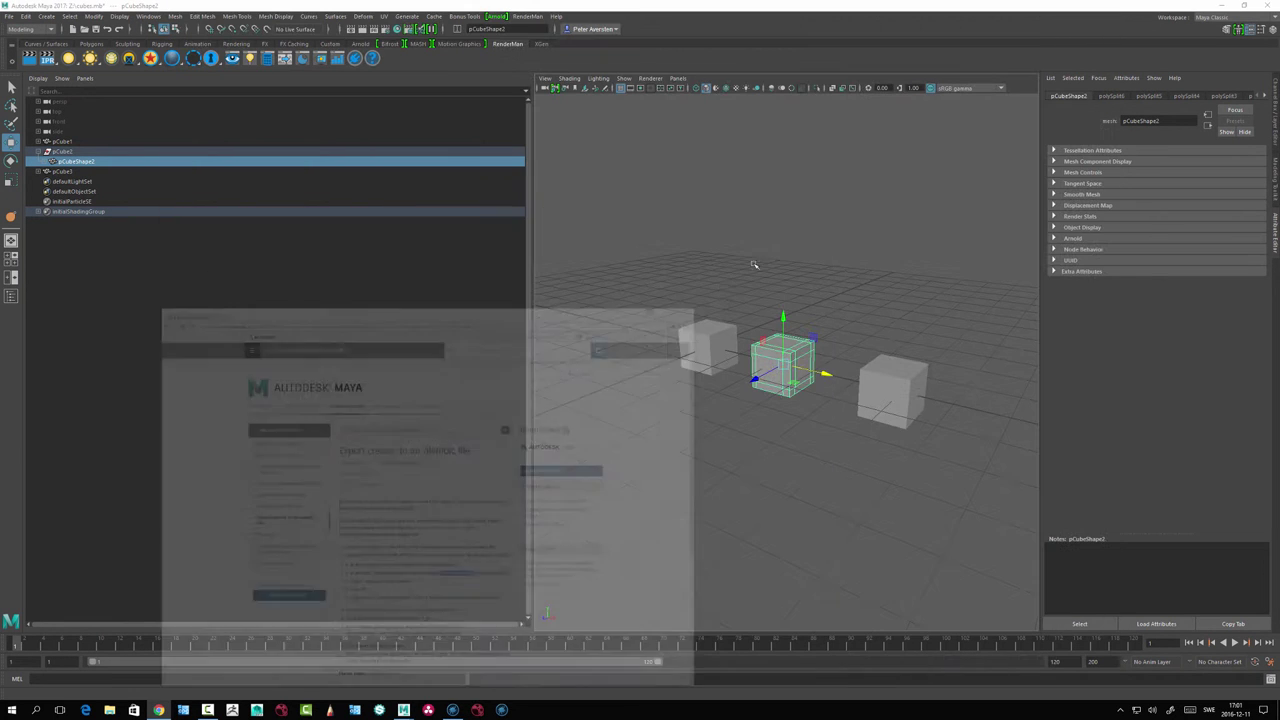
Add a Boolean attribute with the long name SubDivisionMesh to the middle cube's shape node pCubeShape2.
{"action": "left_click", "coordinate": [651, 400]}
{"action": "left_click", "coordinate": [710, 340]}
{"action": "left_click_drag", "start_coordinate": [710, 345], "coordinate": [743, 276], "text": "alt"}
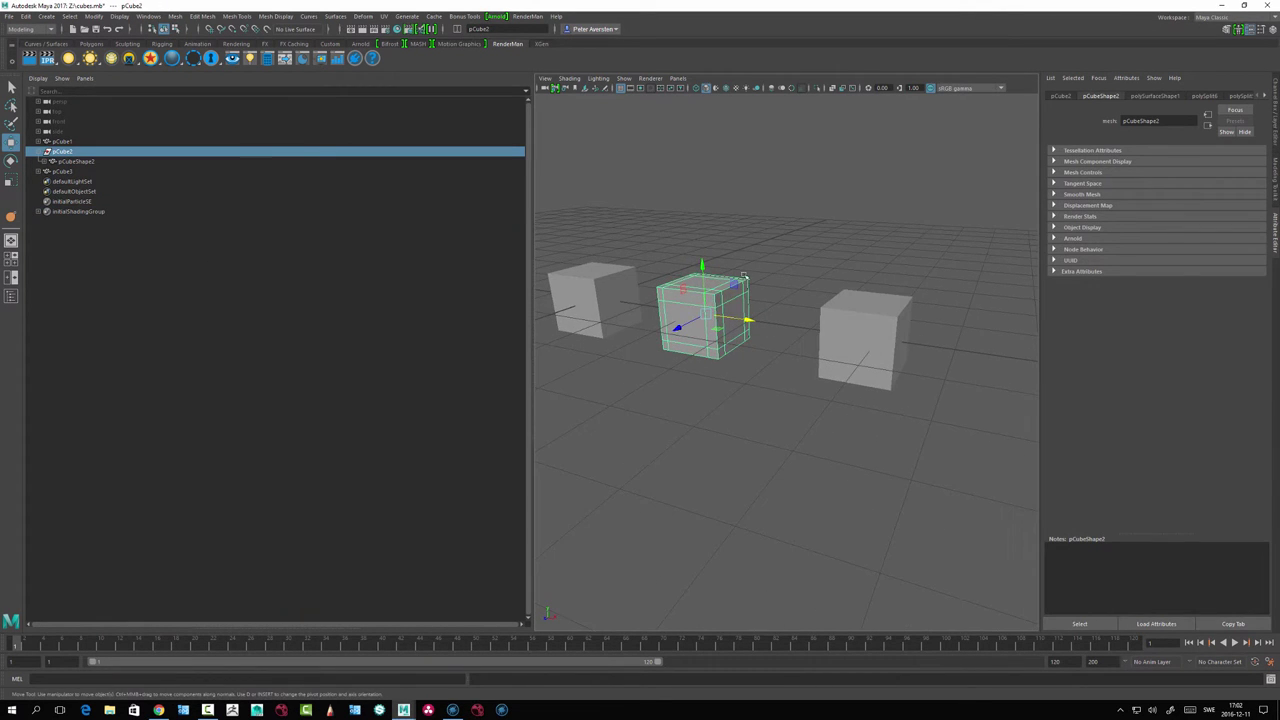
{"action": "left_click", "coordinate": [71, 163]}
{"action": "left_click", "coordinate": [1125, 78]}
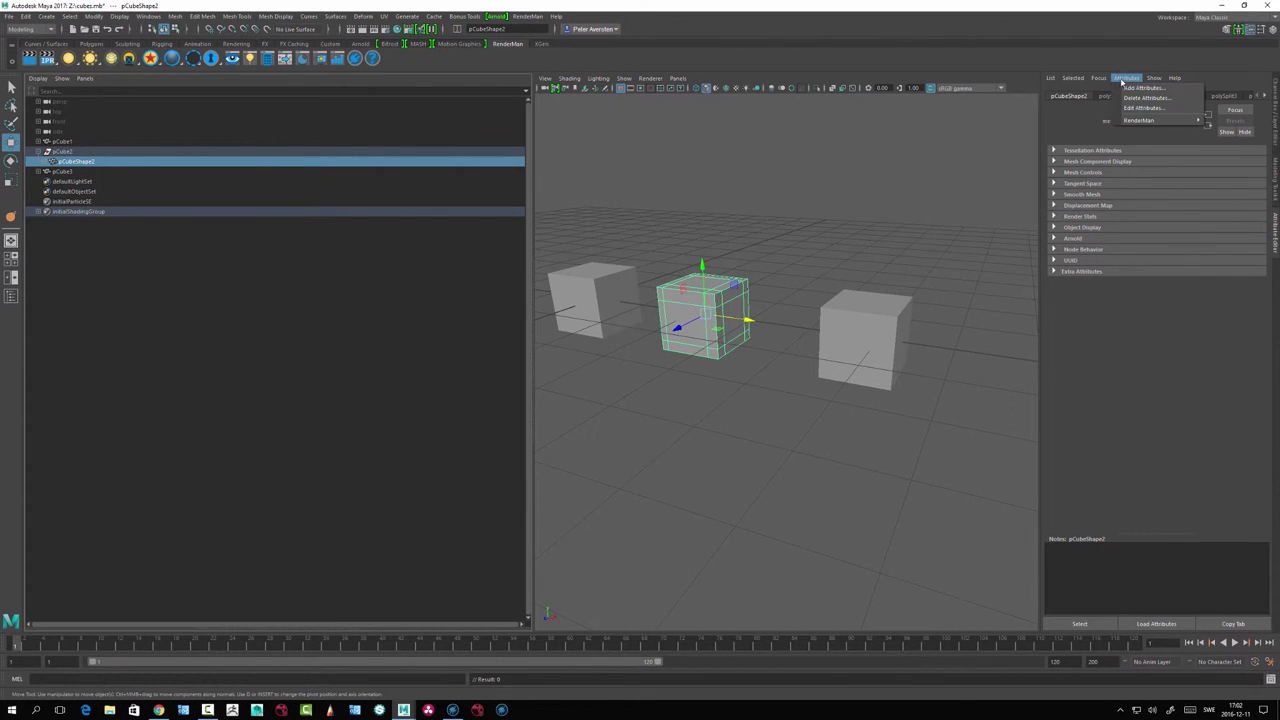
{"action": "left_click", "coordinate": [1138, 89]}
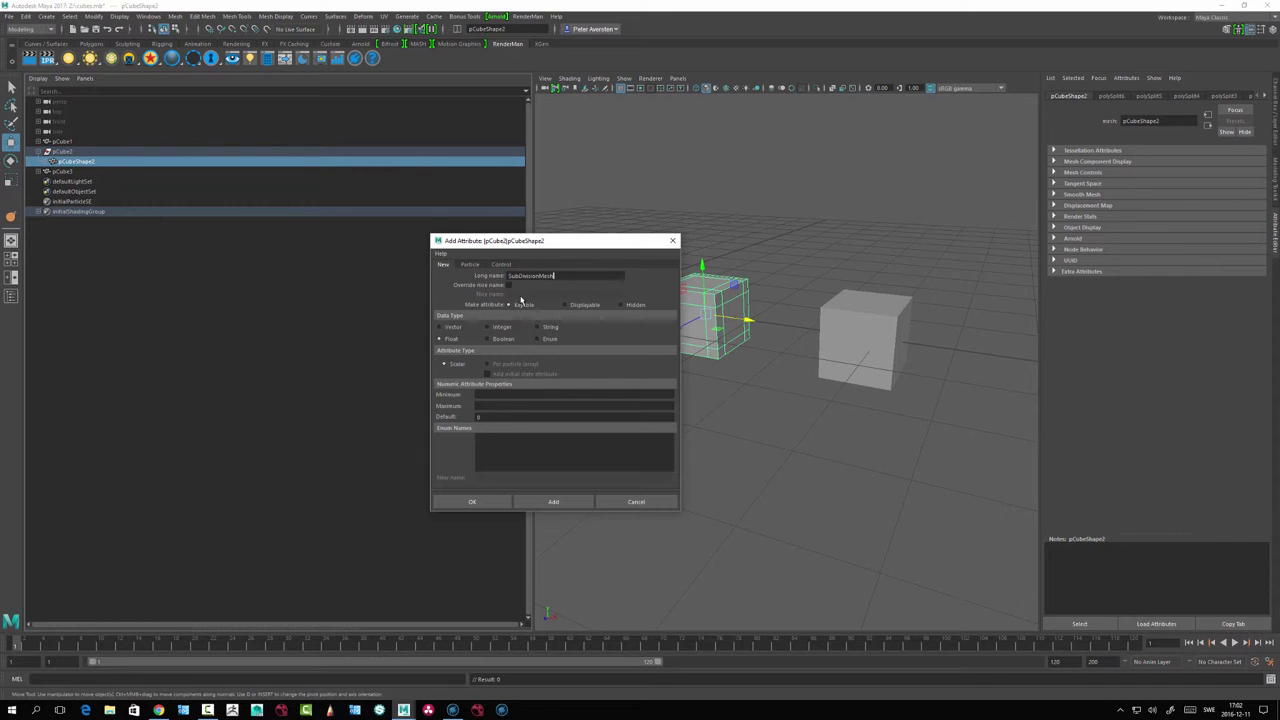
{"action": "left_click", "coordinate": [488, 340]}
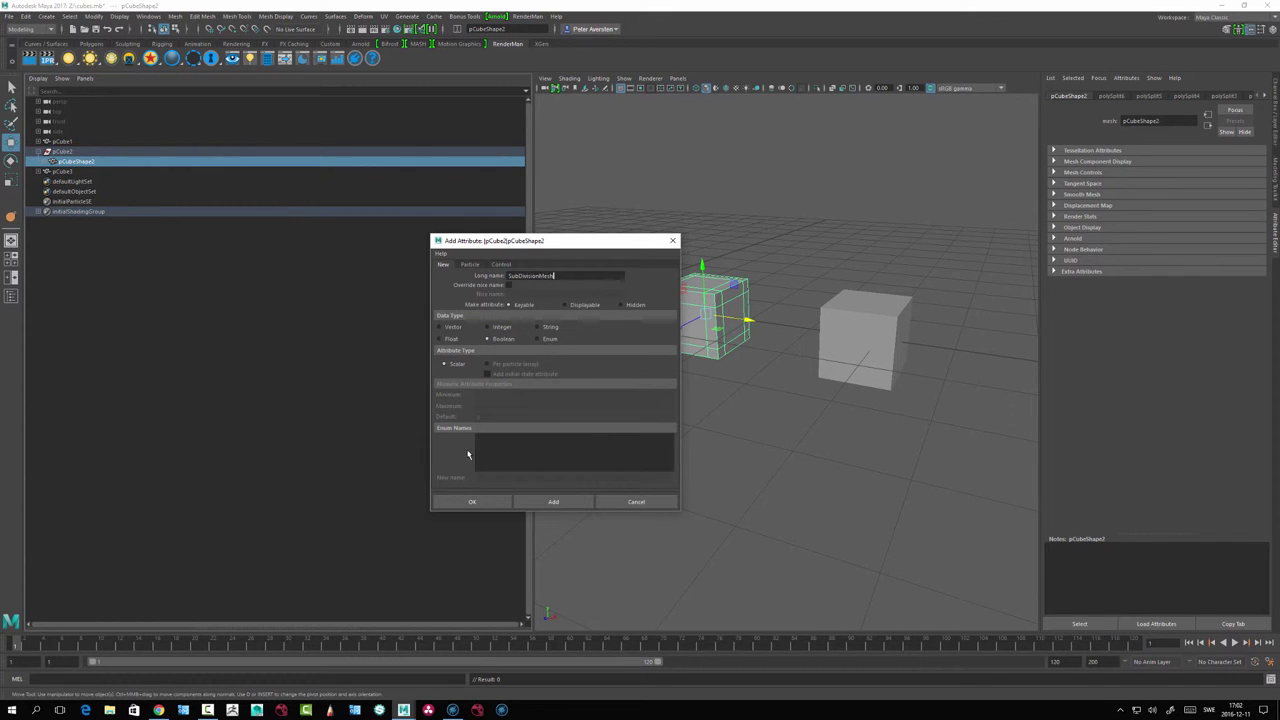
{"action": "left_click", "coordinate": [527, 503]}
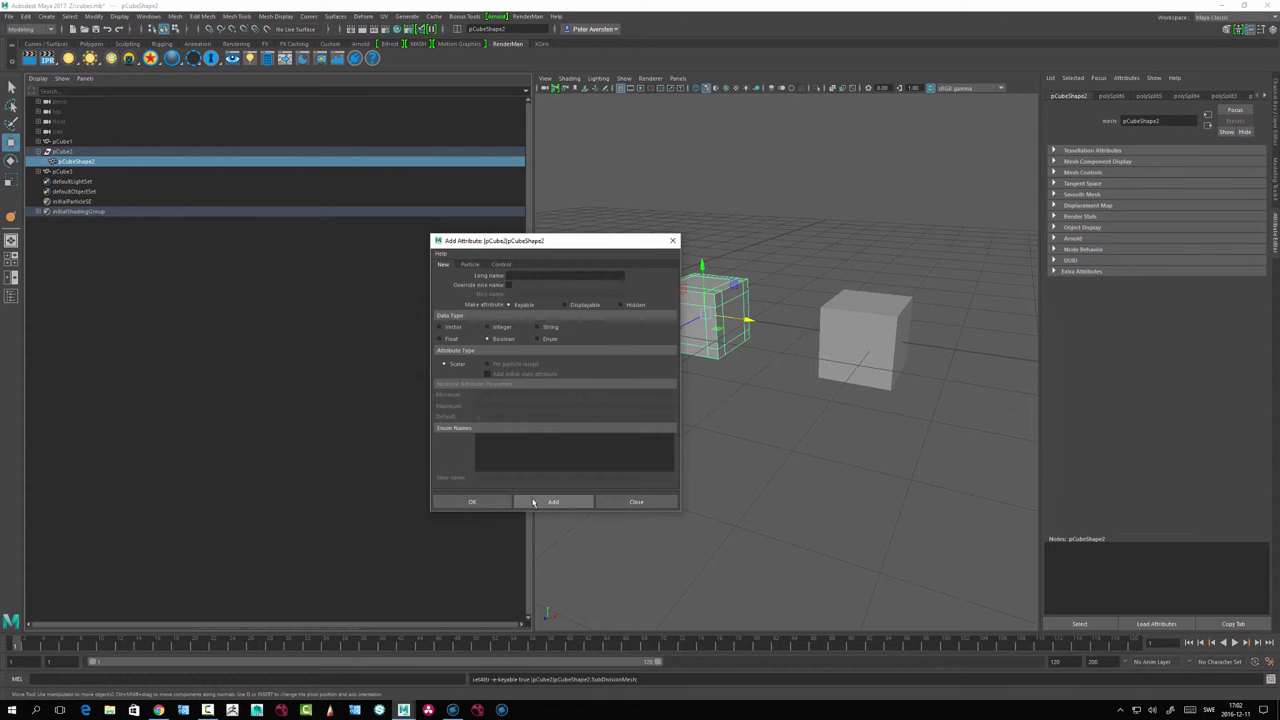
{"action": "left_click", "coordinate": [623, 503]}
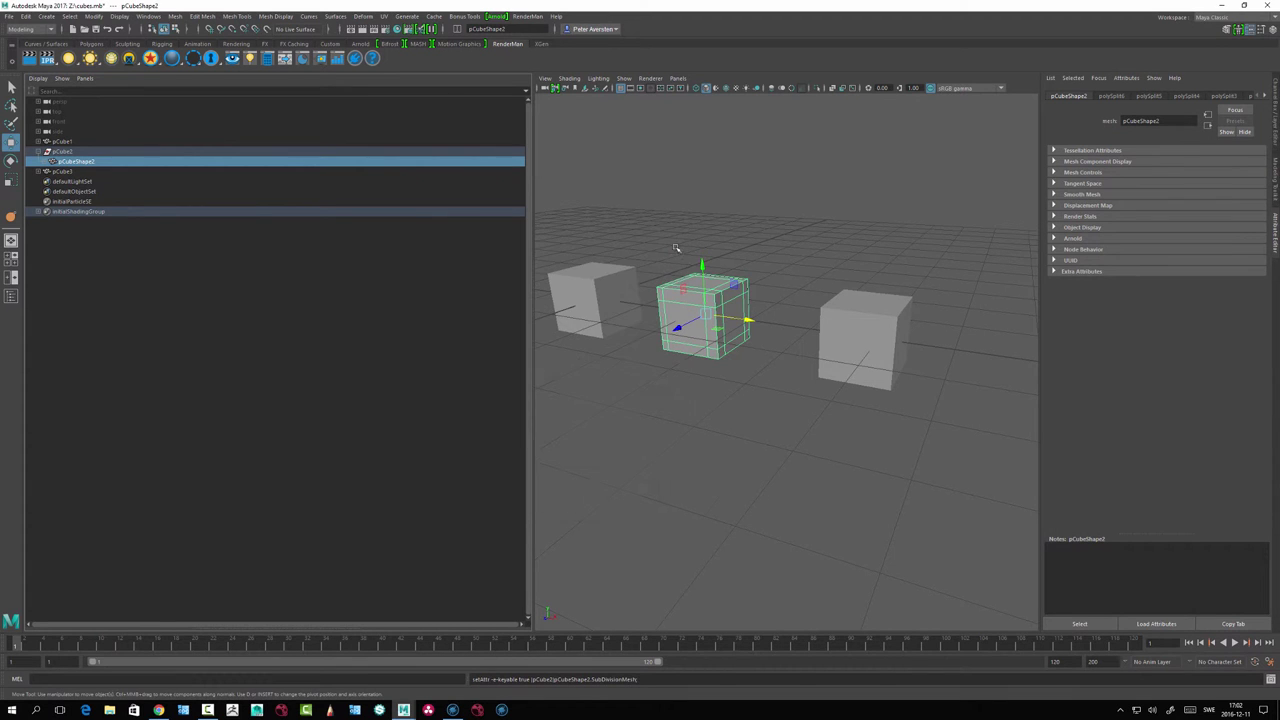
Turn on Sub Division Mesh in the extra attributes of pCubeShape2 and clear the selection.
{"action": "left_click", "coordinate": [1051, 272]}
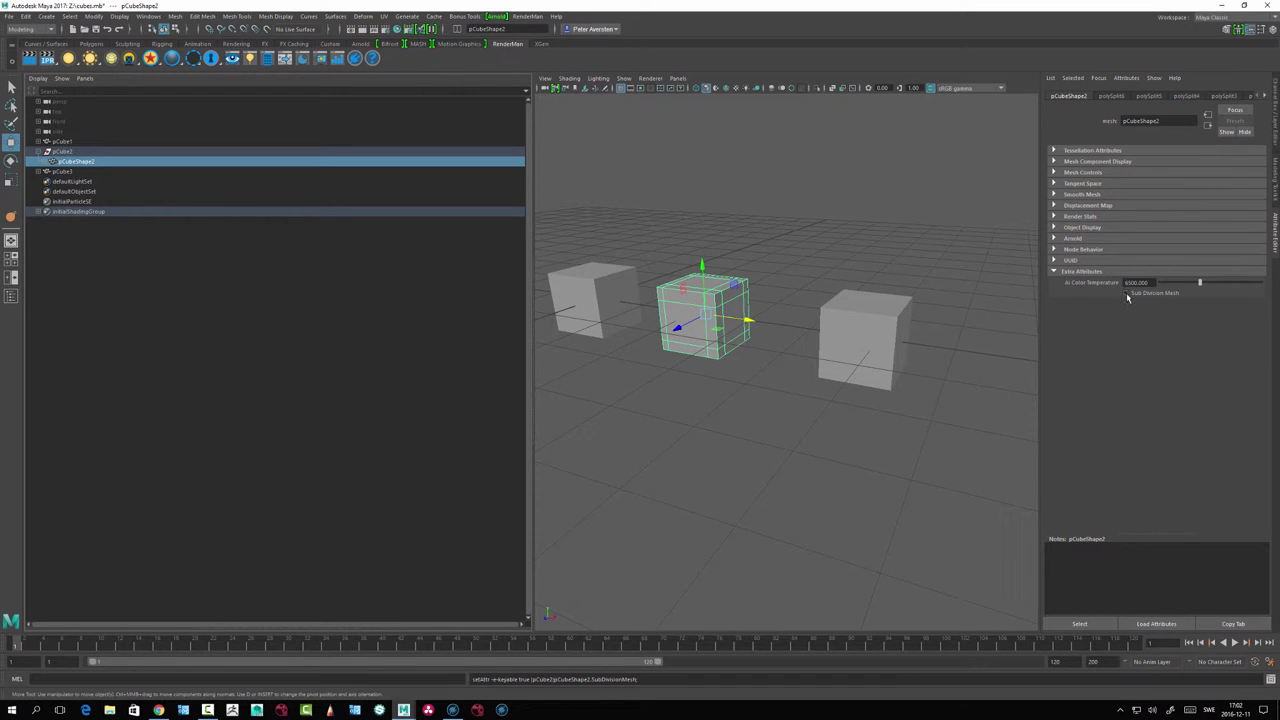
{"action": "left_click", "coordinate": [789, 415]}
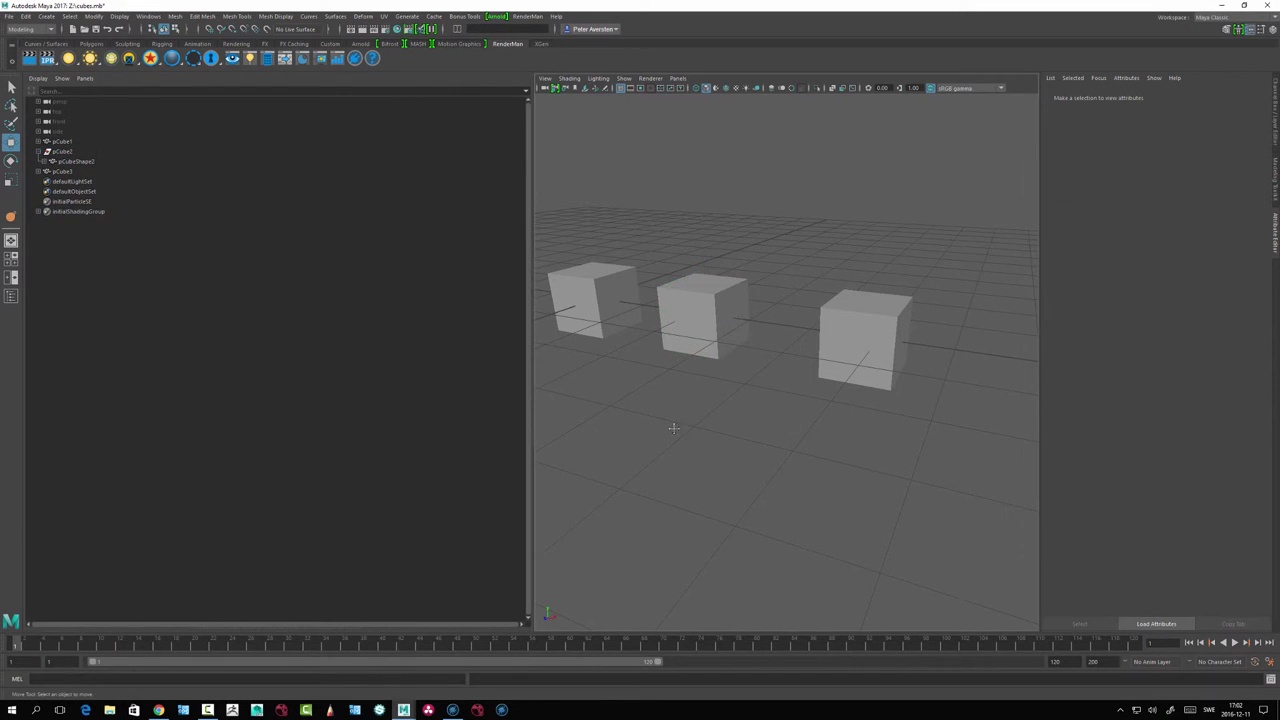
{"action": "middle_click_drag", "start_coordinate": [683, 436], "coordinate": [733, 466], "text": "alt"}
{"action": "right_click_drag", "start_coordinate": [733, 466], "coordinate": [651, 474], "text": "alt"}
{"action": "left_click_drag", "start_coordinate": [651, 474], "coordinate": [659, 491], "text": "alt"}
{"action": "left_click_drag", "start_coordinate": [603, 249], "coordinate": [962, 577]}
{"action": "mouse_move", "coordinate": [771, 480]}
{"action": "left_mouse_down", "text": "alt"}
{"action": "mouse_move", "coordinate": [777, 449]}
{"action": "mouse_move", "coordinate": [794, 491]}
{"action": "left_mouse_up", "text": "alt"}
{"action": "left_click", "coordinate": [794, 491]}
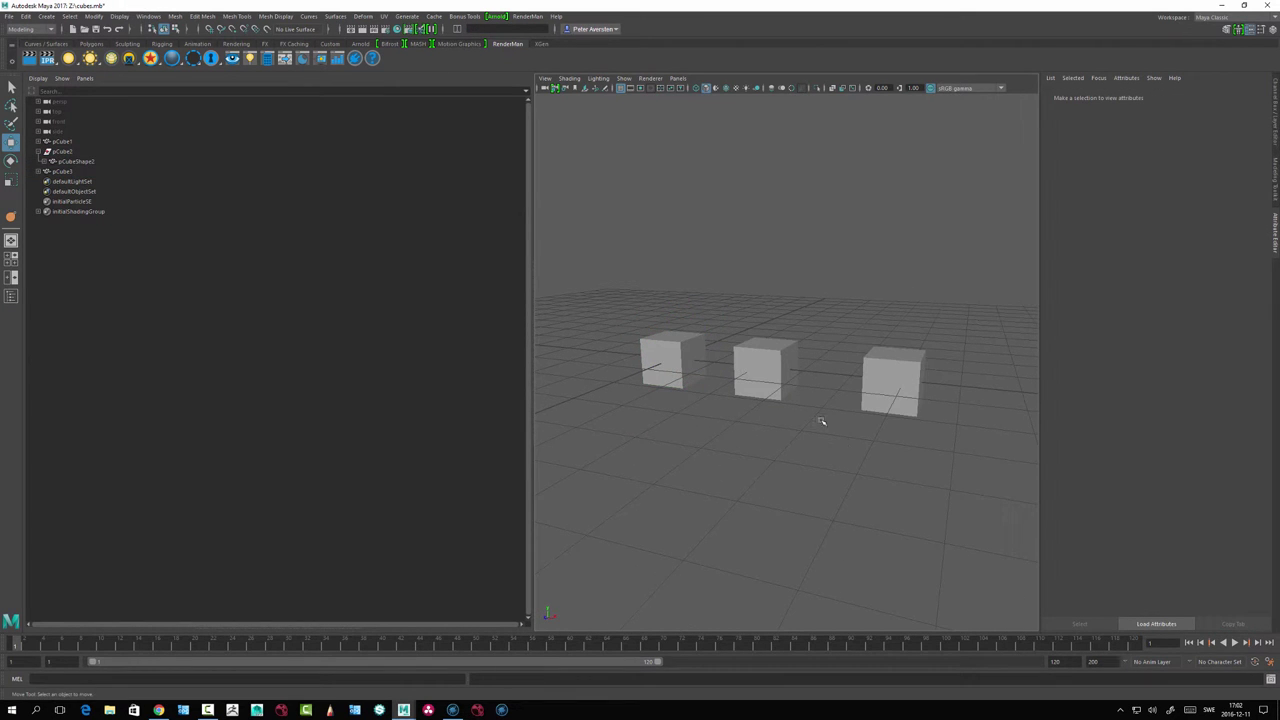
Check the extra attributes of the middle cube's shape and of pCube3's shape.
{"action": "left_click_drag", "start_coordinate": [873, 406], "coordinate": [786, 353], "text": "alt"}
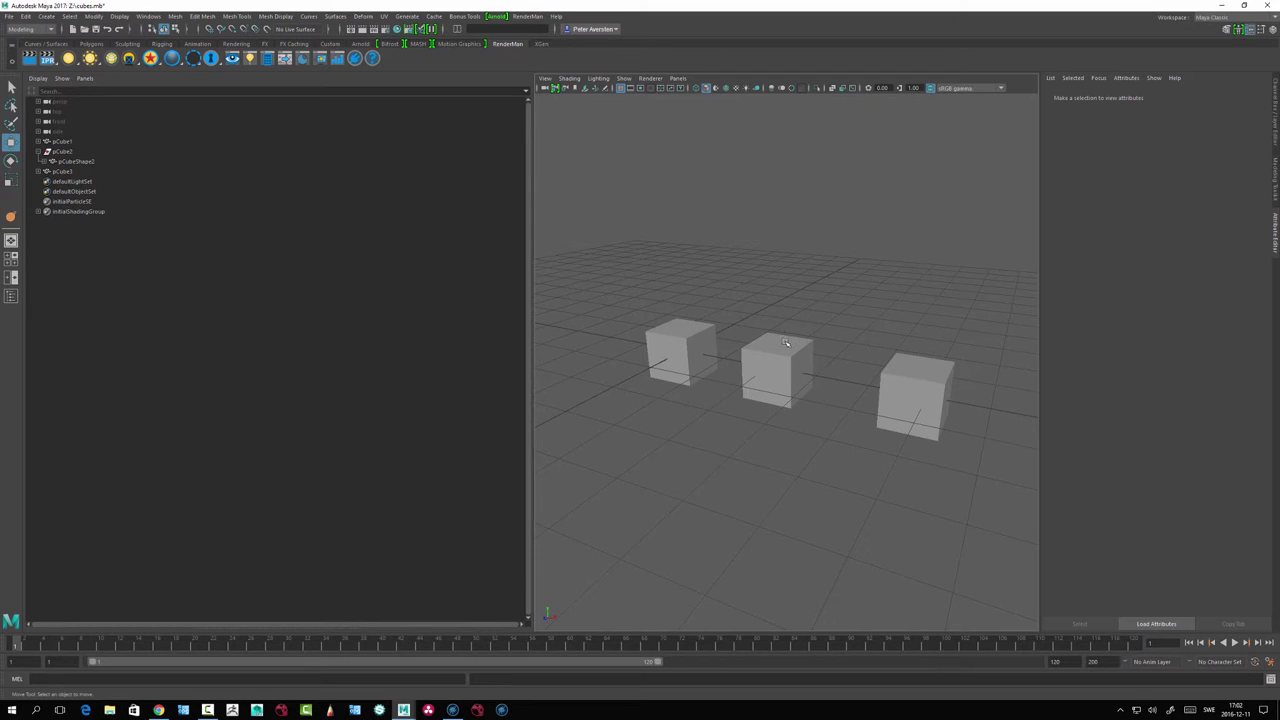
{"action": "left_click", "coordinate": [783, 347]}
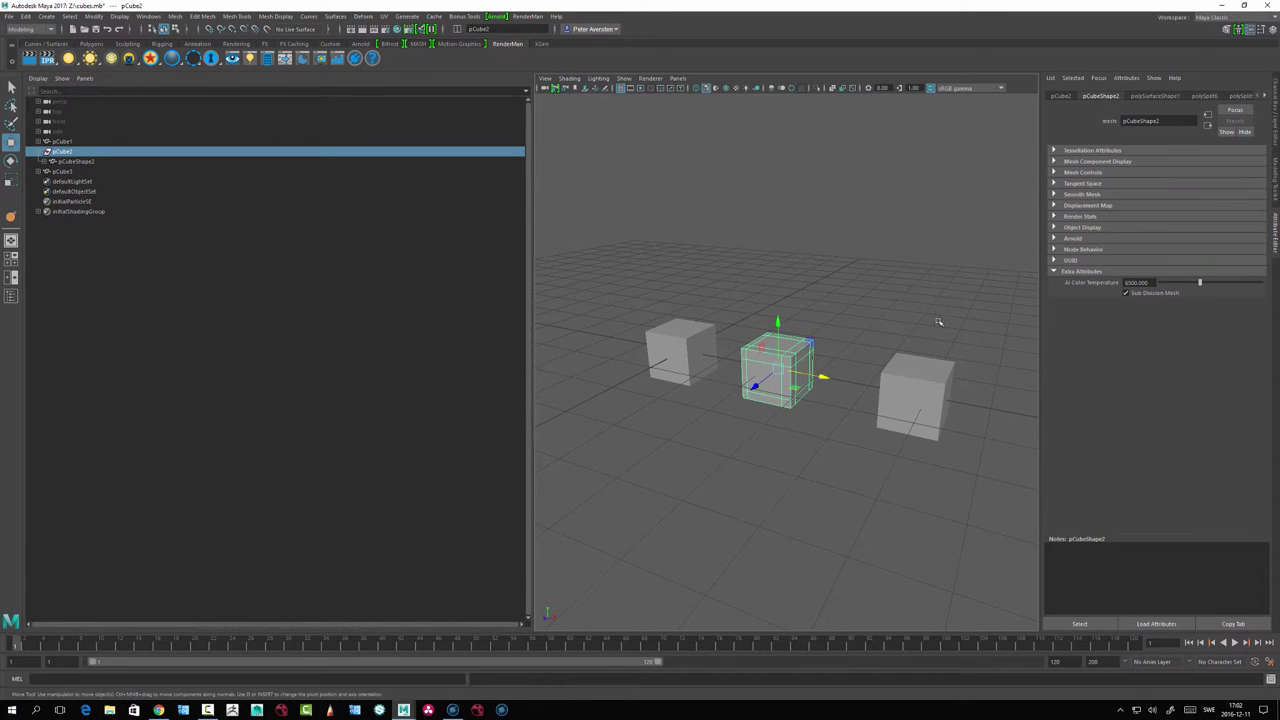
{"action": "left_click", "coordinate": [867, 319]}
{"action": "left_click", "coordinate": [907, 397]}
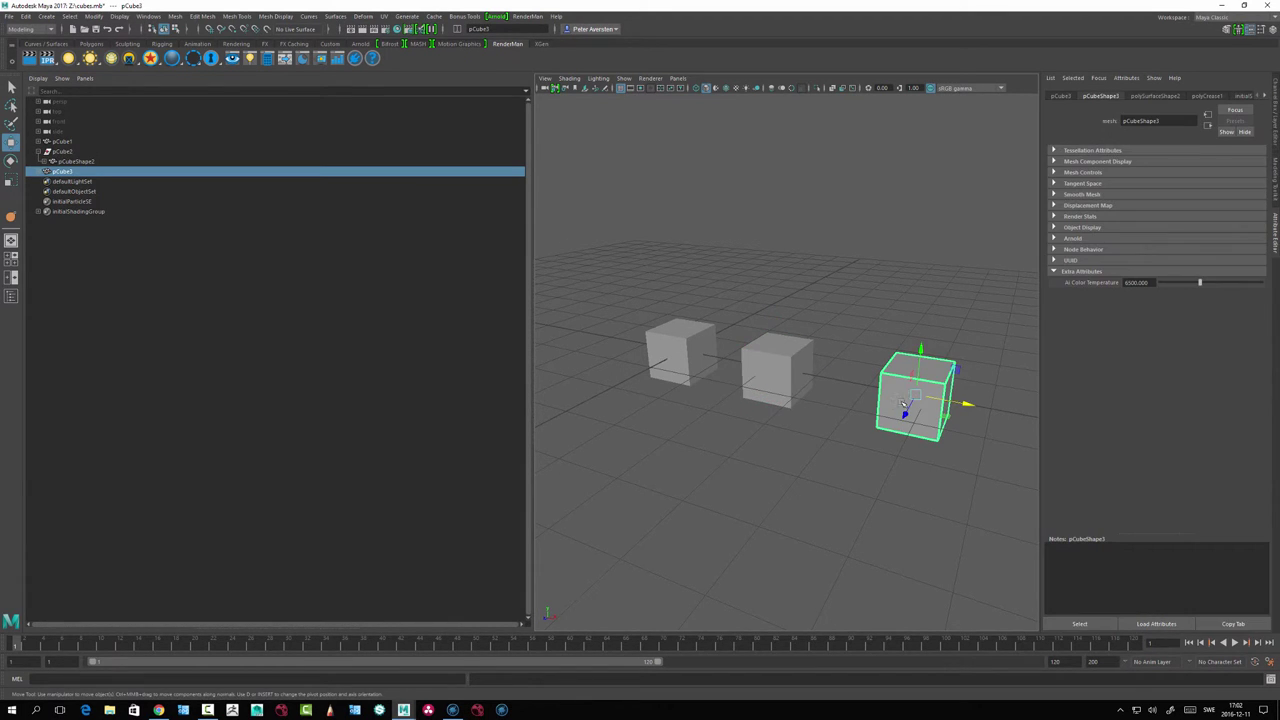
{"action": "left_click_drag", "start_coordinate": [918, 367], "coordinate": [814, 430], "text": "alt"}
{"action": "left_click", "coordinate": [860, 242]}
Select all three cubes and open the options for exporting the selection to Alembic.
{"action": "left_click_drag", "start_coordinate": [629, 257], "coordinate": [1014, 529]}
{"action": "left_click_drag", "start_coordinate": [797, 451], "coordinate": [738, 385], "text": "alt"}
{"action": "left_click", "coordinate": [731, 265]}
{"action": "left_click_drag", "start_coordinate": [634, 274], "coordinate": [1006, 466]}
{"action": "left_click", "coordinate": [651, 308]}
{"action": "left_click_drag", "start_coordinate": [638, 272], "coordinate": [931, 466]}
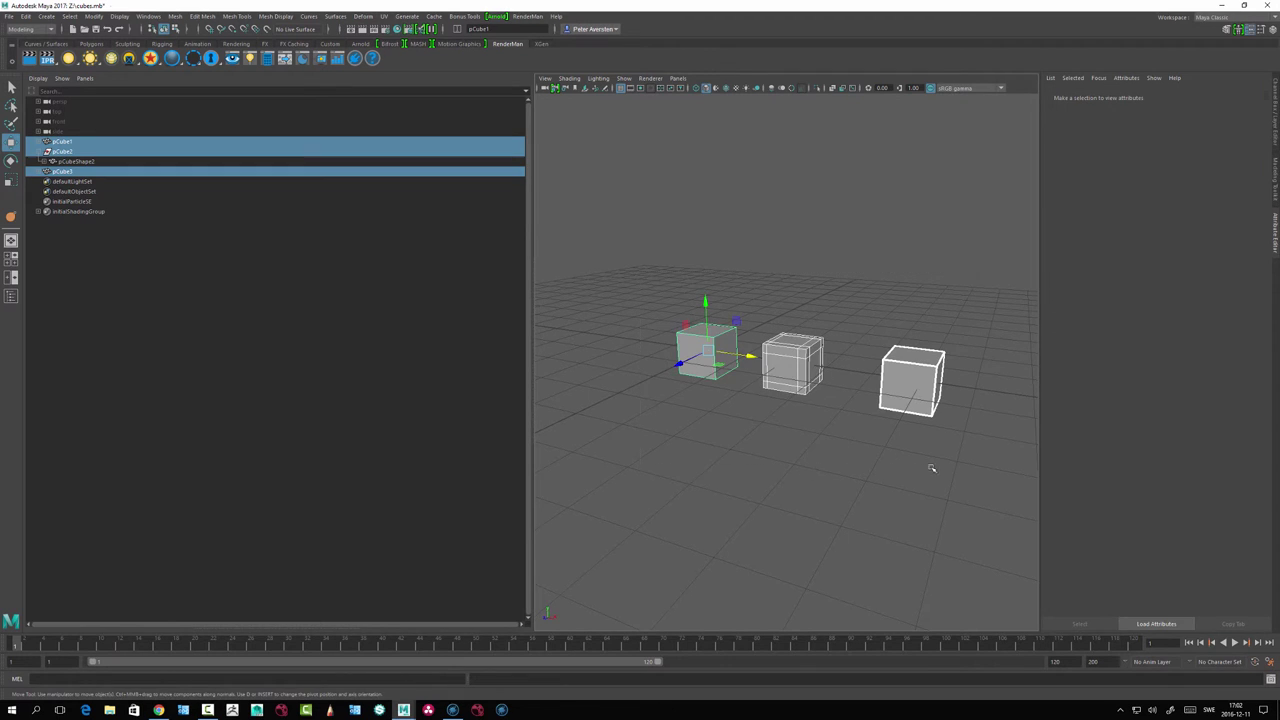
{"action": "left_click", "coordinate": [435, 18]}
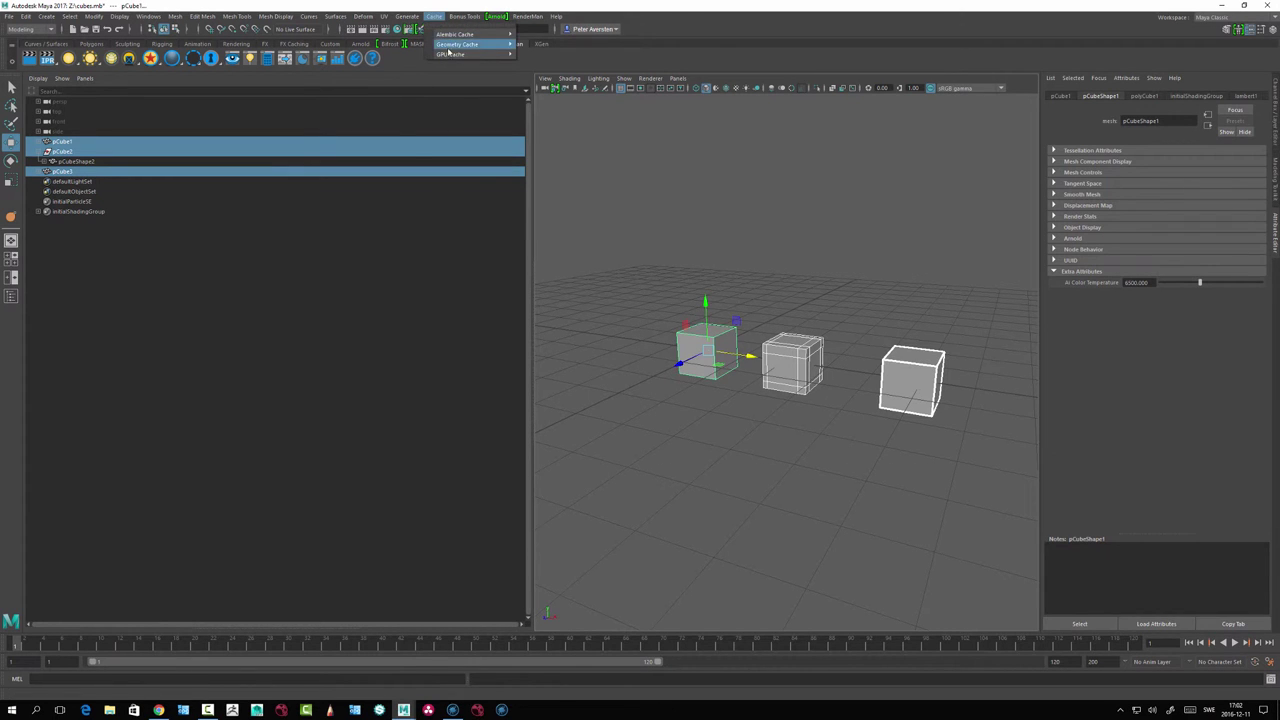
{"action": "mouse_move", "coordinate": [450, 34]}
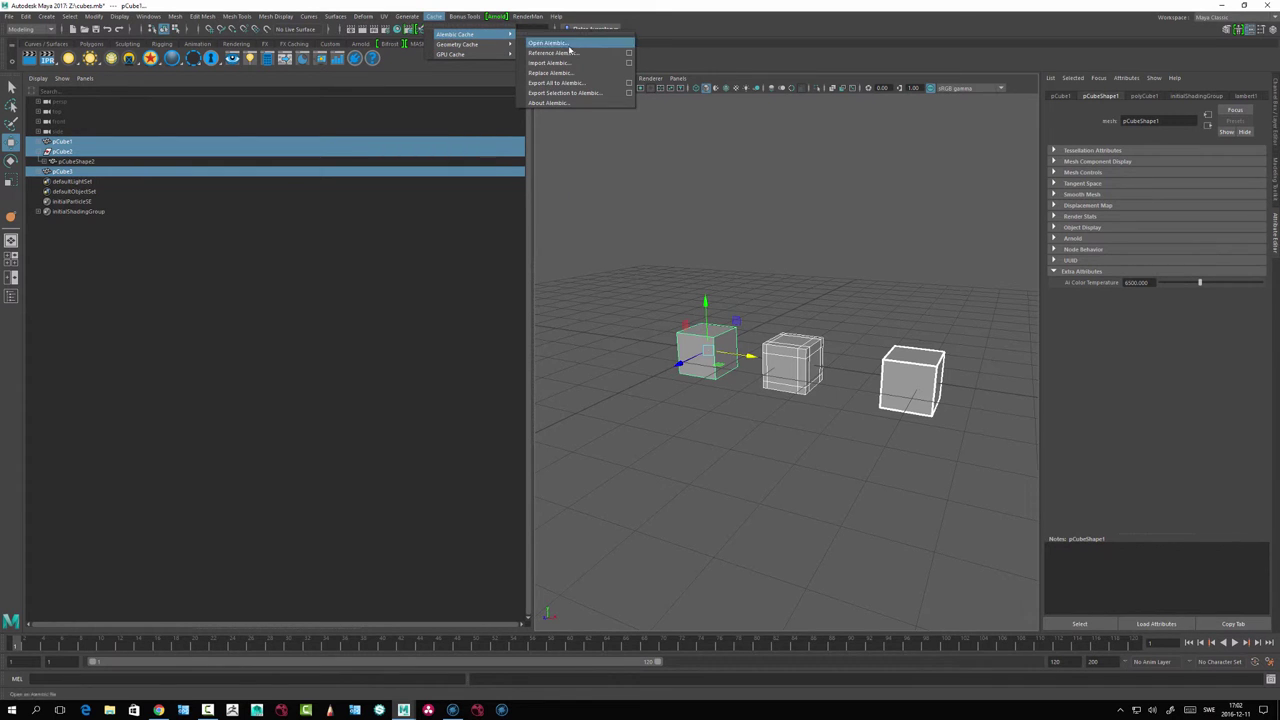
{"action": "left_click", "coordinate": [628, 93]}
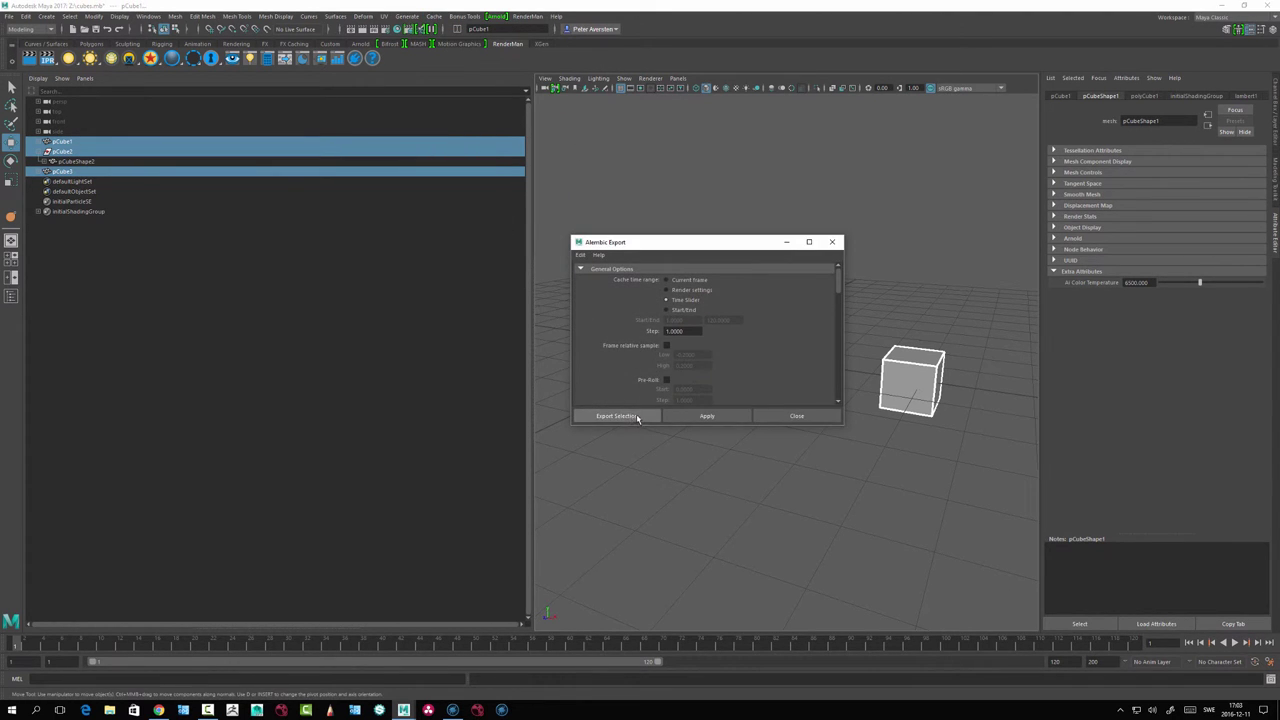
Export the selected cubes with the current Alembic options to the Z: drive as AlembicCubesB.abc.
{"action": "left_click", "coordinate": [616, 416]}
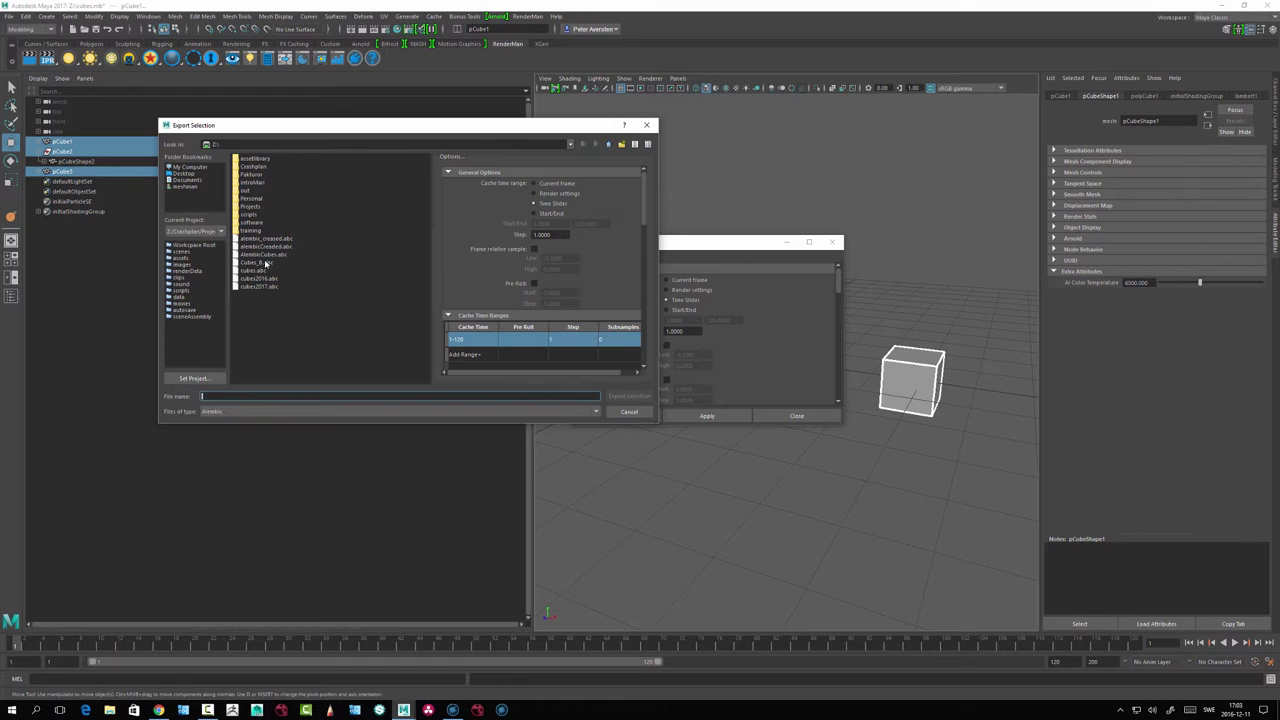
{"action": "left_click", "coordinate": [264, 255]}
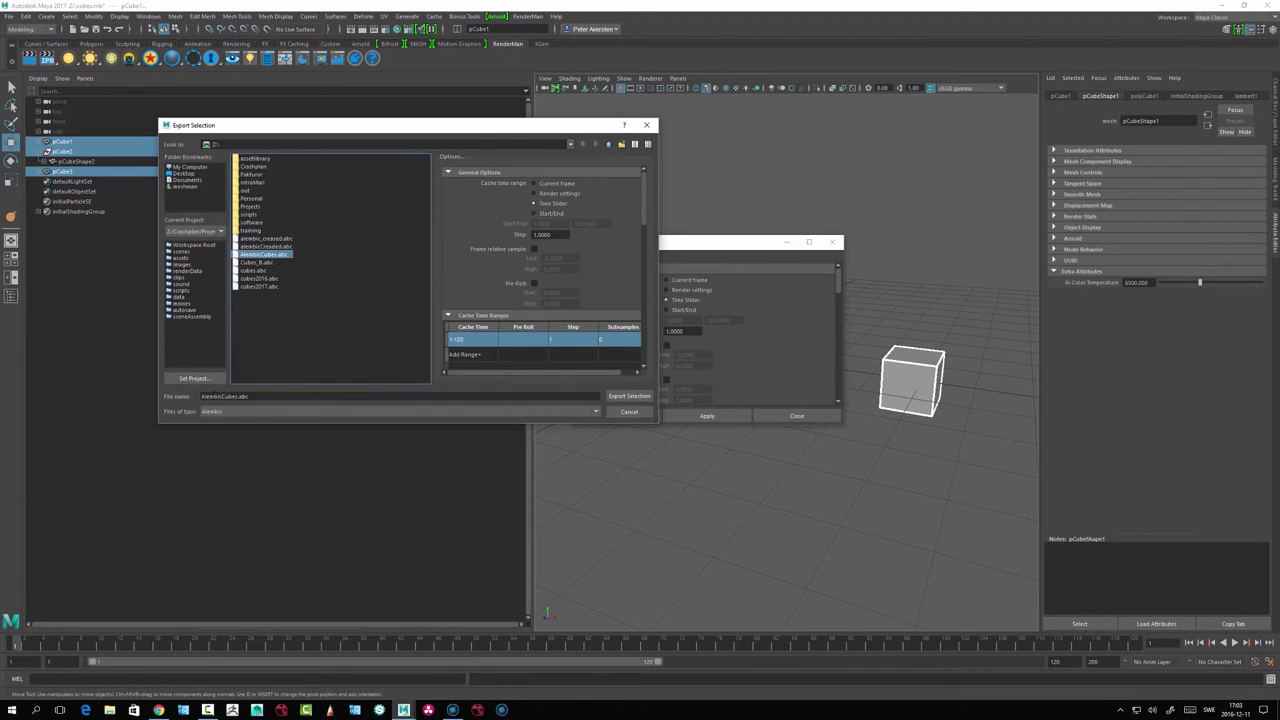
{"action": "left_click", "coordinate": [222, 396]}
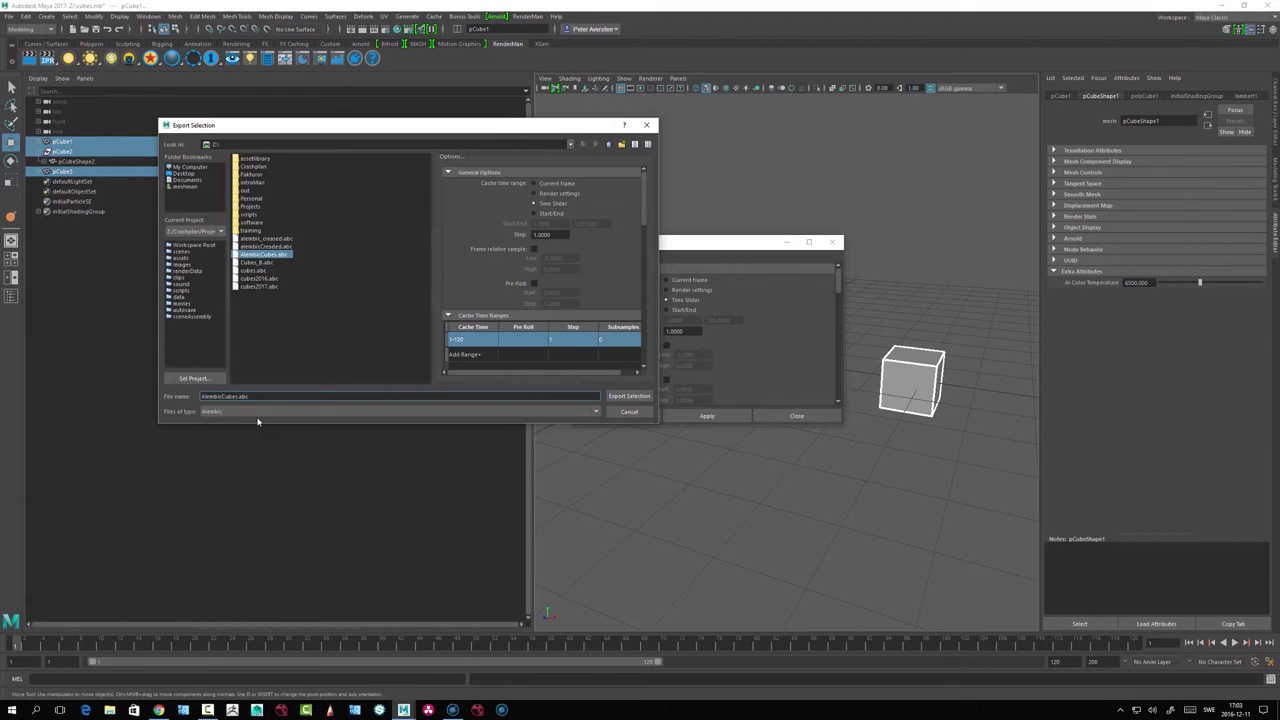
{"action": "type", "text": "B"}
{"action": "key", "text": "Return"}
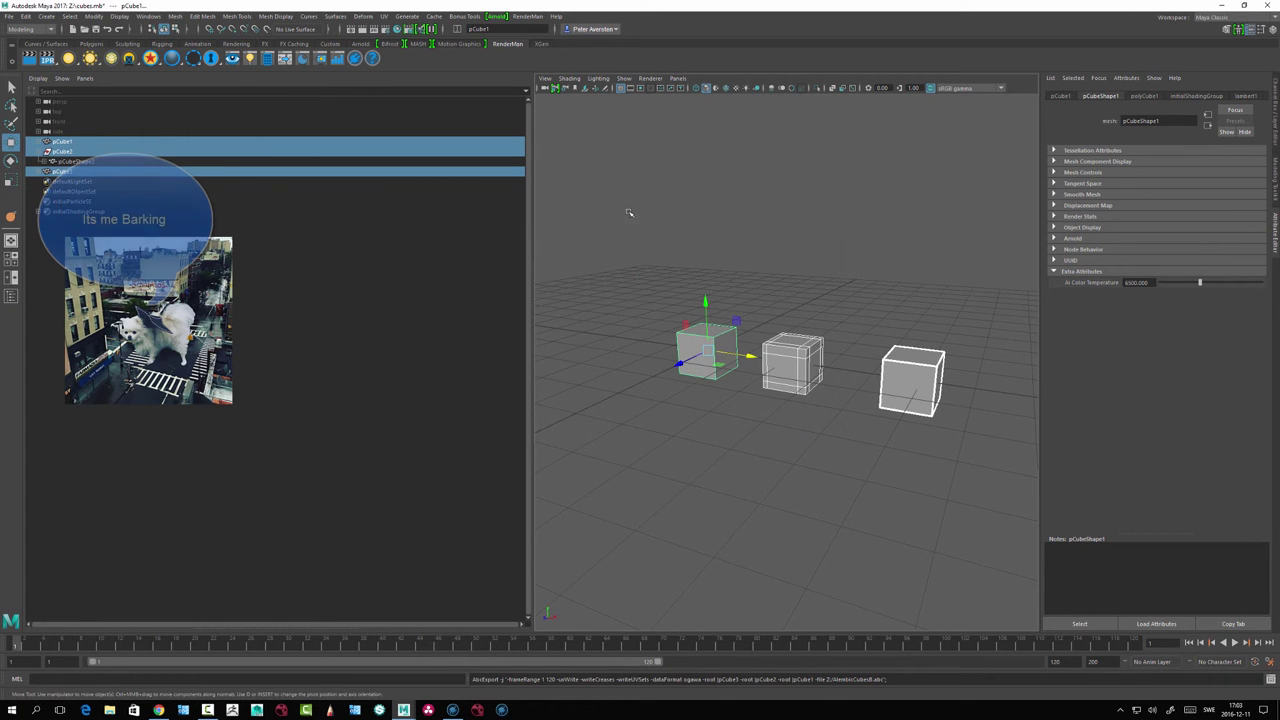
Switch to Mari and add AlembicCubesB.abc to the project as a new object.
{"action": "key", "text": "alt+Tab"}
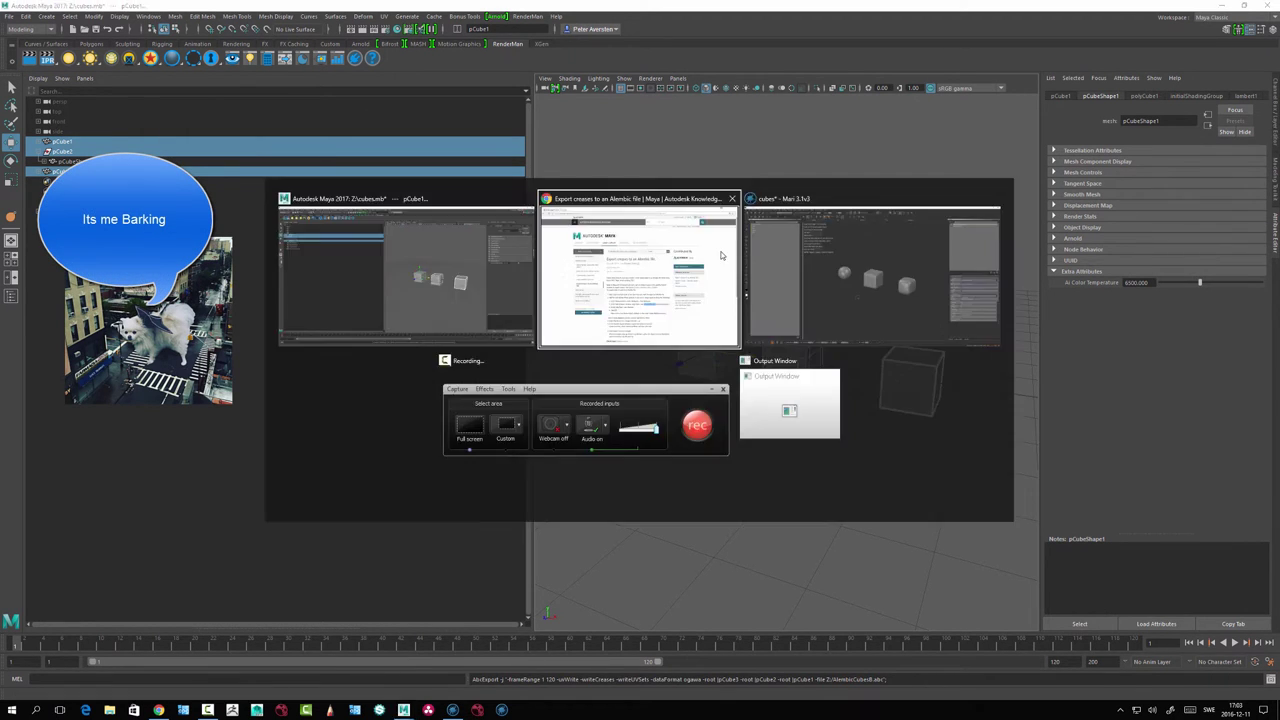
{"action": "left_click", "coordinate": [821, 268]}
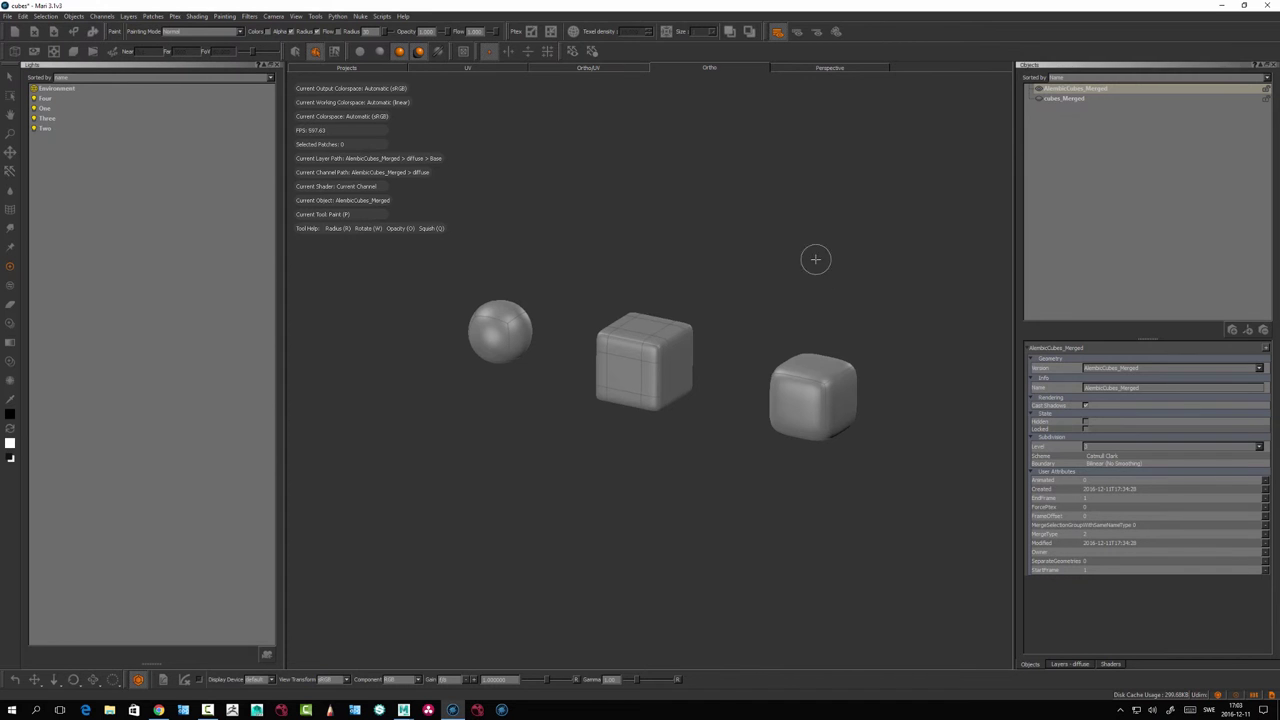
{"action": "left_click", "coordinate": [1057, 147]}
{"action": "right_click", "coordinate": [1067, 150]}
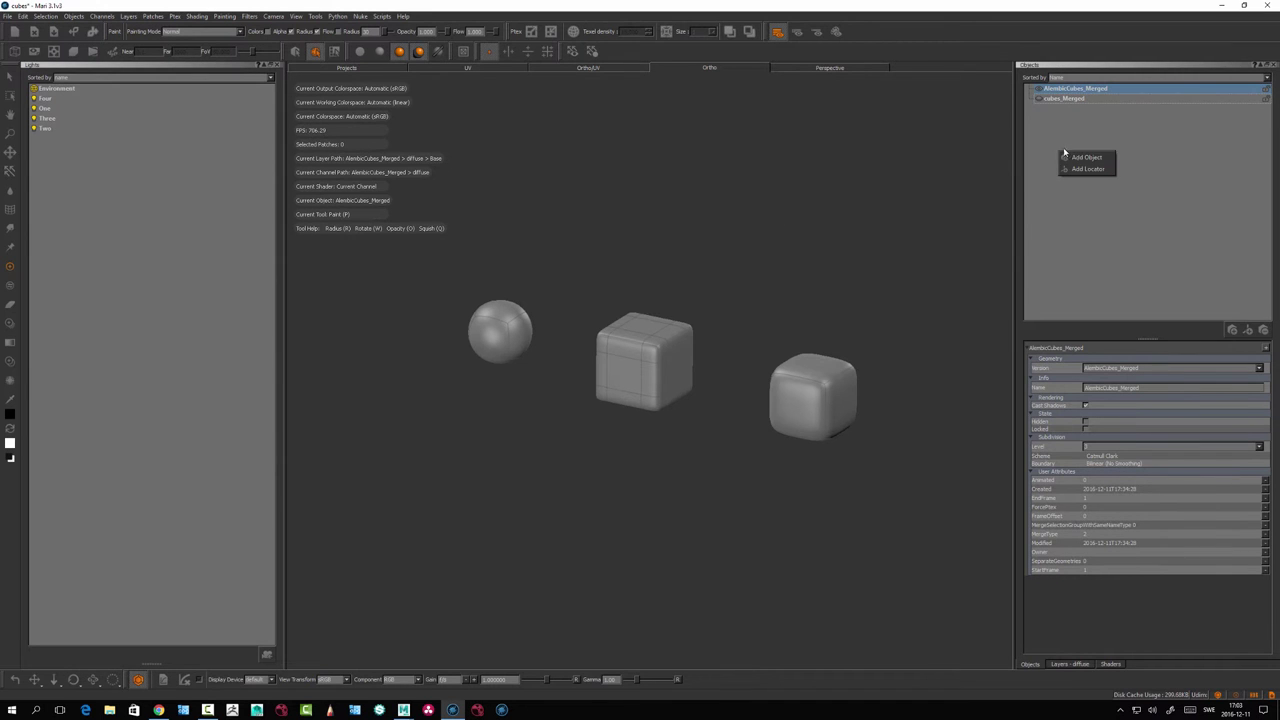
{"action": "left_click", "coordinate": [1077, 160]}
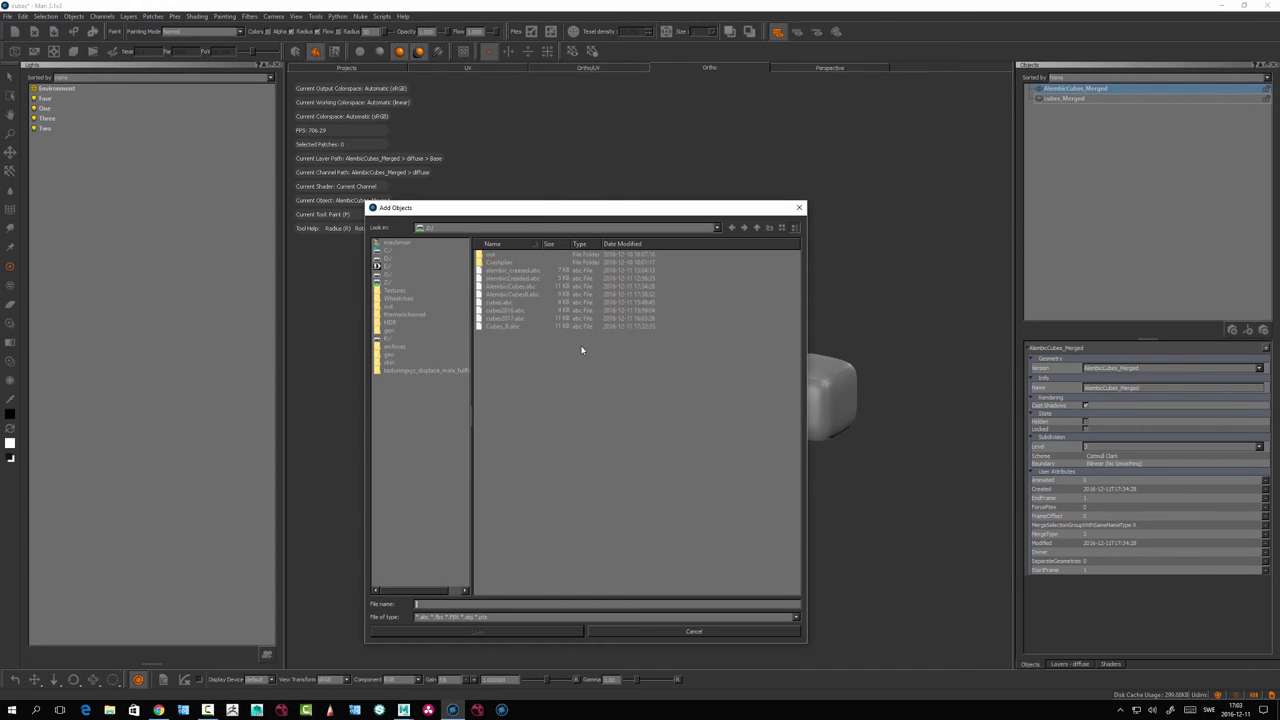
{"action": "left_click", "coordinate": [523, 360]}
{"action": "left_click", "coordinate": [493, 629]}
{"action": "left_click", "coordinate": [590, 431]}
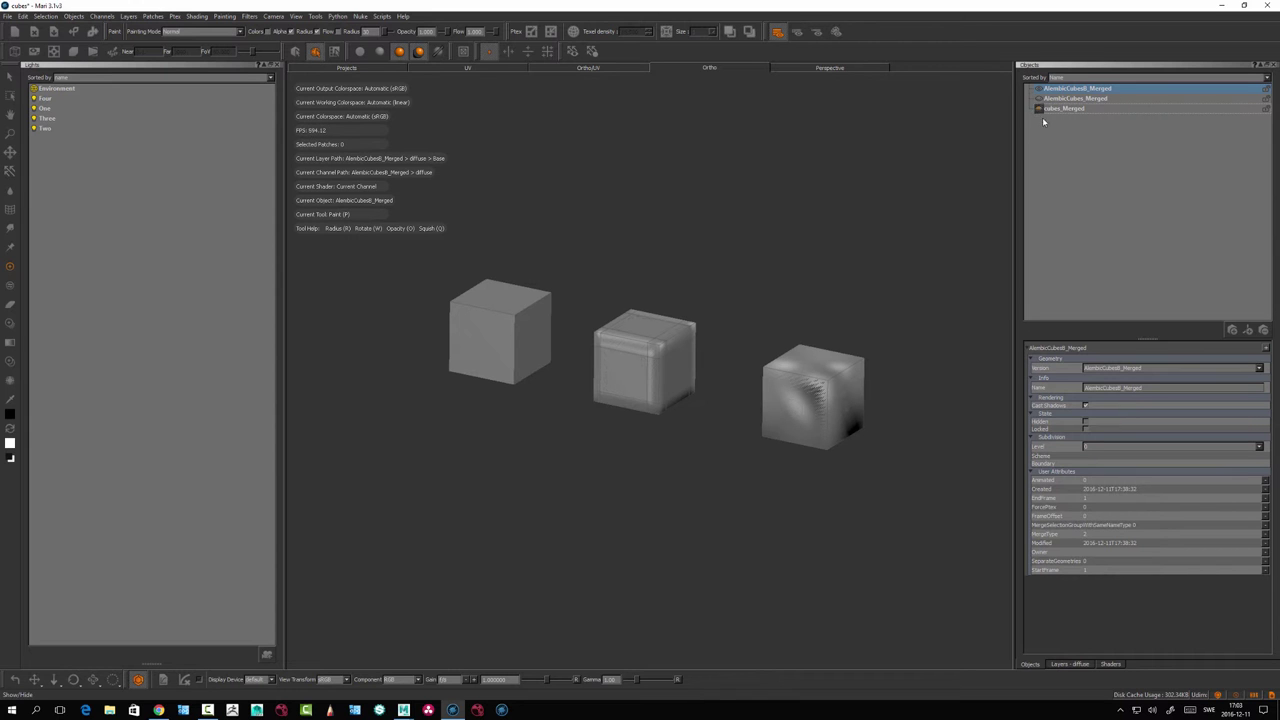
Subdivide AlembicCubesB_Merged at level 3 with the Catmull Clark scheme and Bilinear (No Smoothing) boundary interpolation.
{"action": "left_click_drag", "start_coordinate": [789, 286], "coordinate": [718, 320], "text": "alt"}
{"action": "middle_click_drag", "start_coordinate": [718, 320], "coordinate": [694, 300], "text": "alt"}
{"action": "right_click_drag", "start_coordinate": [694, 300], "coordinate": [728, 318], "text": "alt"}
{"action": "left_click_drag", "start_coordinate": [728, 318], "coordinate": [765, 300], "text": "alt"}
{"action": "middle_click_drag", "start_coordinate": [743, 292], "coordinate": [776, 338], "text": "alt"}
{"action": "mouse_move", "coordinate": [776, 338]}
{"action": "left_mouse_down", "text": "alt"}
{"action": "mouse_move", "coordinate": [734, 363]}
{"action": "mouse_move", "coordinate": [717, 354]}
{"action": "mouse_move", "coordinate": [729, 356]}
{"action": "left_mouse_up", "text": "alt"}
{"action": "left_click", "coordinate": [73, 16]}
{"action": "left_click", "coordinate": [123, 155]}
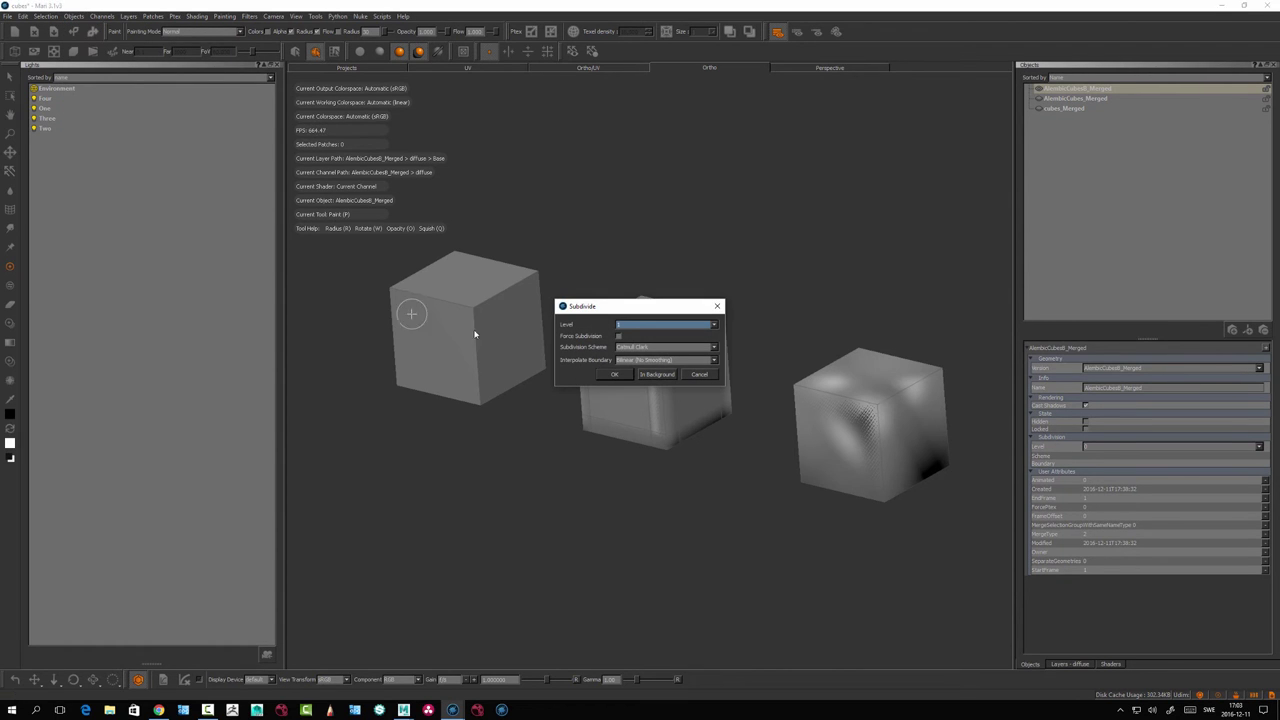
{"action": "left_click", "coordinate": [629, 325]}
{"action": "left_click", "coordinate": [627, 346]}
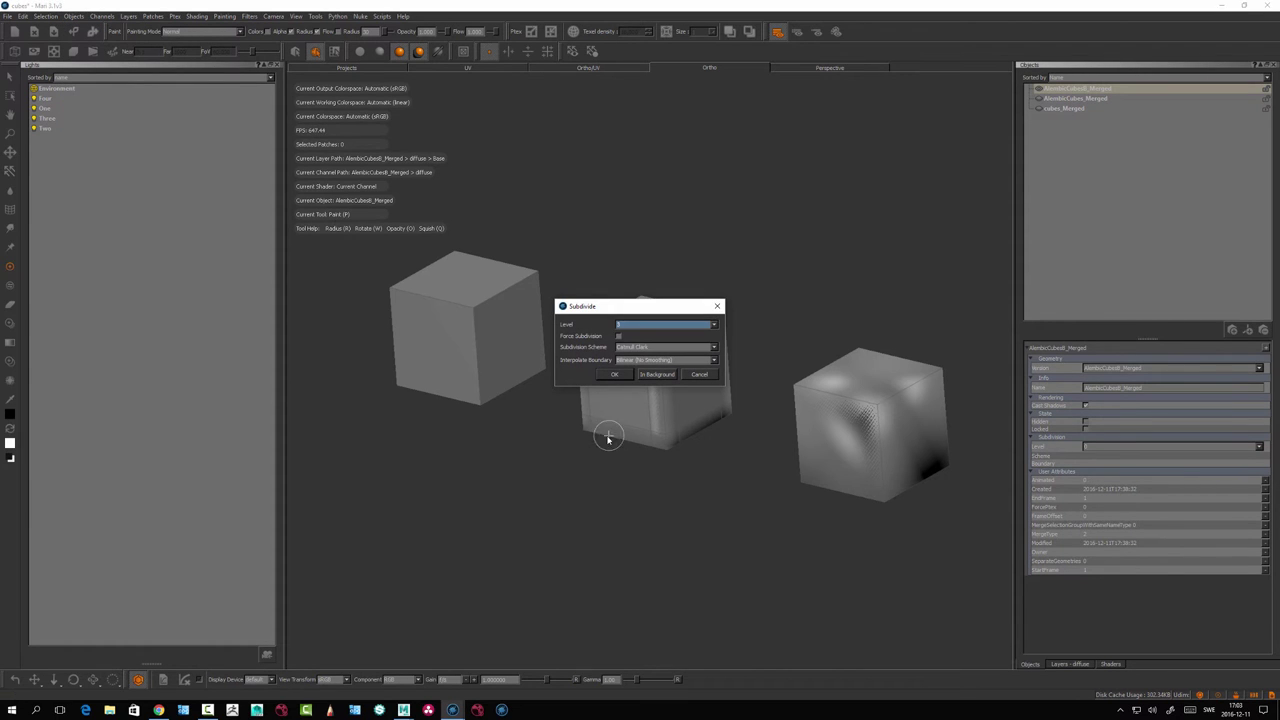
{"action": "left_click", "coordinate": [613, 378]}
Examine the edges and corners of the three subdivided cubes from several angles and compare their smoothing.
{"action": "mouse_move", "coordinate": [557, 492]}
{"action": "middle_mouse_down"}
{"action": "mouse_move", "coordinate": [550, 519]}
{"action": "mouse_move", "coordinate": [520, 473]}
{"action": "middle_mouse_up"}
{"action": "left_click_drag", "start_coordinate": [560, 477], "coordinate": [572, 456], "text": "alt"}
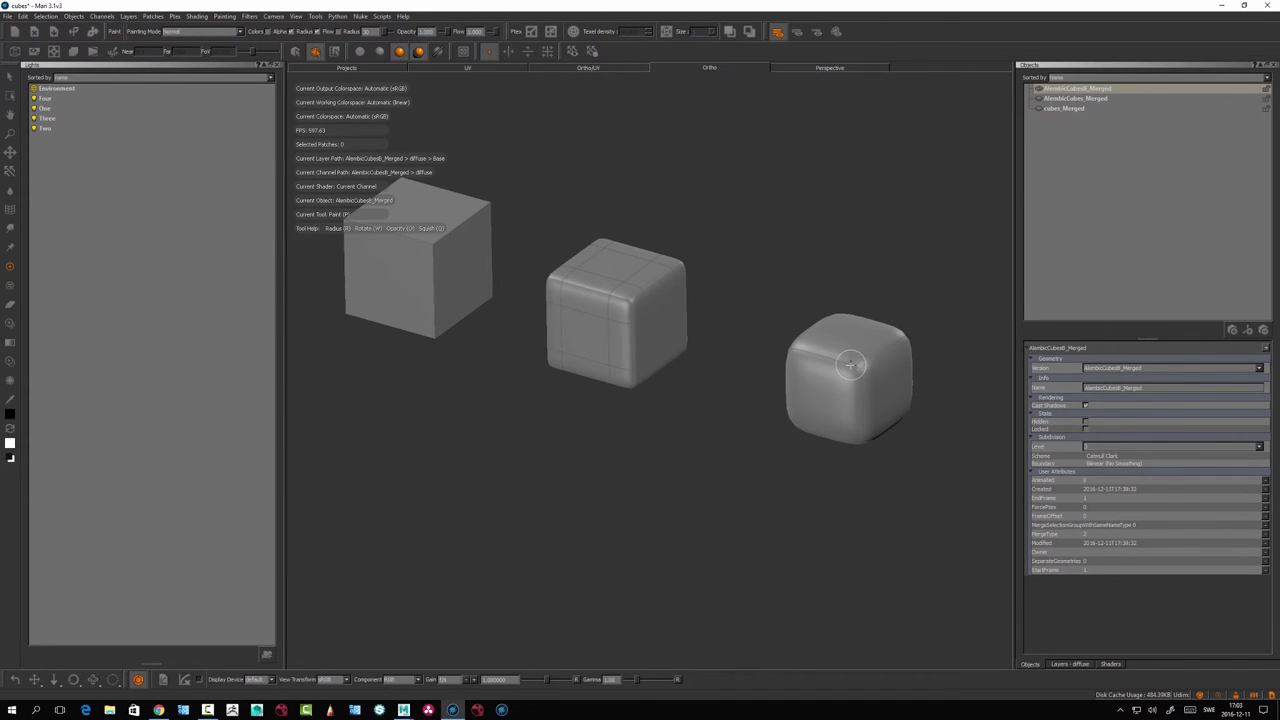
{"action": "left_click_drag", "start_coordinate": [850, 365], "coordinate": [841, 320], "text": "alt"}
{"action": "left_click_drag", "start_coordinate": [582, 294], "coordinate": [583, 289], "text": "alt"}
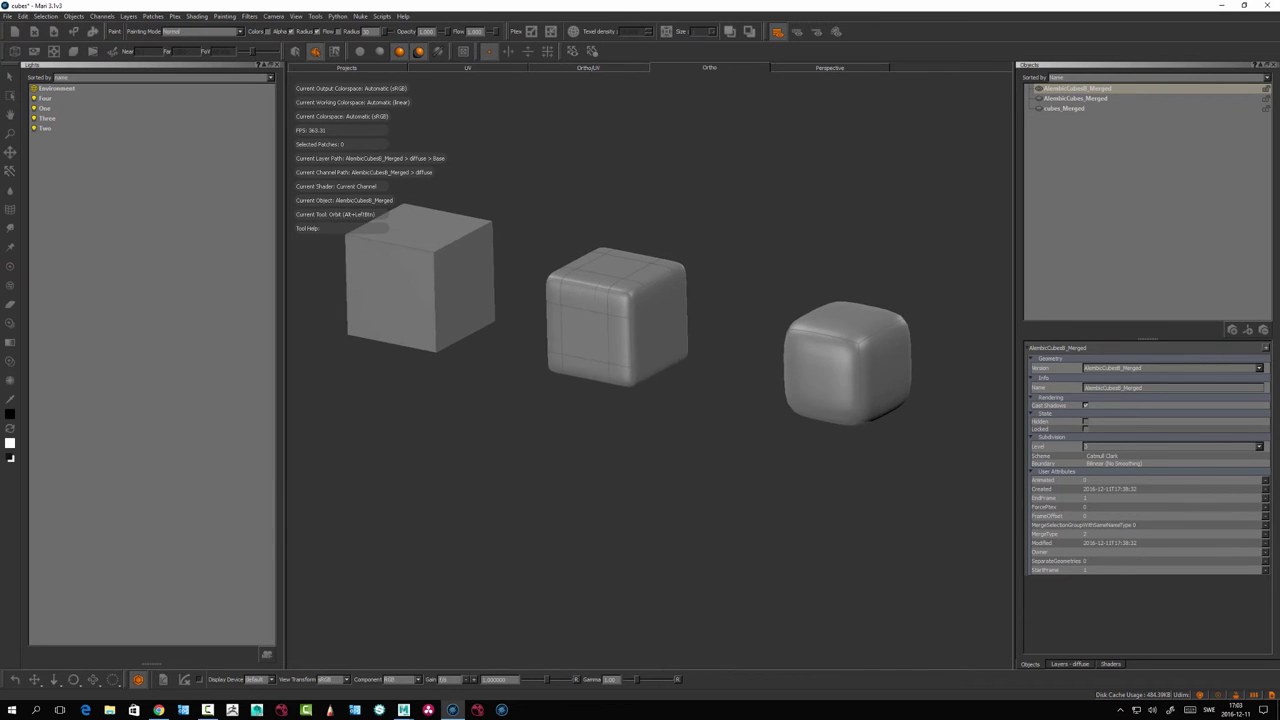
{"action": "middle_click_drag", "start_coordinate": [582, 289], "coordinate": [543, 280], "text": "alt"}
{"action": "middle_click_drag", "start_coordinate": [486, 326], "coordinate": [529, 351], "text": "alt"}
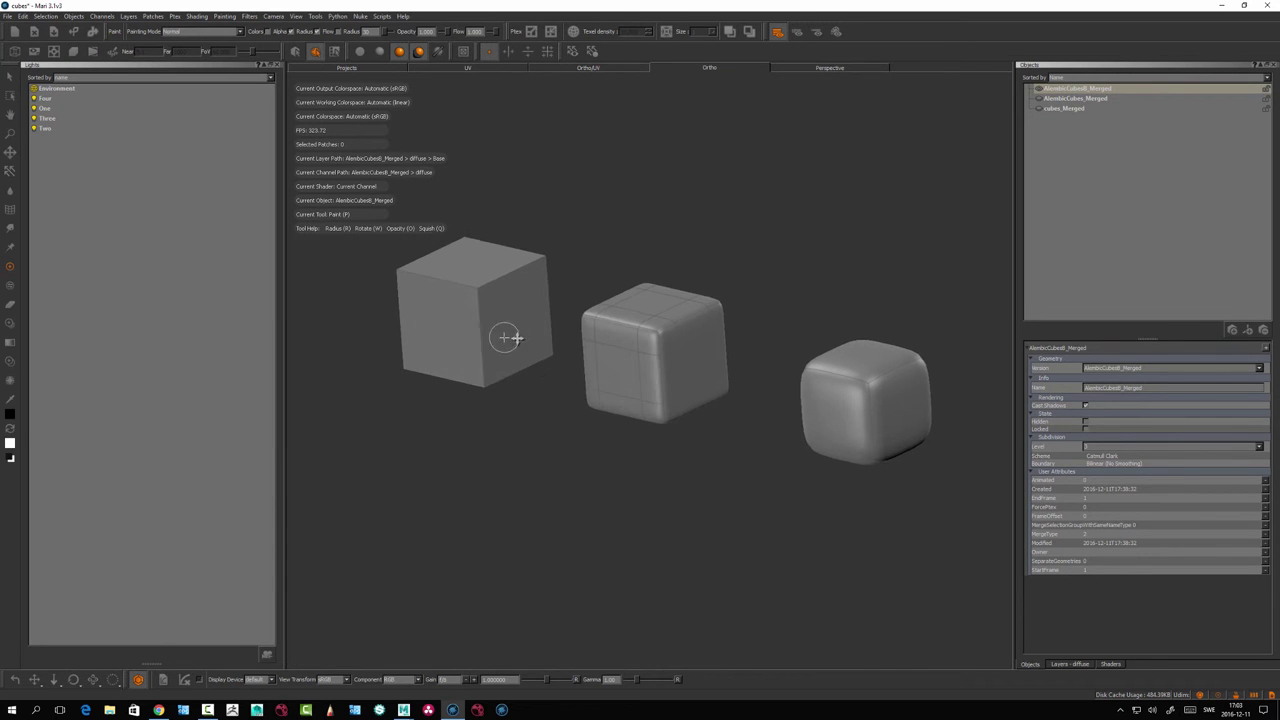
{"action": "mouse_move", "coordinate": [529, 351]}
{"action": "left_mouse_down", "text": "alt"}
{"action": "mouse_move", "coordinate": [531, 400]}
{"action": "mouse_move", "coordinate": [543, 394]}
{"action": "mouse_move", "coordinate": [531, 323]}
{"action": "mouse_move", "coordinate": [563, 380]}
{"action": "mouse_move", "coordinate": [552, 362]}
{"action": "mouse_move", "coordinate": [583, 348]}
{"action": "mouse_move", "coordinate": [574, 331]}
{"action": "mouse_move", "coordinate": [565, 375]}
{"action": "mouse_move", "coordinate": [567, 363]}
{"action": "left_mouse_up", "text": "alt"}
{"action": "middle_click_drag", "start_coordinate": [553, 351], "coordinate": [529, 317], "text": "alt"}
{"action": "right_click_drag", "start_coordinate": [529, 317], "coordinate": [554, 337], "text": "alt"}
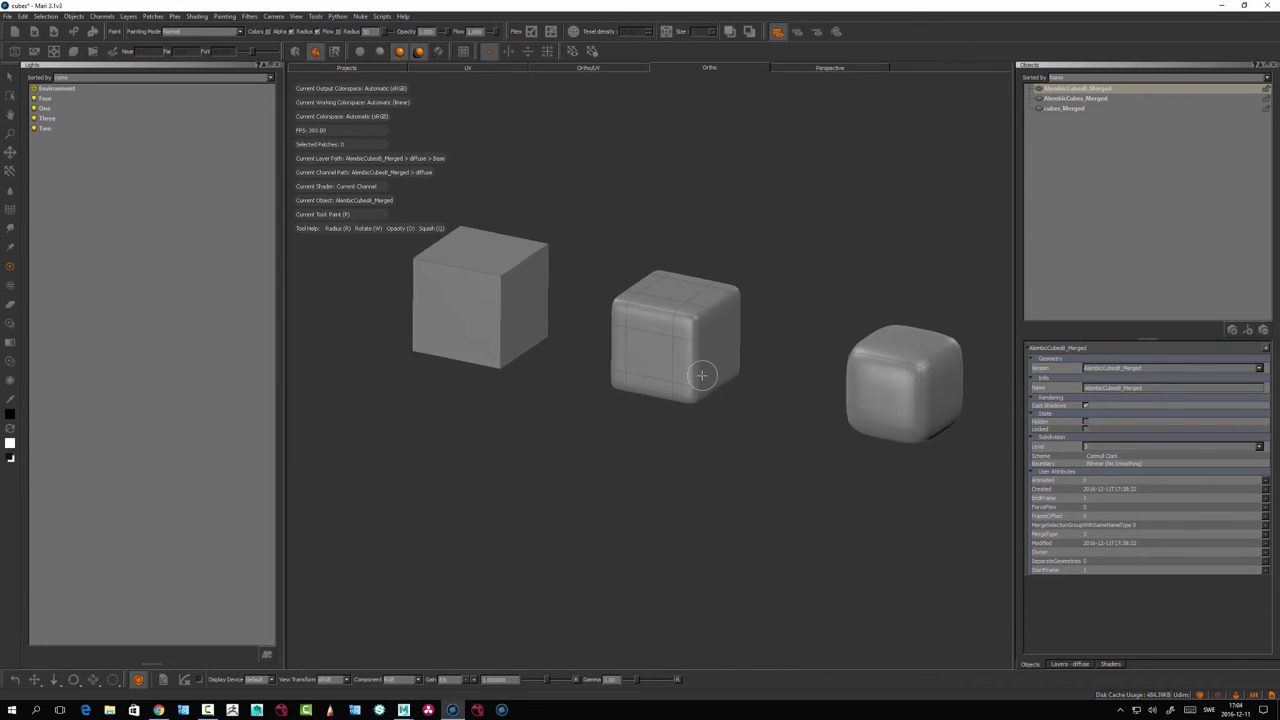
{"action": "left_click_drag", "start_coordinate": [812, 340], "coordinate": [805, 333], "text": "alt"}
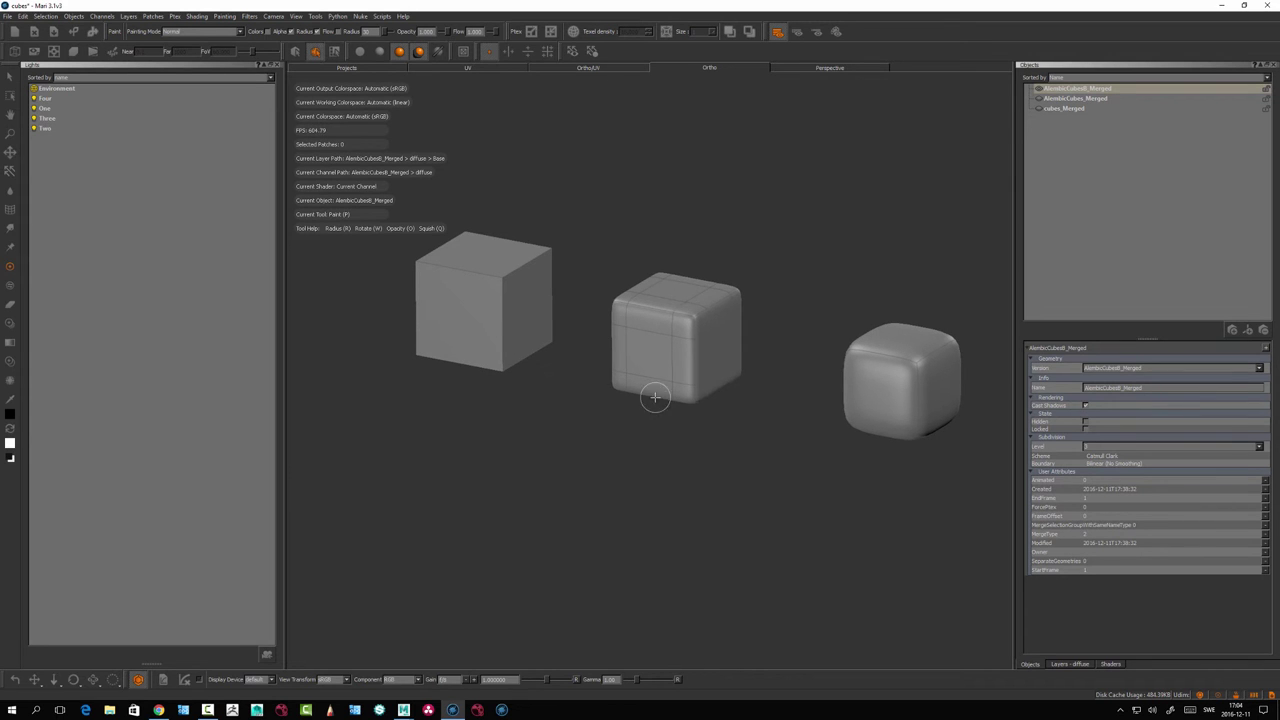
{"action": "left_click_drag", "start_coordinate": [655, 398], "coordinate": [566, 350], "text": "alt"}
{"action": "middle_click_drag", "start_coordinate": [566, 350], "coordinate": [579, 393], "text": "alt"}
{"action": "mouse_move", "coordinate": [578, 394]}
{"action": "left_mouse_down", "text": "alt"}
{"action": "mouse_move", "coordinate": [560, 323]}
{"action": "mouse_move", "coordinate": [574, 360]}
{"action": "mouse_move", "coordinate": [560, 334]}
{"action": "mouse_move", "coordinate": [558, 375]}
{"action": "mouse_move", "coordinate": [540, 374]}
{"action": "mouse_move", "coordinate": [561, 372]}
{"action": "mouse_move", "coordinate": [563, 326]}
{"action": "mouse_move", "coordinate": [540, 348]}
{"action": "mouse_move", "coordinate": [509, 337]}
{"action": "mouse_move", "coordinate": [543, 337]}
{"action": "left_mouse_up", "text": "alt"}
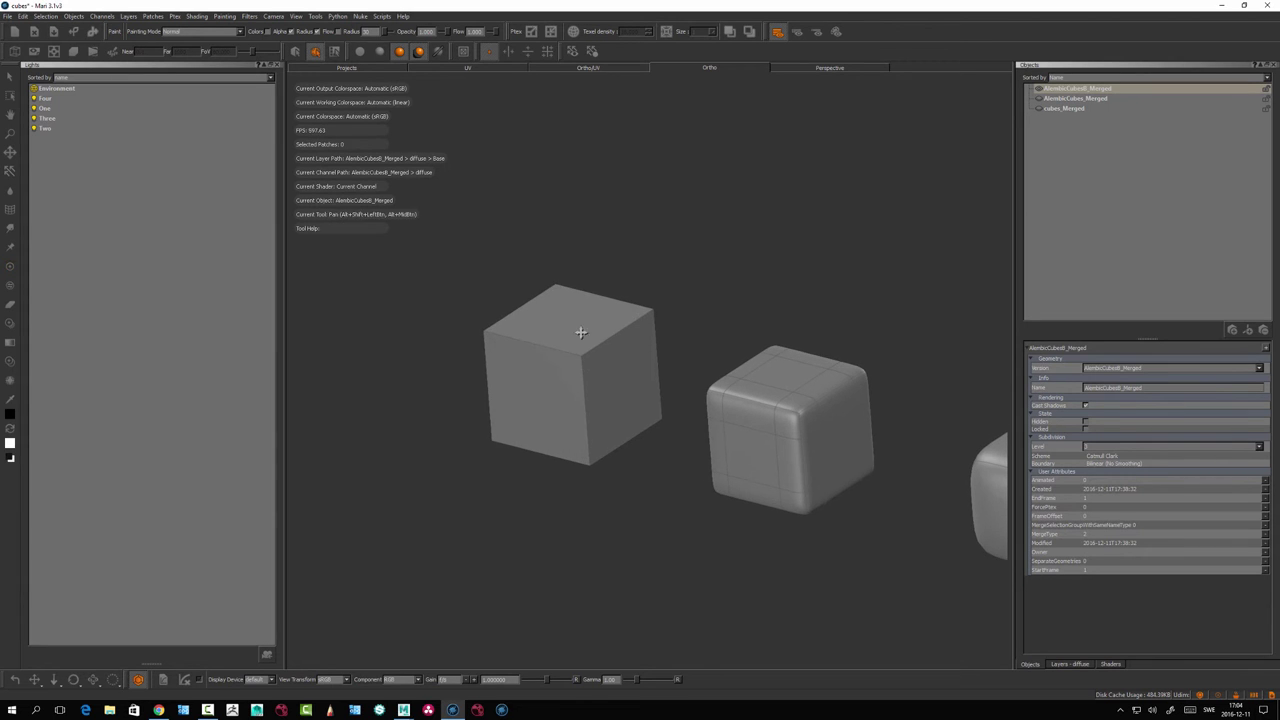
{"action": "mouse_move", "coordinate": [583, 334]}
{"action": "right_mouse_down", "text": "alt"}
{"action": "mouse_move", "coordinate": [560, 345]}
{"action": "mouse_move", "coordinate": [560, 366]}
{"action": "mouse_move", "coordinate": [587, 376]}
{"action": "right_mouse_up", "text": "alt"}
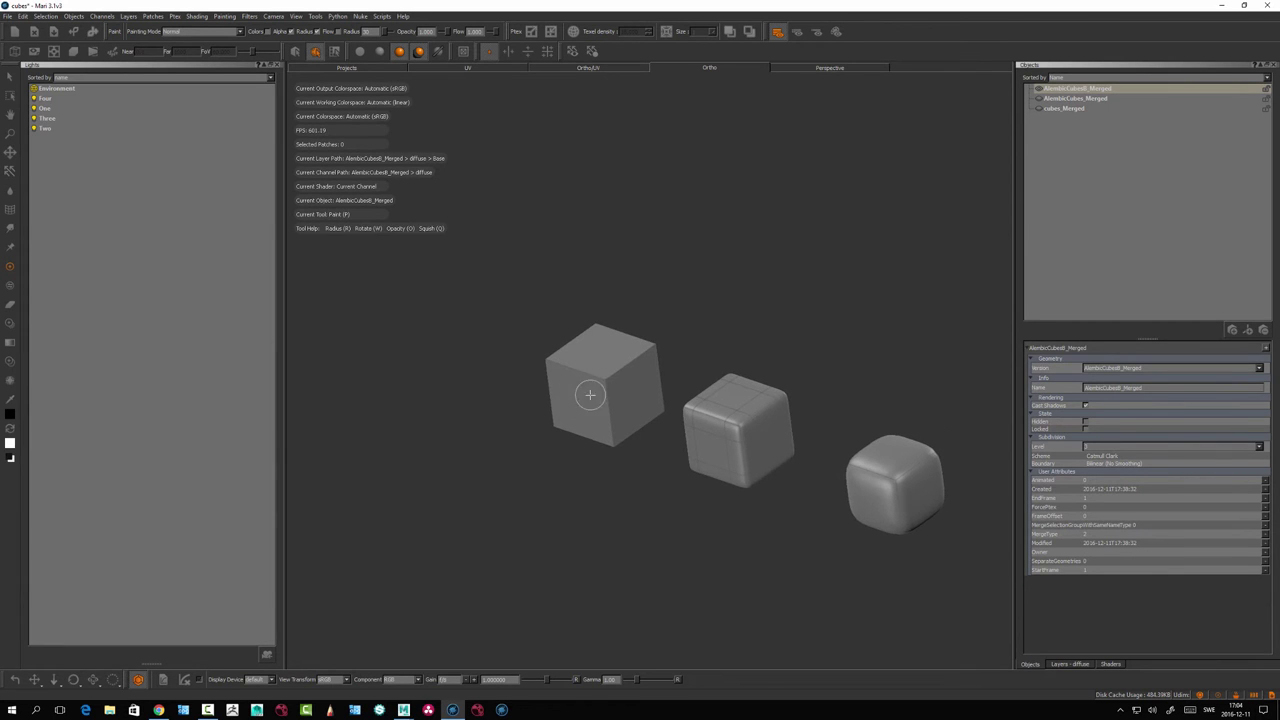
{"action": "mouse_move", "coordinate": [590, 394]}
{"action": "left_mouse_down", "text": "alt"}
{"action": "mouse_move", "coordinate": [598, 276]}
{"action": "mouse_move", "coordinate": [546, 274]}
{"action": "mouse_move", "coordinate": [586, 320]}
{"action": "mouse_move", "coordinate": [619, 312]}
{"action": "mouse_move", "coordinate": [595, 355]}
{"action": "mouse_move", "coordinate": [575, 353]}
{"action": "mouse_move", "coordinate": [608, 380]}
{"action": "left_mouse_up", "text": "alt"}
{"action": "middle_click_drag", "start_coordinate": [586, 353], "coordinate": [587, 348], "text": "alt"}
{"action": "left_click_drag", "start_coordinate": [586, 348], "coordinate": [596, 388], "text": "alt+shift"}
{"action": "scroll", "coordinate": [586, 320], "scroll_direction": "up", "scroll_amount": 5}
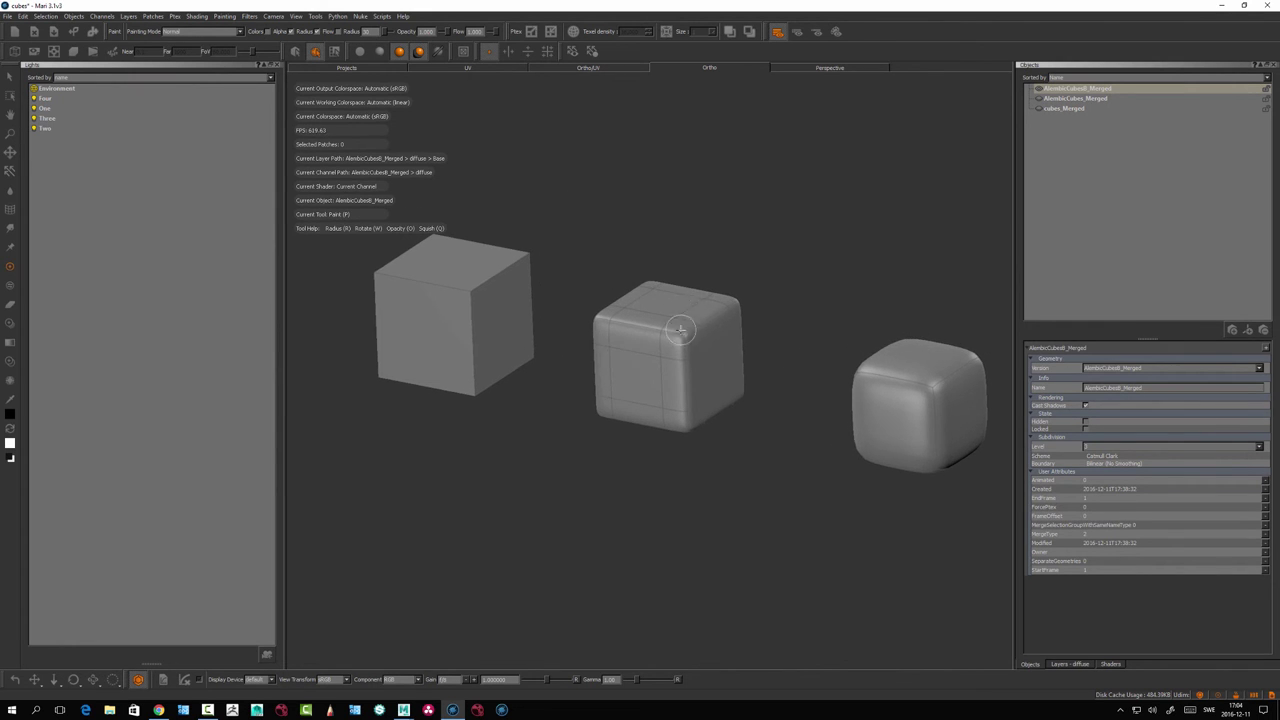
{"action": "mouse_move", "coordinate": [679, 342]}
{"action": "left_mouse_down", "text": "alt"}
{"action": "mouse_move", "coordinate": [678, 325]}
{"action": "mouse_move", "coordinate": [686, 340]}
{"action": "mouse_move", "coordinate": [668, 350]}
{"action": "left_mouse_up", "text": "alt"}
{"action": "scroll", "coordinate": [600, 286], "scroll_direction": "down", "scroll_amount": 3}
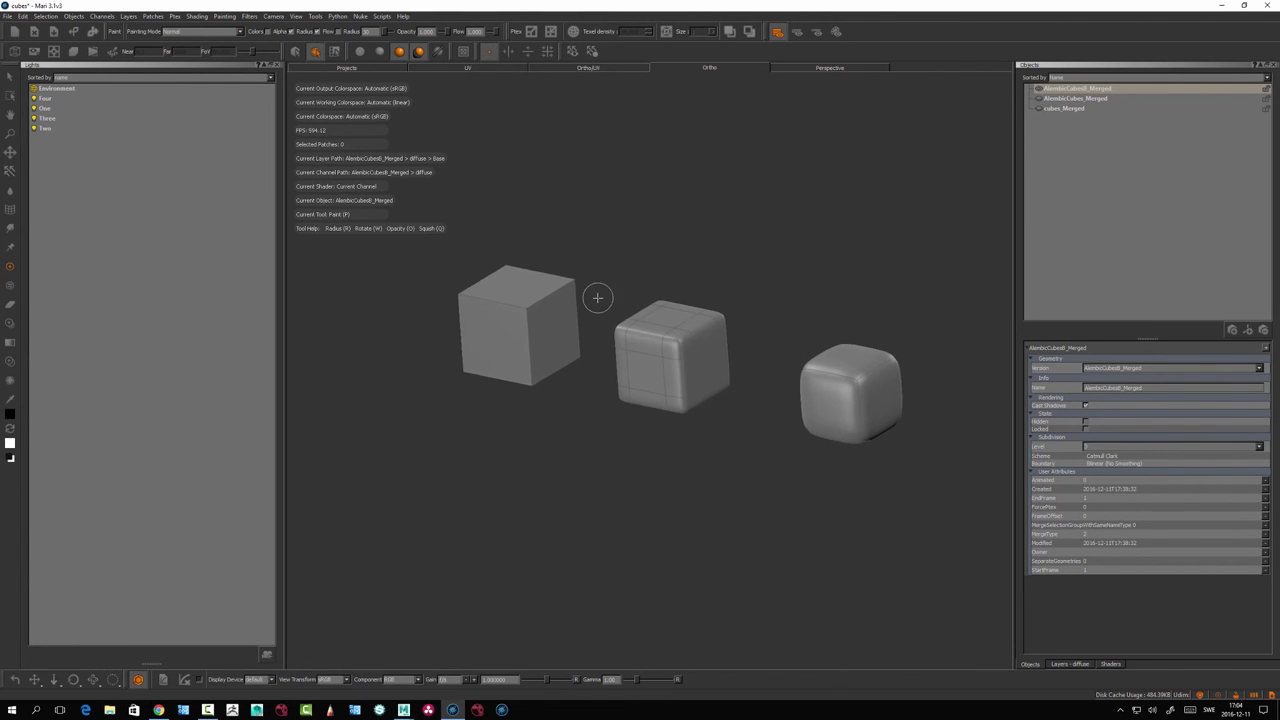
{"action": "mouse_move", "coordinate": [594, 306]}
{"action": "left_mouse_down", "text": "alt"}
{"action": "mouse_move", "coordinate": [586, 357]}
{"action": "mouse_move", "coordinate": [600, 343]}
{"action": "left_mouse_up", "text": "alt"}
Show the UV view and examine the UV layout of AlembicCubesB_Merged in tile 1001.
{"action": "left_click", "coordinate": [468, 68]}
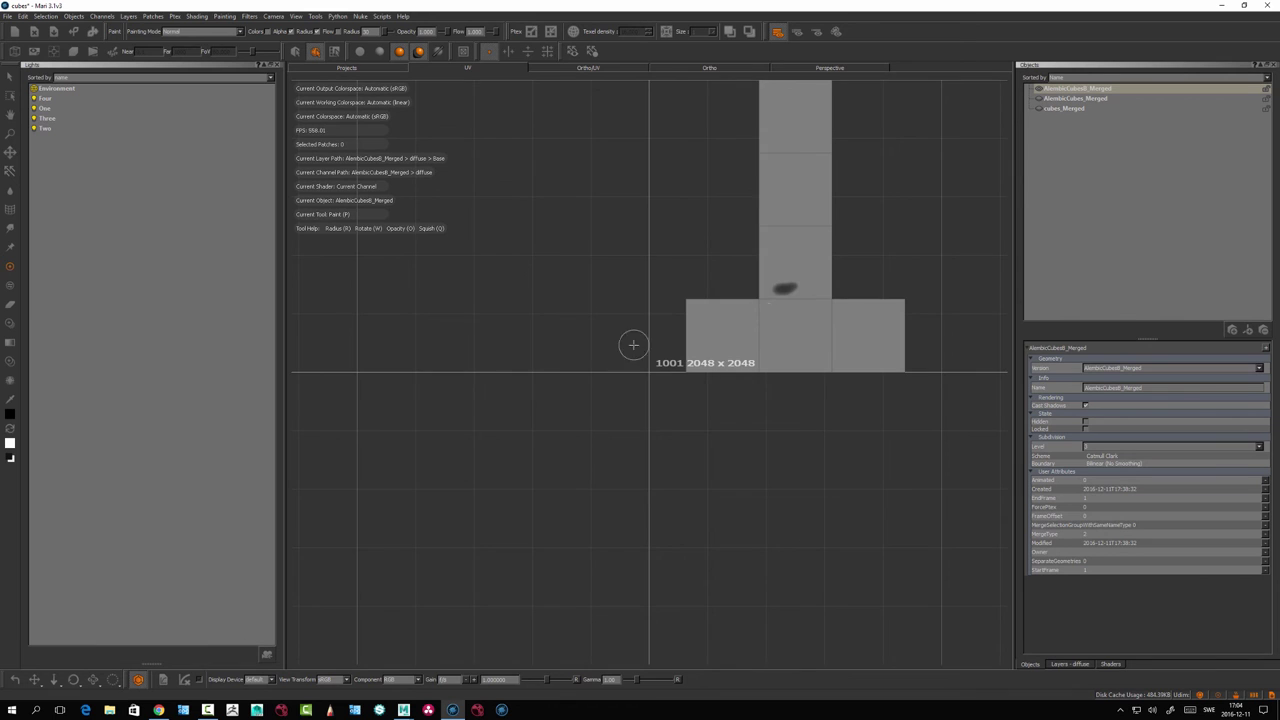
{"action": "middle_click_drag", "start_coordinate": [775, 237], "coordinate": [709, 357], "text": "alt"}
{"action": "scroll", "coordinate": [710, 376], "scroll_direction": "up", "scroll_amount": 1}
{"action": "right_click_drag", "start_coordinate": [695, 374], "coordinate": [695, 381], "text": "alt"}
{"action": "middle_click_drag", "start_coordinate": [697, 391], "coordinate": [700, 389], "text": "alt"}
{"action": "right_click_drag", "start_coordinate": [706, 383], "coordinate": [704, 384], "text": "alt"}
{"action": "middle_click_drag", "start_coordinate": [710, 399], "coordinate": [715, 394], "text": "alt"}
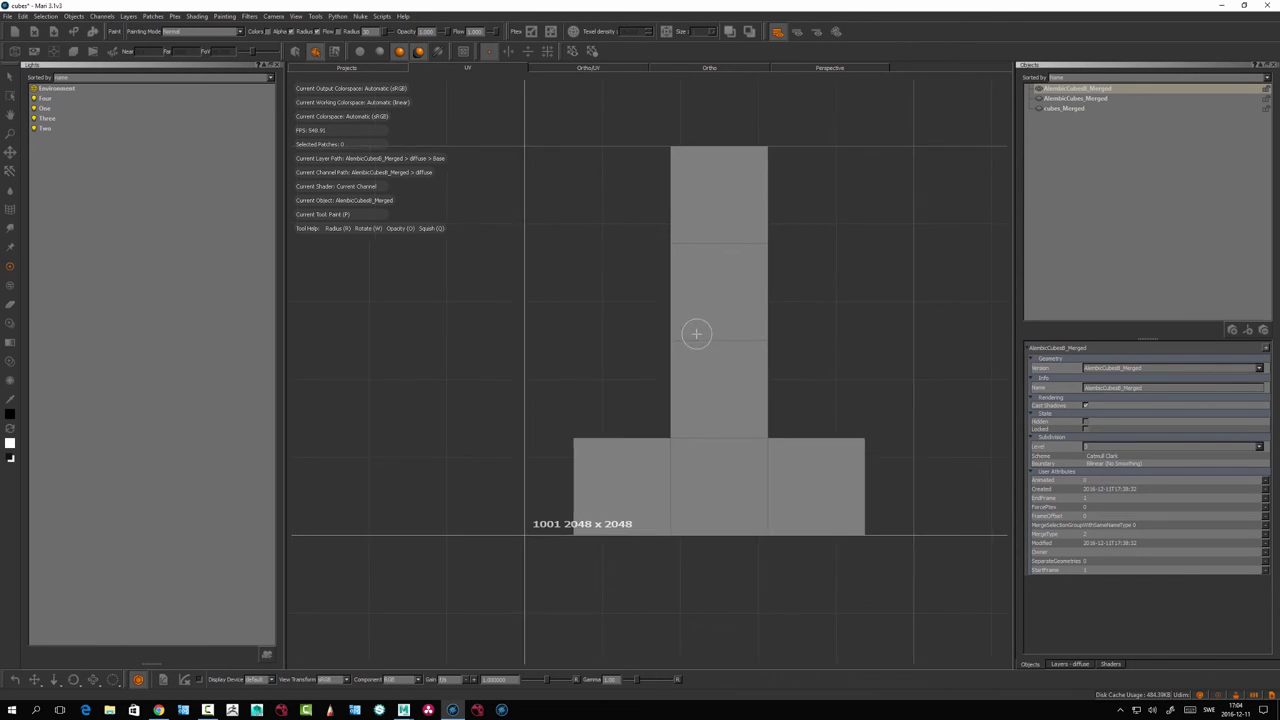
{"action": "right_click_drag", "start_coordinate": [678, 332], "coordinate": [717, 291], "text": "alt"}
{"action": "middle_click_drag", "start_coordinate": [712, 290], "coordinate": [704, 312], "text": "alt"}
{"action": "right_click_drag", "start_coordinate": [681, 304], "coordinate": [664, 300], "text": "alt"}
{"action": "middle_click_drag", "start_coordinate": [688, 319], "coordinate": [686, 320], "text": "alt"}
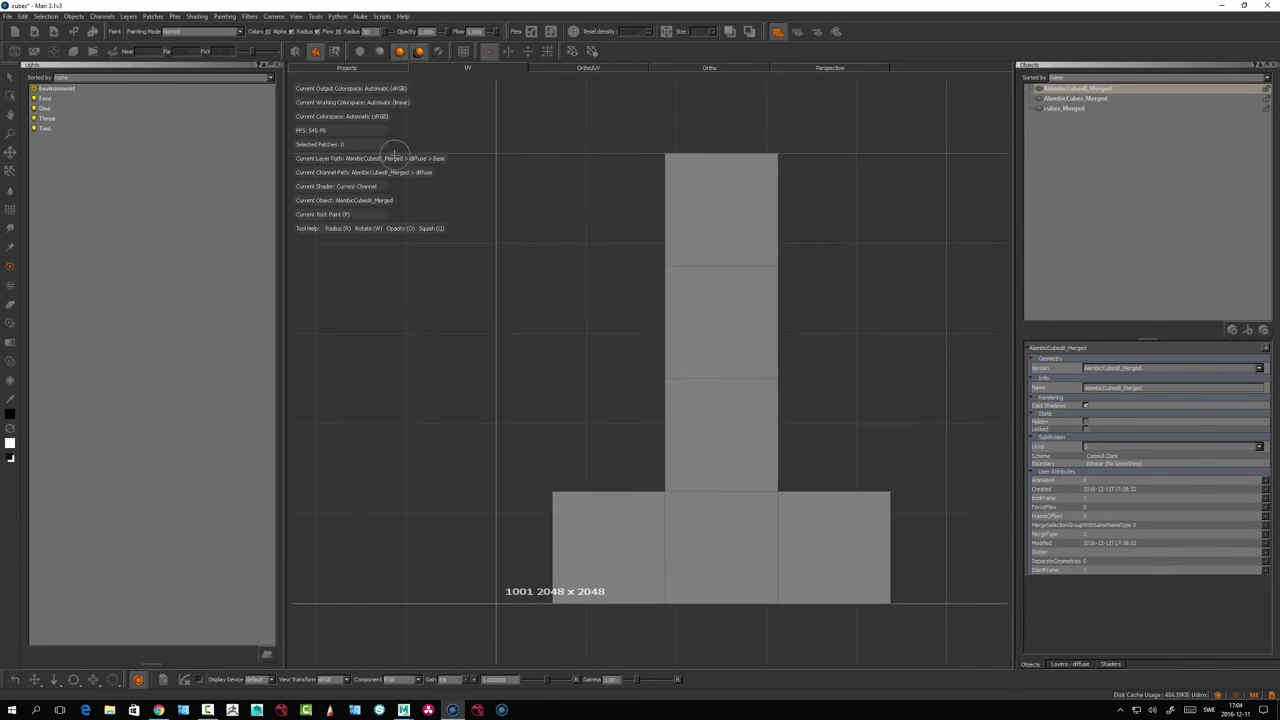
Subdivide AlembicCubesB_Merged again at level 3 with Catmull Clark and boundary interpolation set to Sharp Edges & Smooth Corners.
{"action": "left_click", "coordinate": [74, 16]}
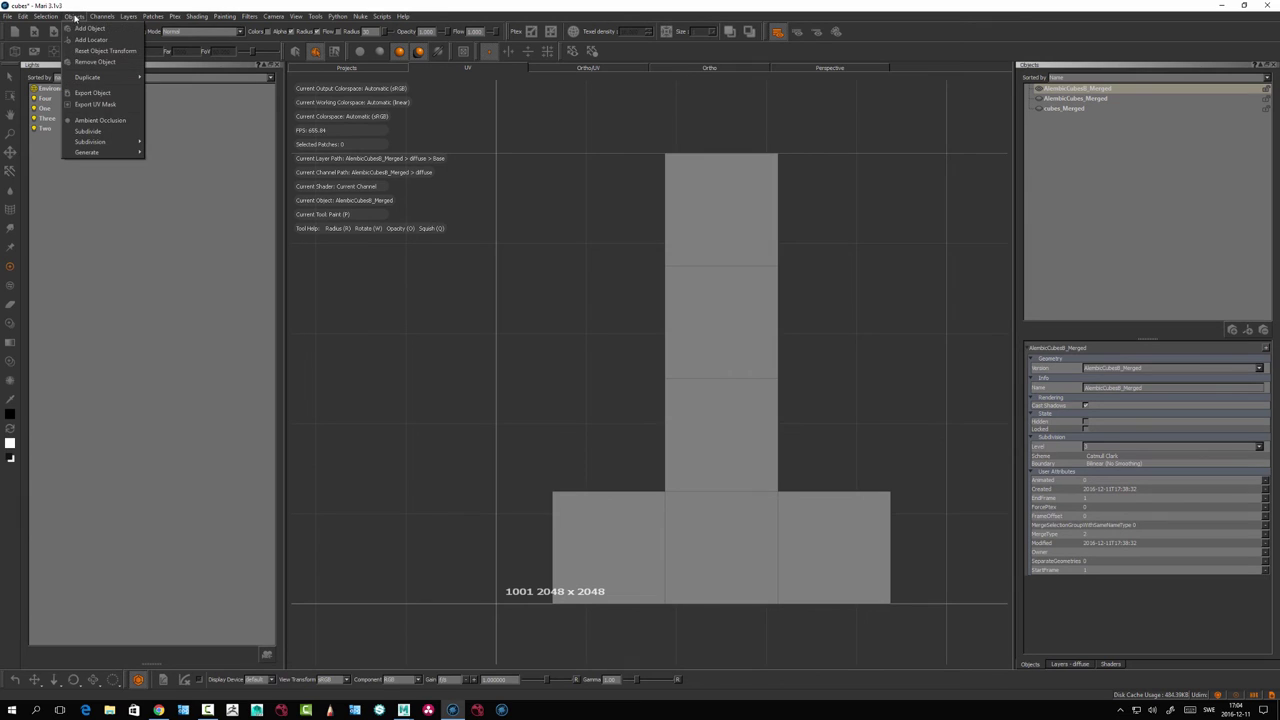
{"action": "left_click", "coordinate": [90, 132]}
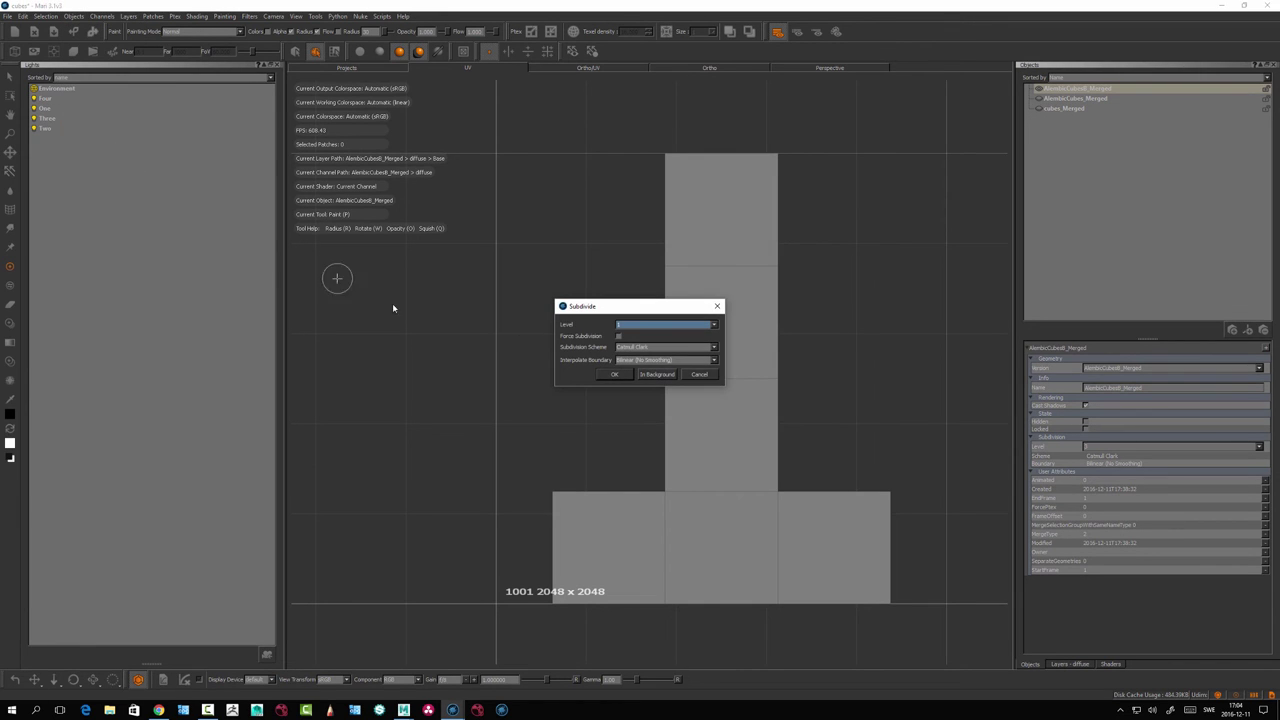
{"action": "left_click", "coordinate": [647, 360]}
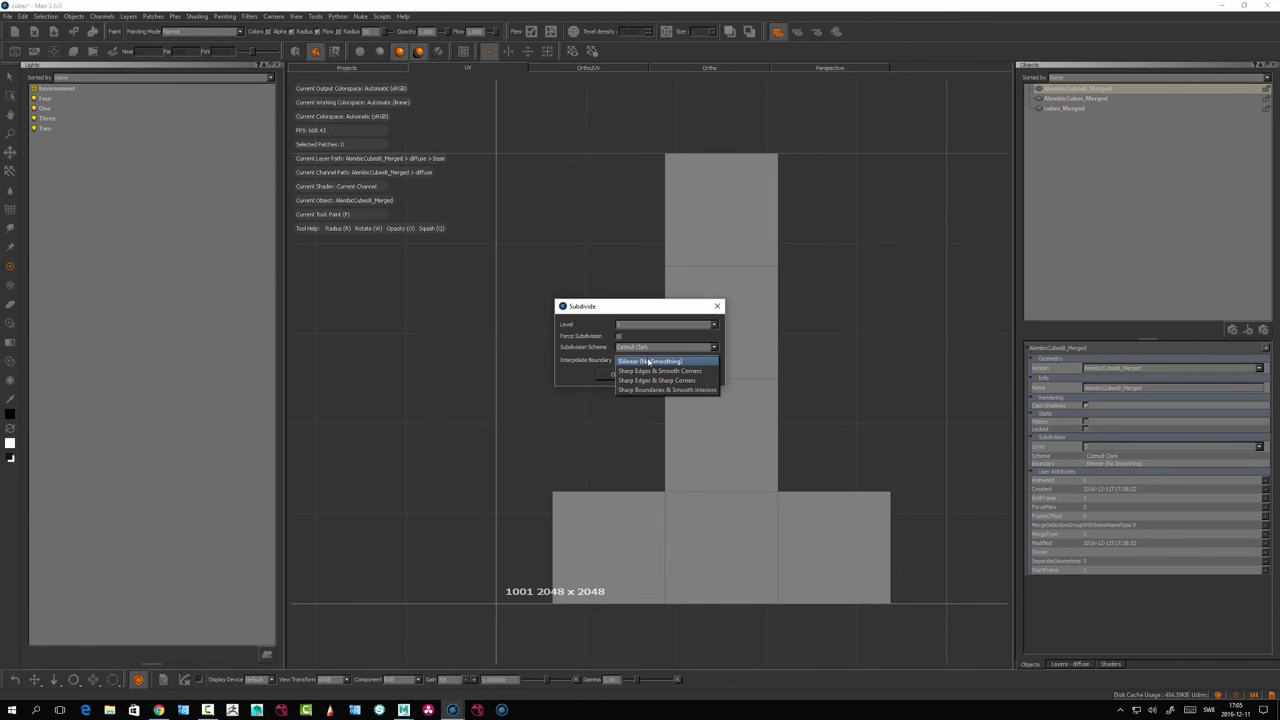
{"action": "left_click", "coordinate": [650, 361]}
{"action": "left_click", "coordinate": [645, 325]}
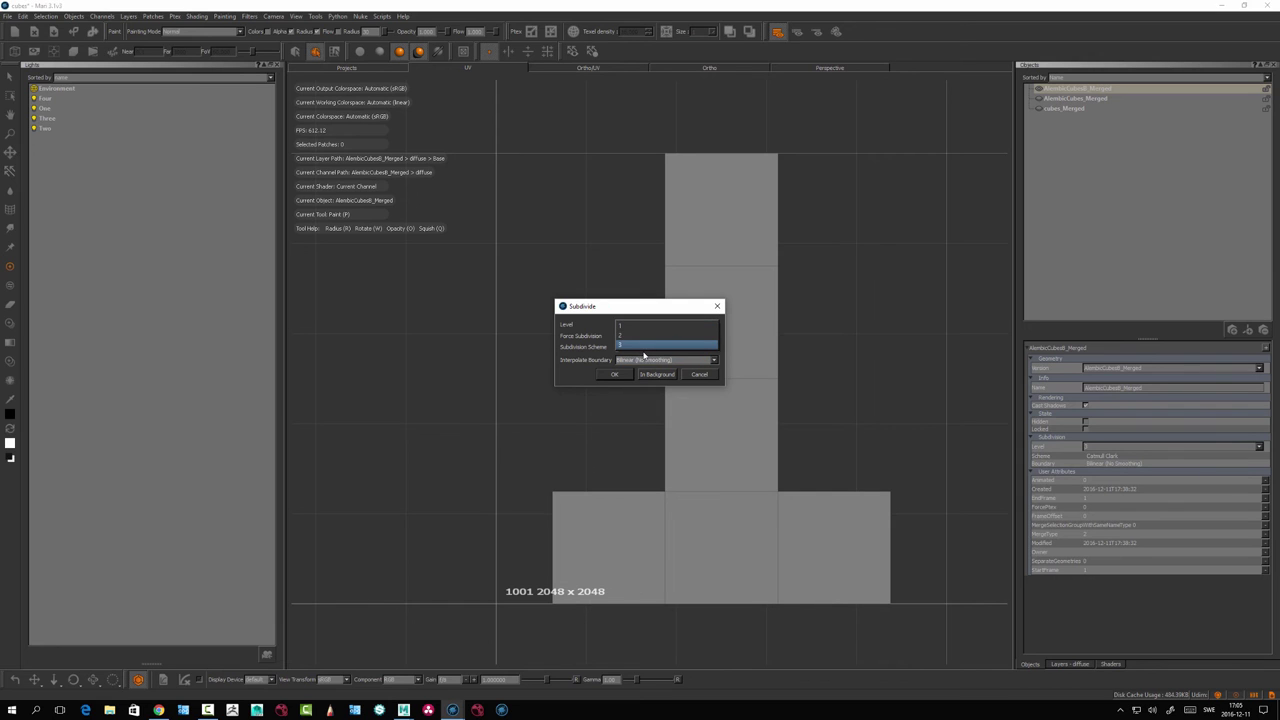
{"action": "left_click", "coordinate": [643, 345]}
{"action": "left_click", "coordinate": [645, 348]}
{"action": "left_click", "coordinate": [646, 347]}
{"action": "left_click", "coordinate": [646, 361]}
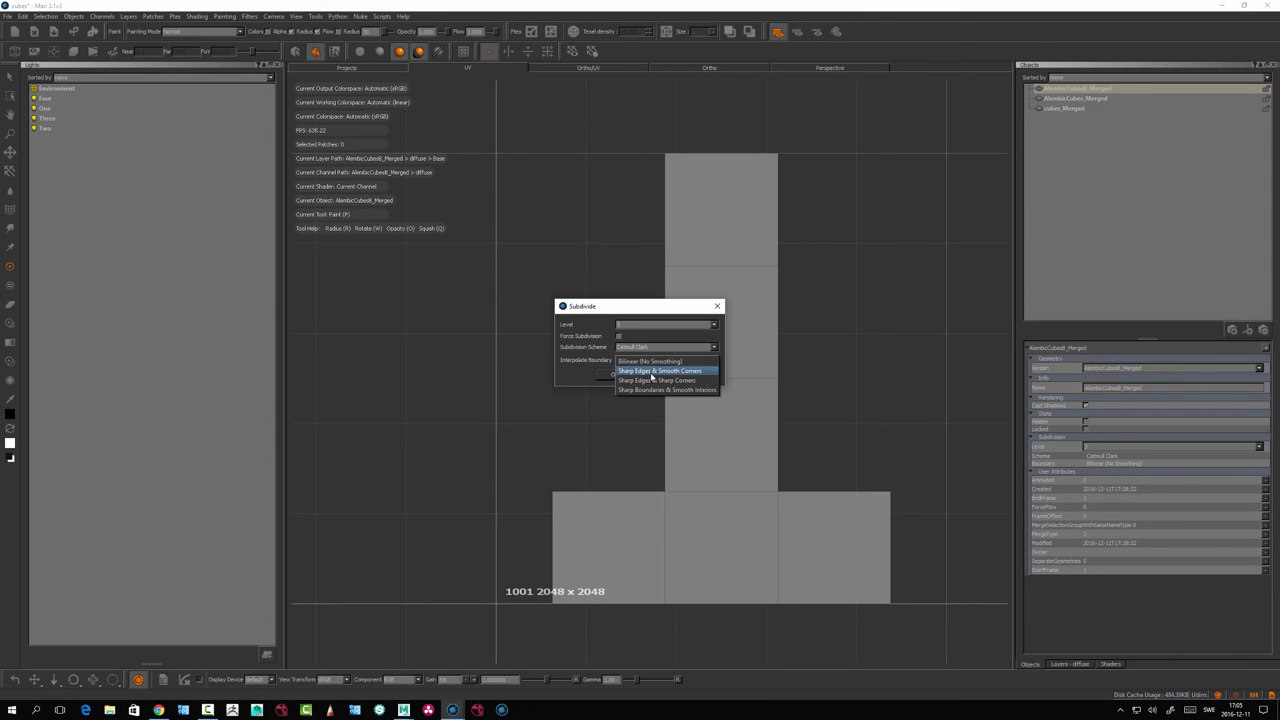
{"action": "left_click", "coordinate": [652, 371]}
{"action": "left_click", "coordinate": [617, 374]}
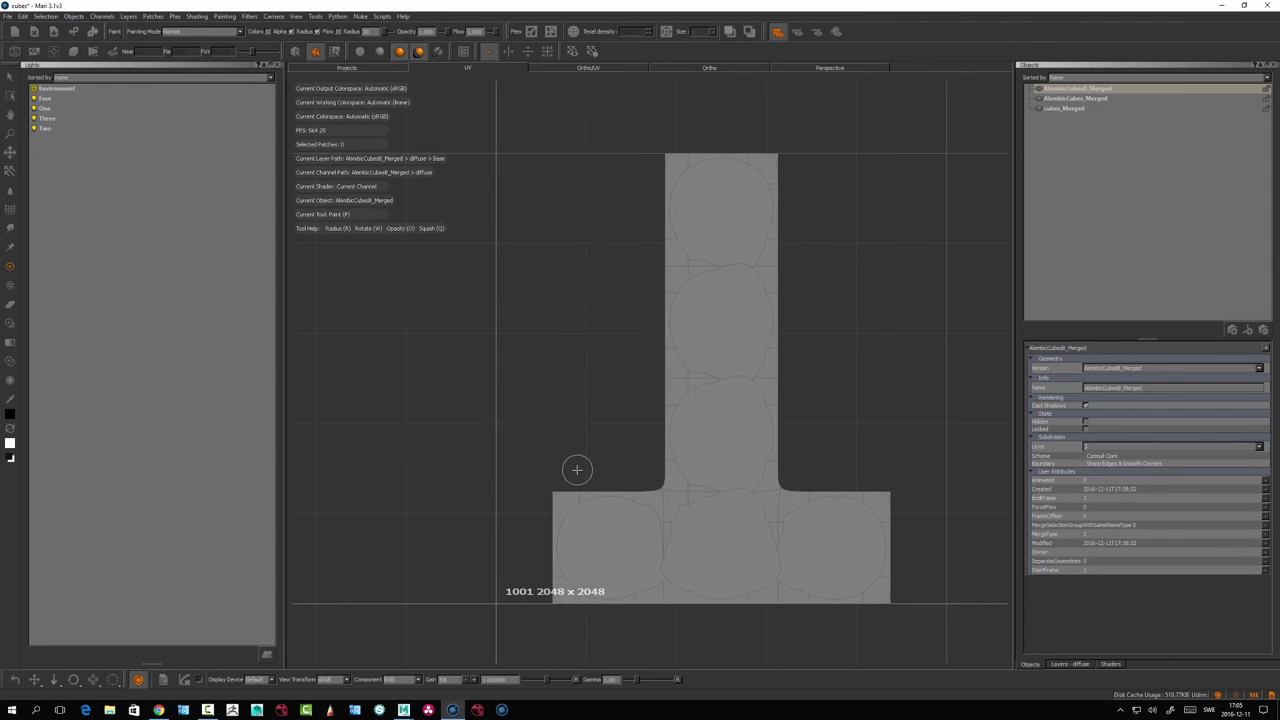
Examine how the new boundary interpolation affects the UV shells and their corners.
{"action": "middle_click_drag", "start_coordinate": [549, 428], "coordinate": [499, 302], "text": "alt"}
{"action": "right_click_drag", "start_coordinate": [512, 301], "coordinate": [556, 354], "text": "alt"}
{"action": "middle_click_drag", "start_coordinate": [556, 354], "coordinate": [557, 437], "text": "alt"}
{"action": "mouse_move", "coordinate": [557, 437]}
{"action": "right_mouse_down", "text": "alt"}
{"action": "mouse_move", "coordinate": [561, 367]}
{"action": "mouse_move", "coordinate": [540, 395]}
{"action": "mouse_move", "coordinate": [531, 386]}
{"action": "mouse_move", "coordinate": [551, 369]}
{"action": "right_mouse_up", "text": "alt"}
{"action": "mouse_move", "coordinate": [545, 355]}
{"action": "middle_mouse_down", "text": "alt"}
{"action": "mouse_move", "coordinate": [546, 391]}
{"action": "mouse_move", "coordinate": [564, 388]}
{"action": "middle_mouse_up", "text": "alt"}
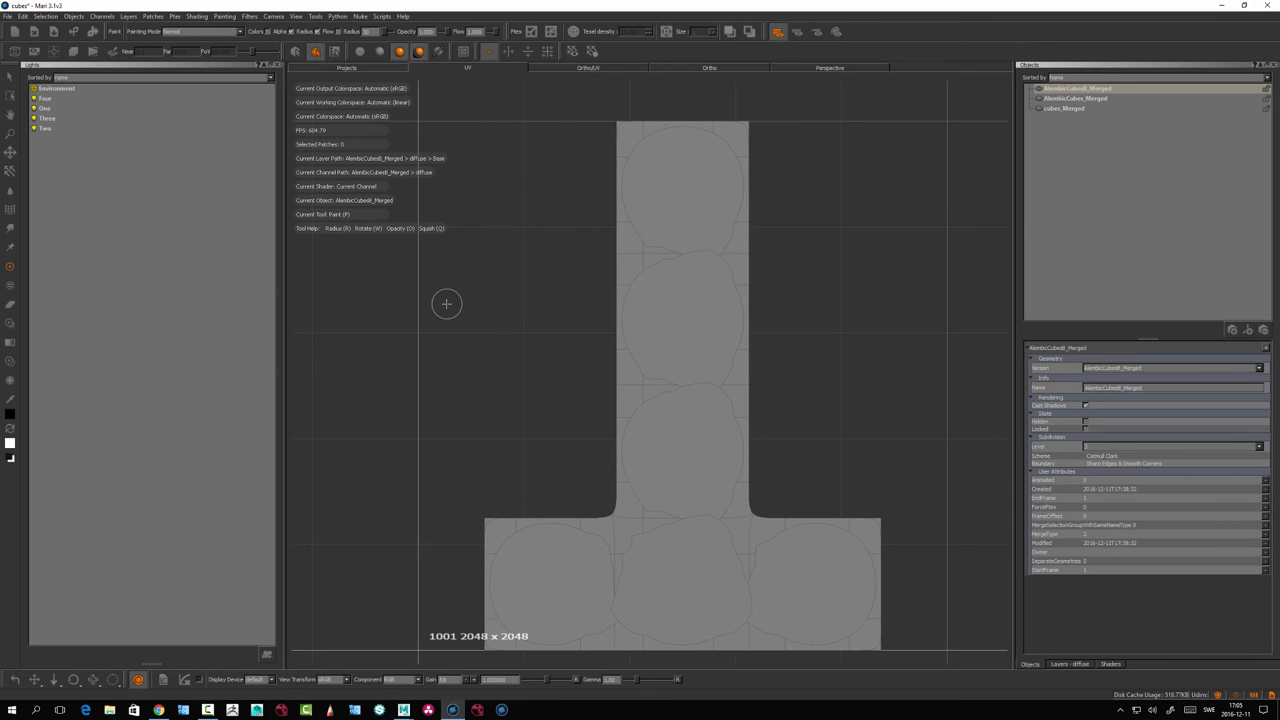
{"action": "right_click_drag", "start_coordinate": [443, 303], "coordinate": [477, 351], "text": "alt"}
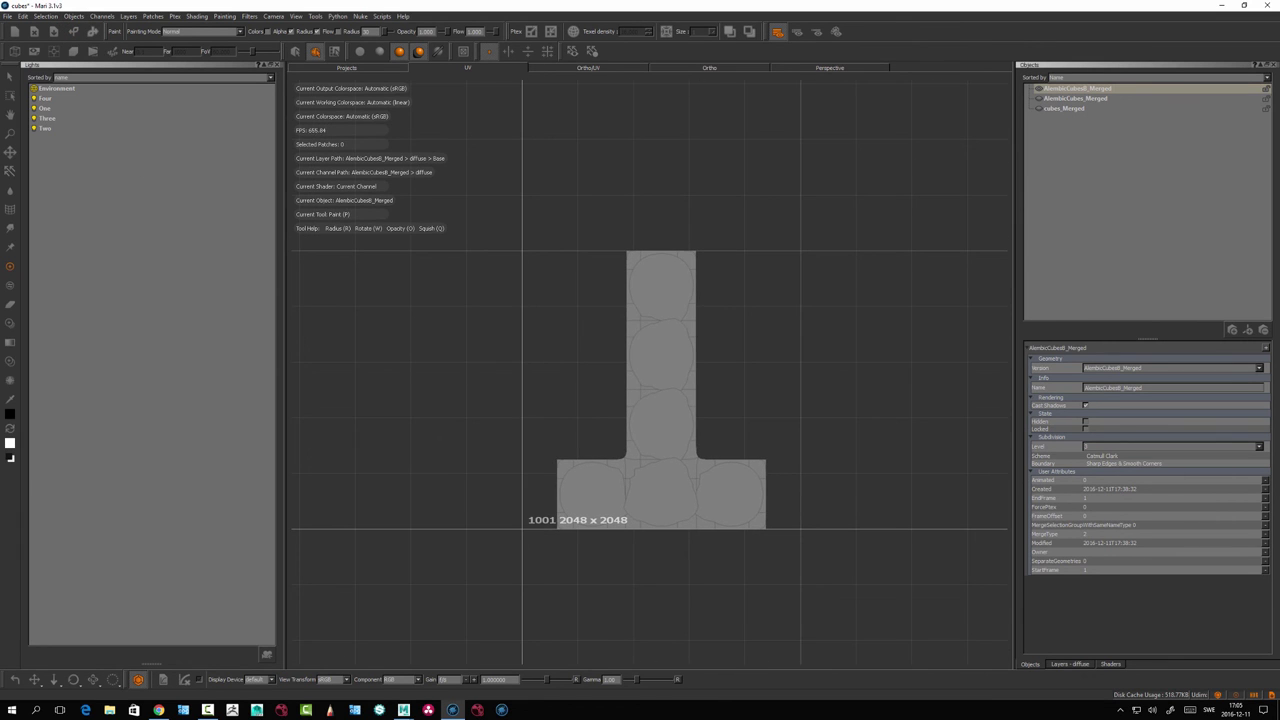
Return to the Ortho view, select all faces of the sharp-edged cube in face selection mode and hide them.
{"action": "left_click", "coordinate": [736, 70]}
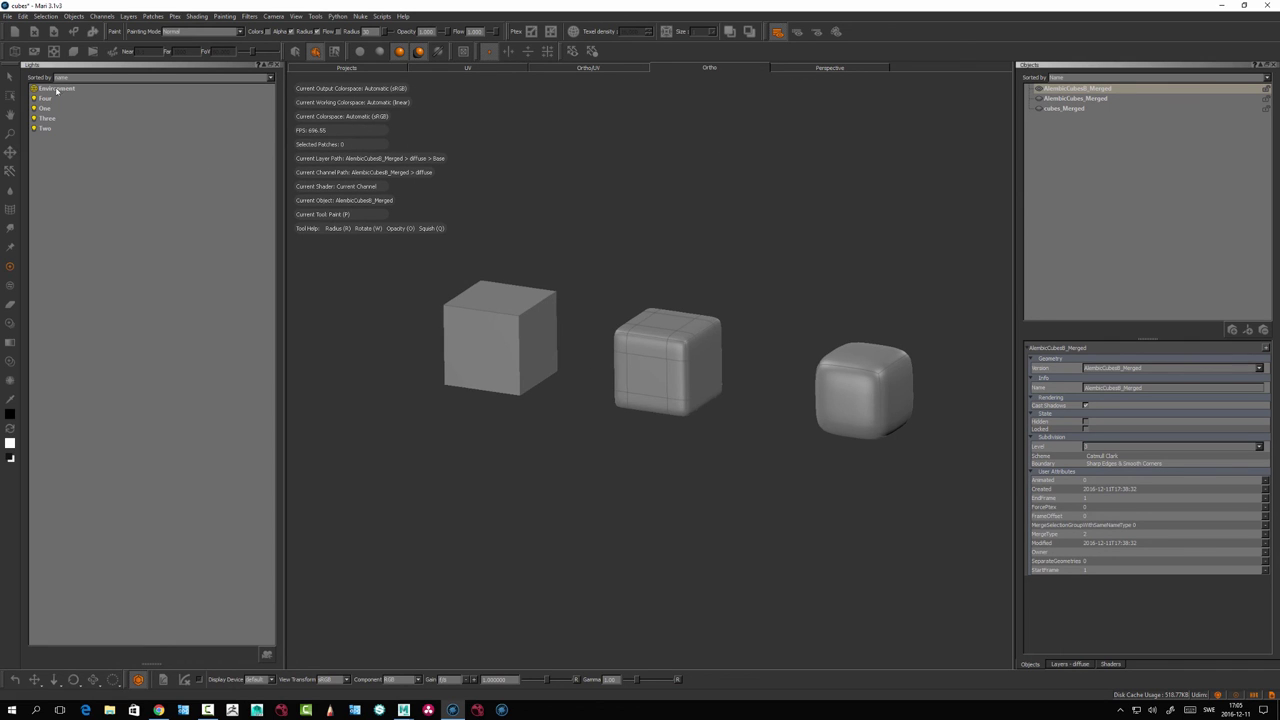
{"action": "left_click", "coordinate": [14, 80]}
{"action": "left_click", "coordinate": [499, 329]}
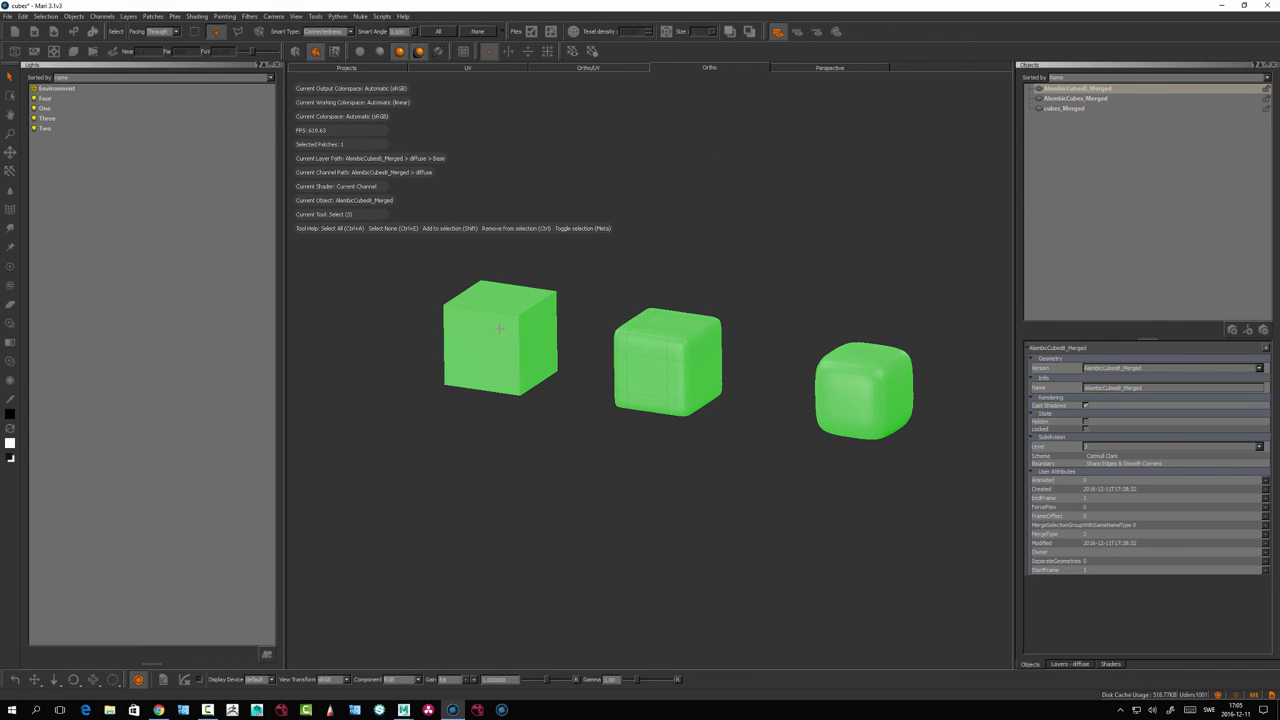
{"action": "left_click", "coordinate": [335, 51]}
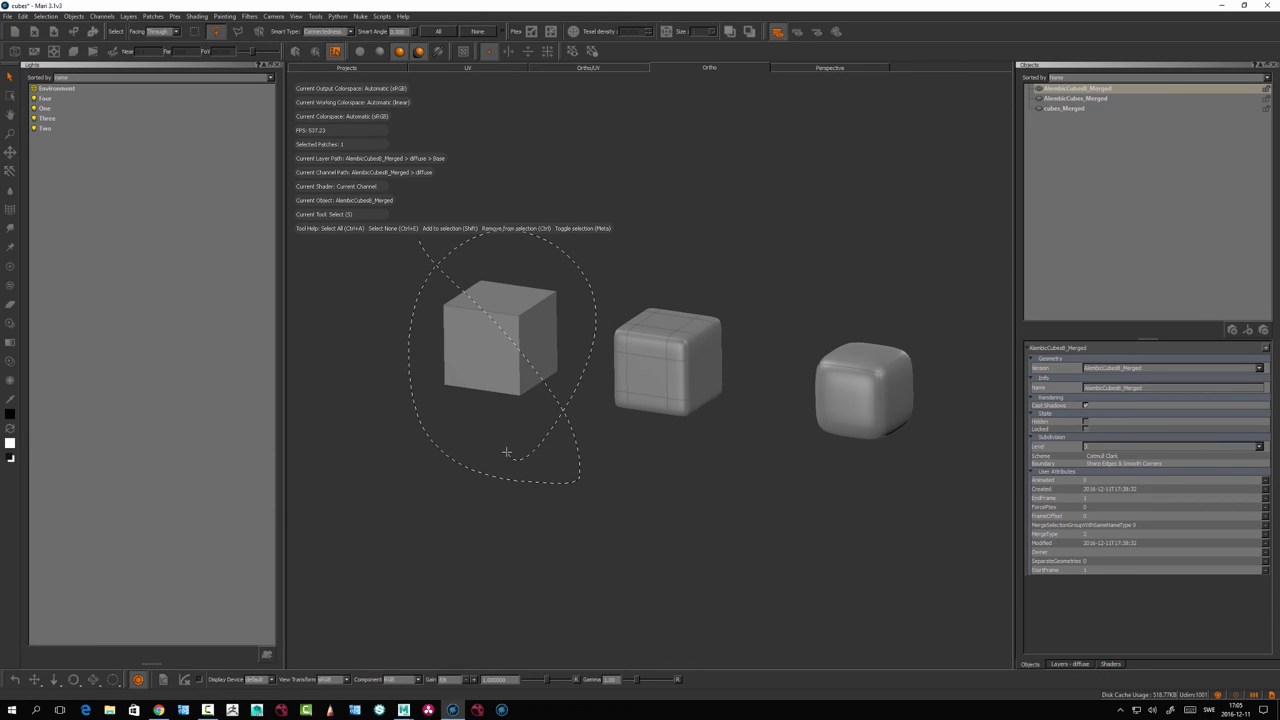
{"action": "left_click_drag", "start_coordinate": [506, 452], "coordinate": [508, 446]}
{"action": "key", "text": "h"}
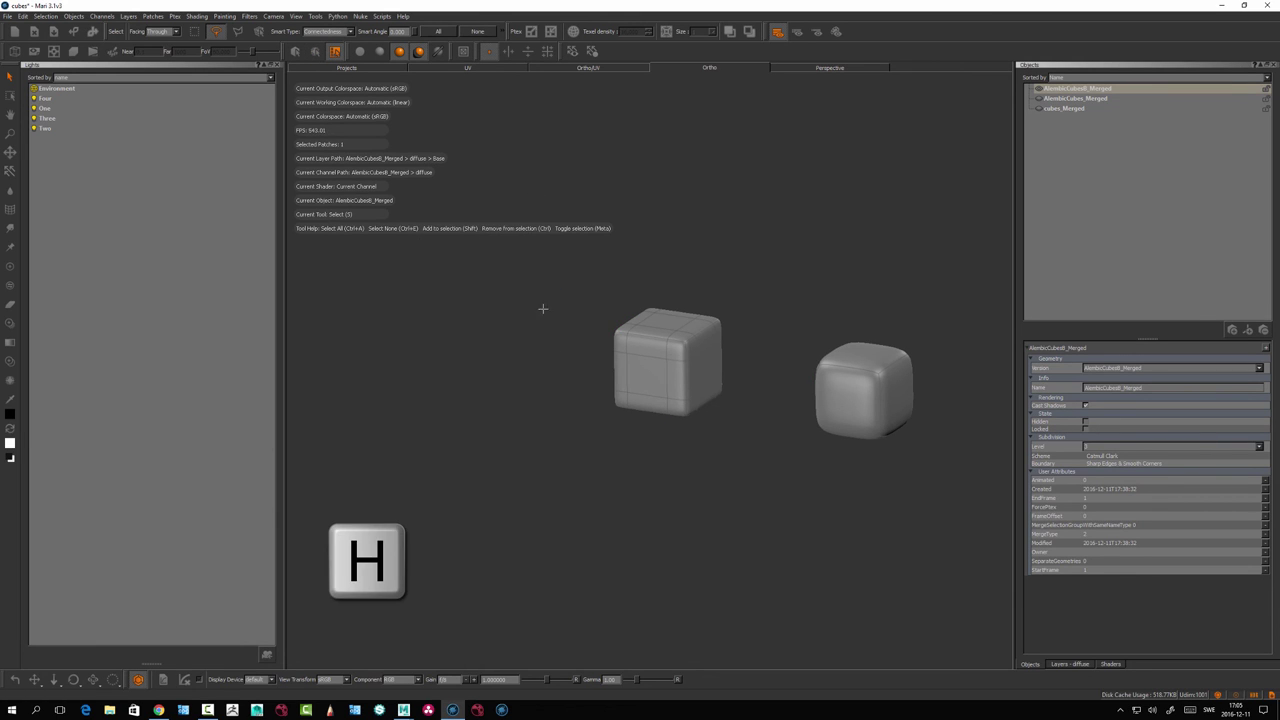
Select all faces of the middle cube with the visible edge lines and hide them.
{"action": "left_click_drag", "start_coordinate": [706, 268], "coordinate": [633, 288]}
{"action": "left_click_drag", "start_coordinate": [722, 278], "coordinate": [704, 266]}
{"action": "key", "text": "h"}
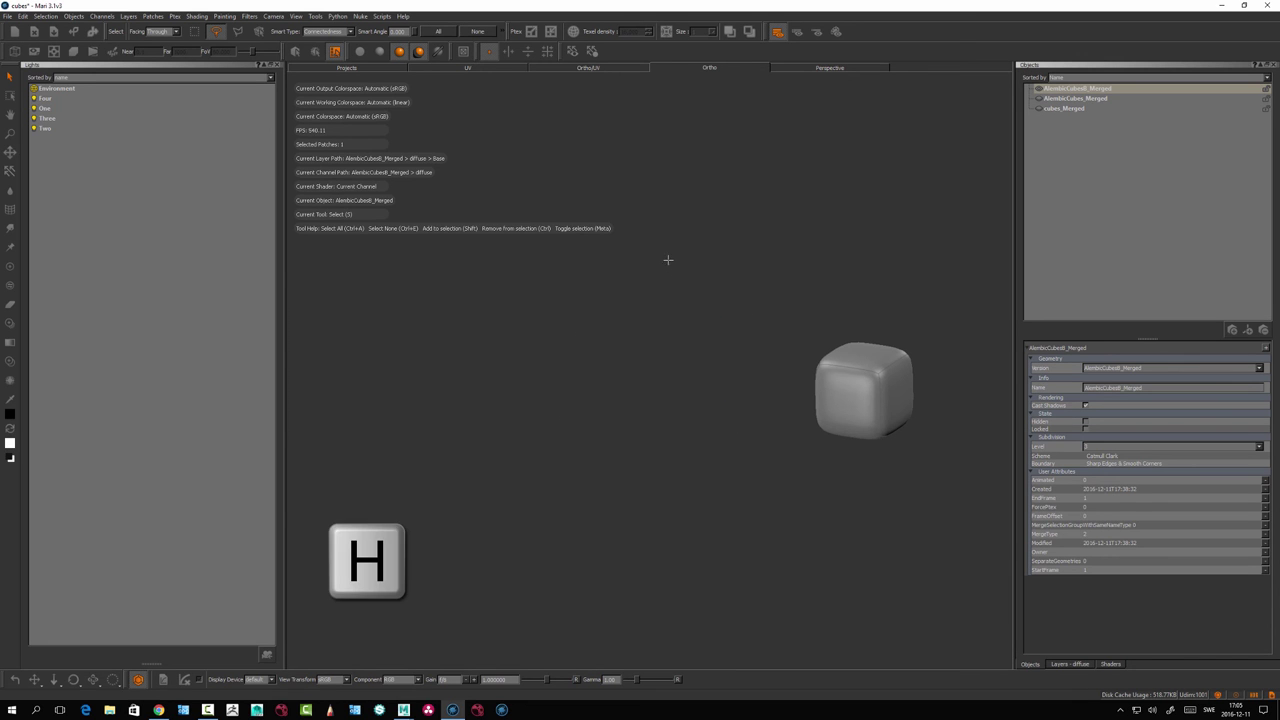
Show the UV view and examine the UV shells of the remaining rounded cube in tile 1001.
{"action": "left_click", "coordinate": [505, 70]}
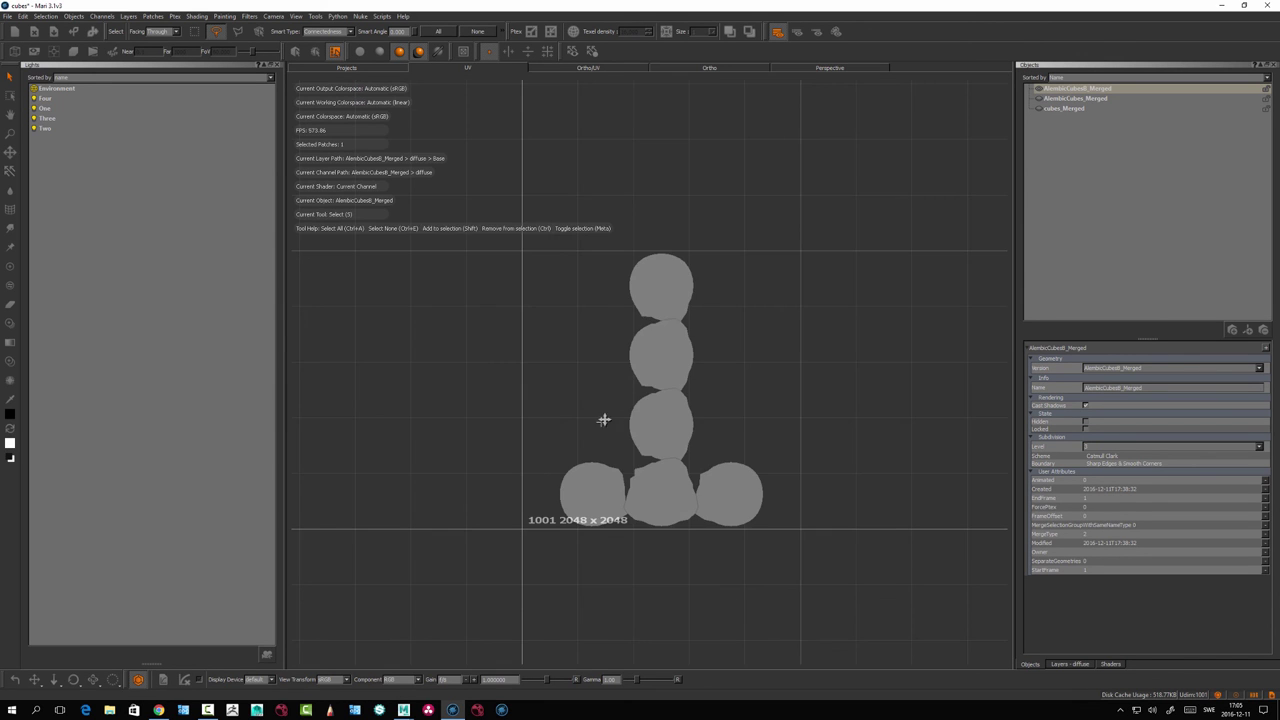
{"action": "right_click_drag", "start_coordinate": [603, 420], "coordinate": [592, 352], "text": "alt"}
{"action": "scroll", "coordinate": [595, 360], "scroll_direction": "down", "scroll_amount": 1}
{"action": "scroll", "coordinate": [615, 372], "scroll_direction": "up", "scroll_amount": 3}
{"action": "scroll", "coordinate": [611, 390], "scroll_direction": "down", "scroll_amount": 2}
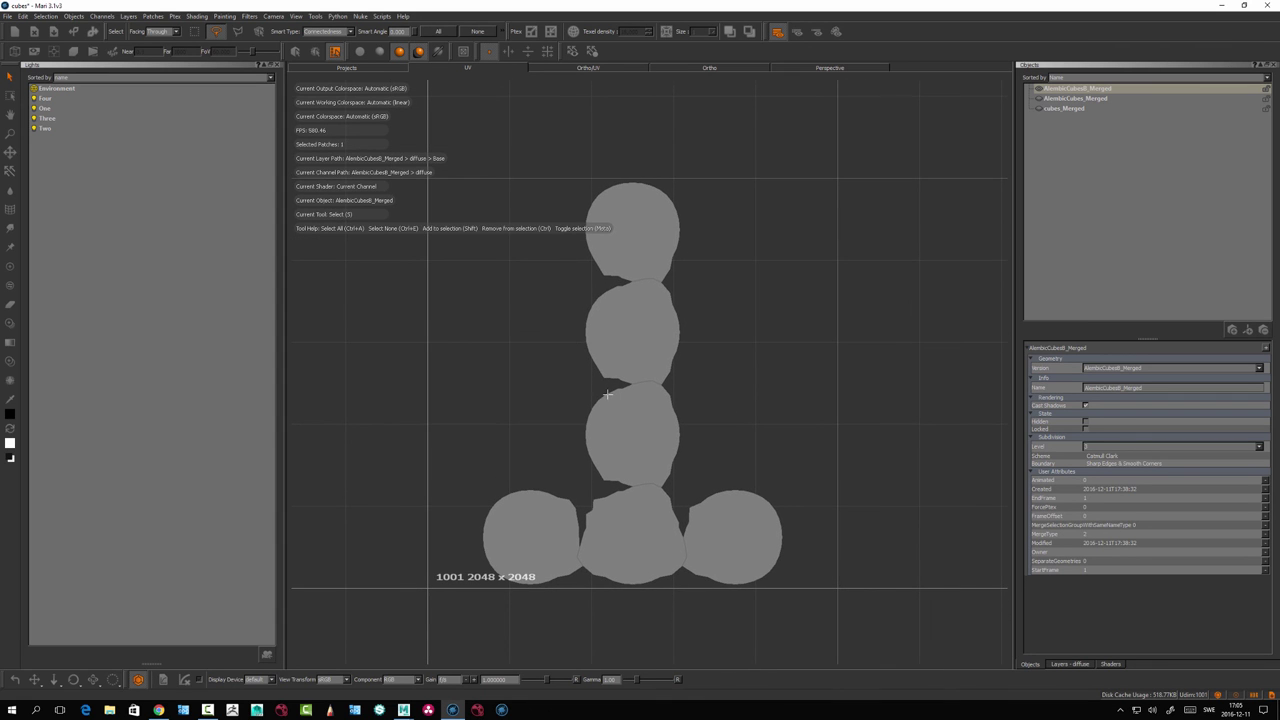
{"action": "middle_click_drag", "start_coordinate": [570, 278], "coordinate": [571, 288], "text": "alt"}
{"action": "right_click_drag", "start_coordinate": [571, 288], "coordinate": [588, 264], "text": "alt"}
Subdivide AlembicCubesB_Merged again with Catmull Clark and boundary interpolation set to Sharp Edges & Sharp Corners.
{"action": "left_click", "coordinate": [76, 18]}
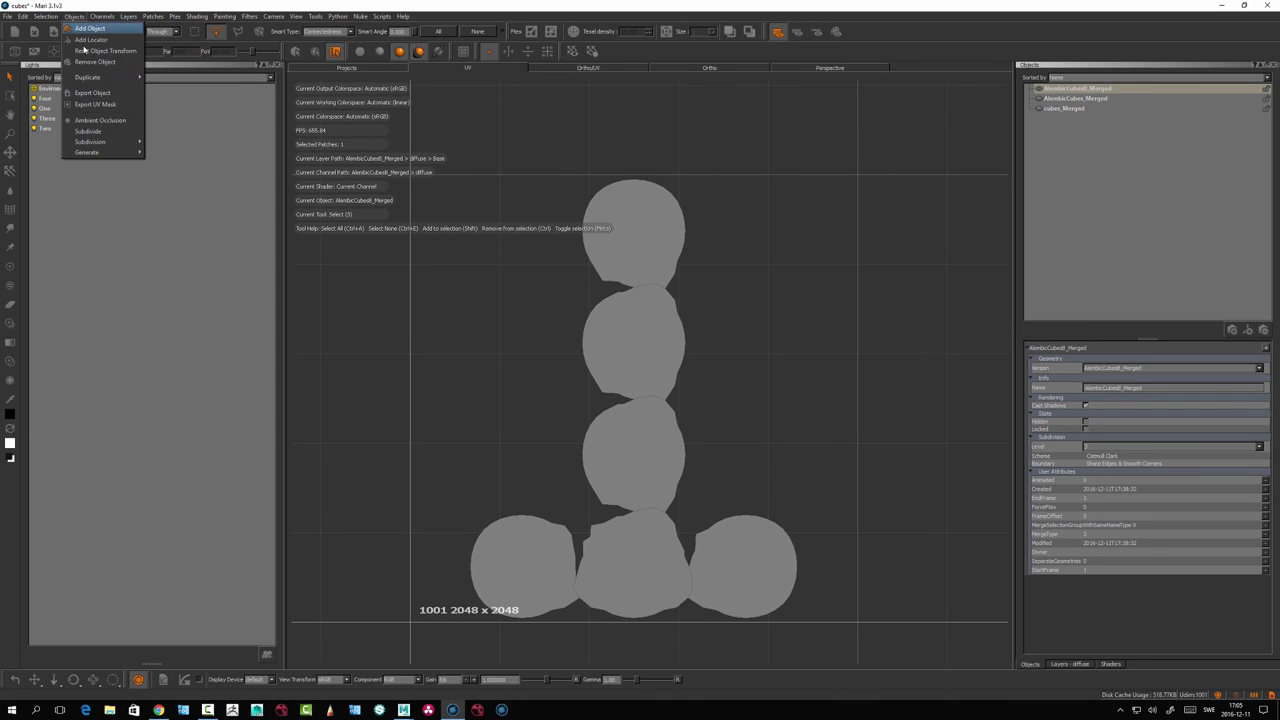
{"action": "left_click", "coordinate": [95, 135]}
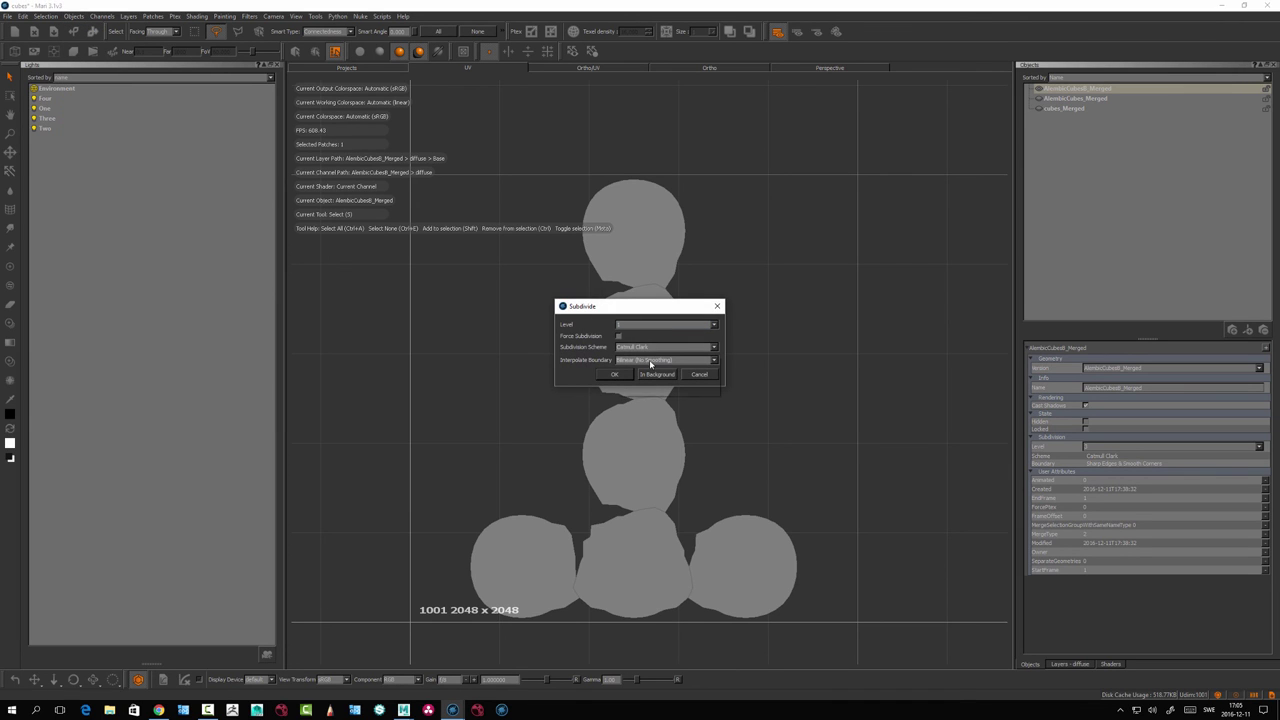
{"action": "left_click", "coordinate": [647, 349]}
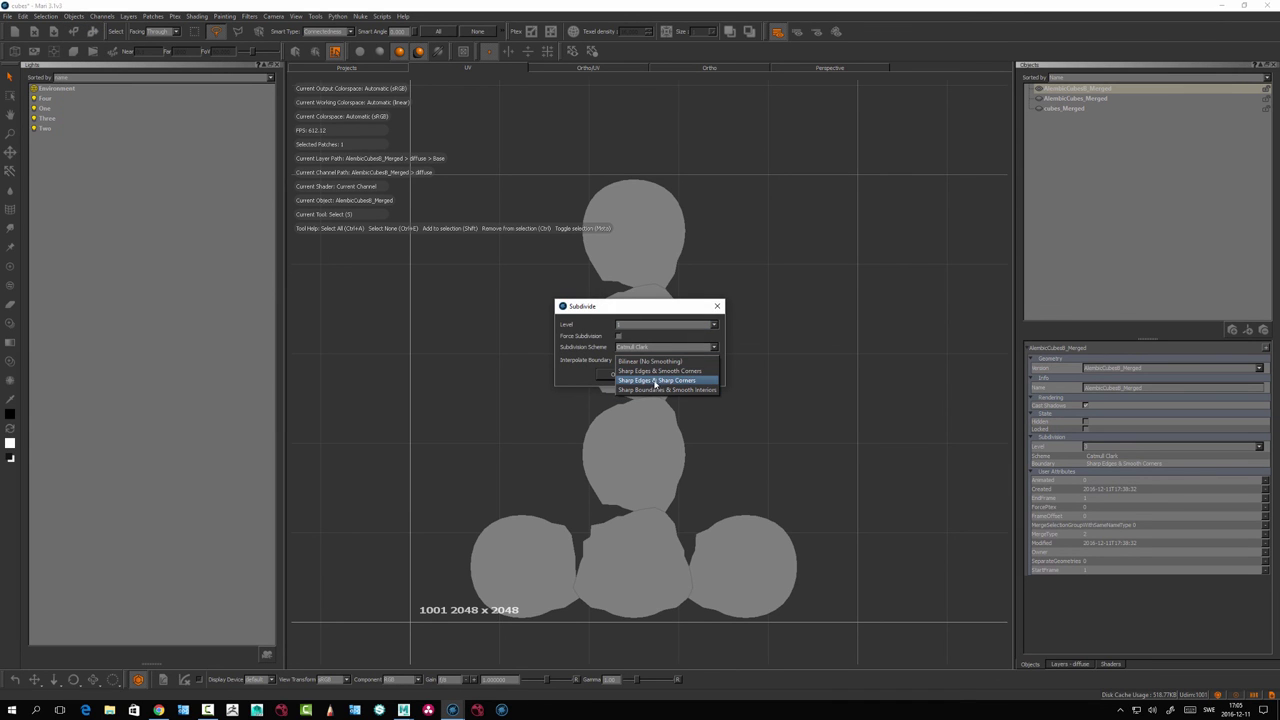
{"action": "left_click", "coordinate": [656, 381]}
{"action": "left_click", "coordinate": [616, 374]}
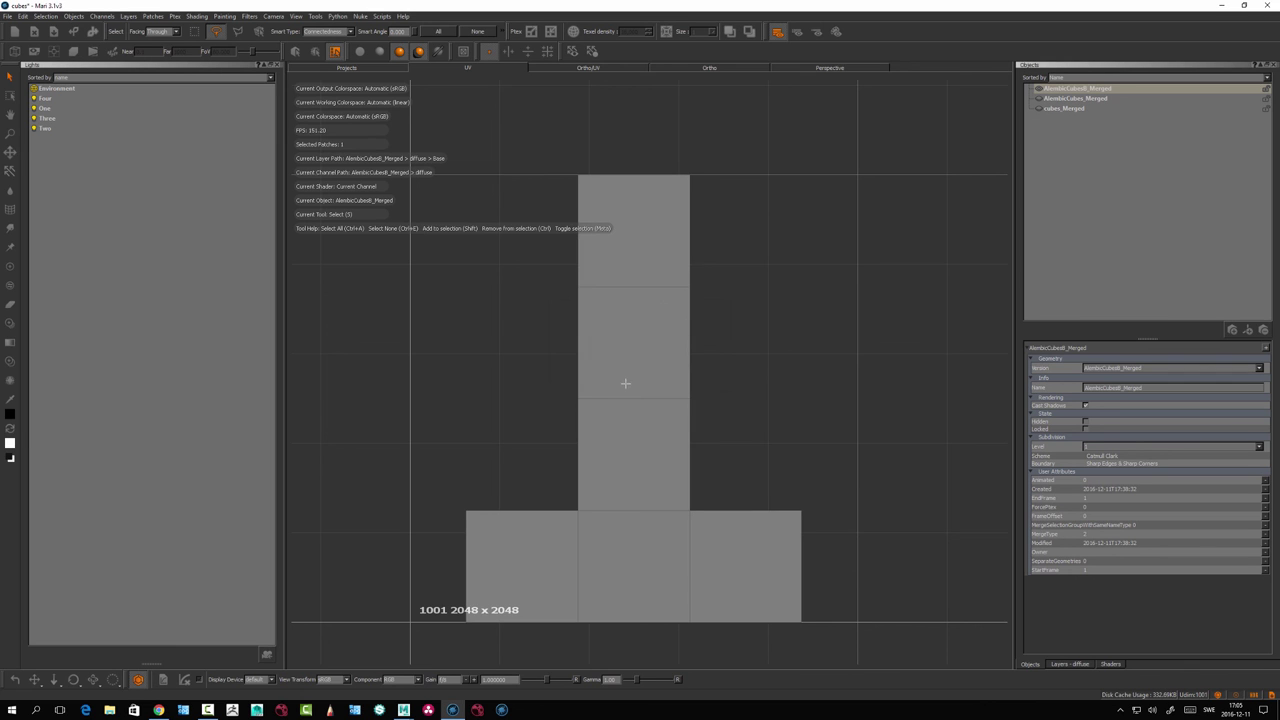
Examine the shape of the rounded cube's UV shell edges and corners under the sharp-corner boundary interpolation.
{"action": "scroll", "coordinate": [602, 330], "scroll_direction": "down", "scroll_amount": 2}
{"action": "middle_click_drag", "start_coordinate": [569, 334], "coordinate": [557, 317], "text": "alt"}
{"action": "right_click_drag", "start_coordinate": [557, 317], "coordinate": [585, 269], "text": "alt"}
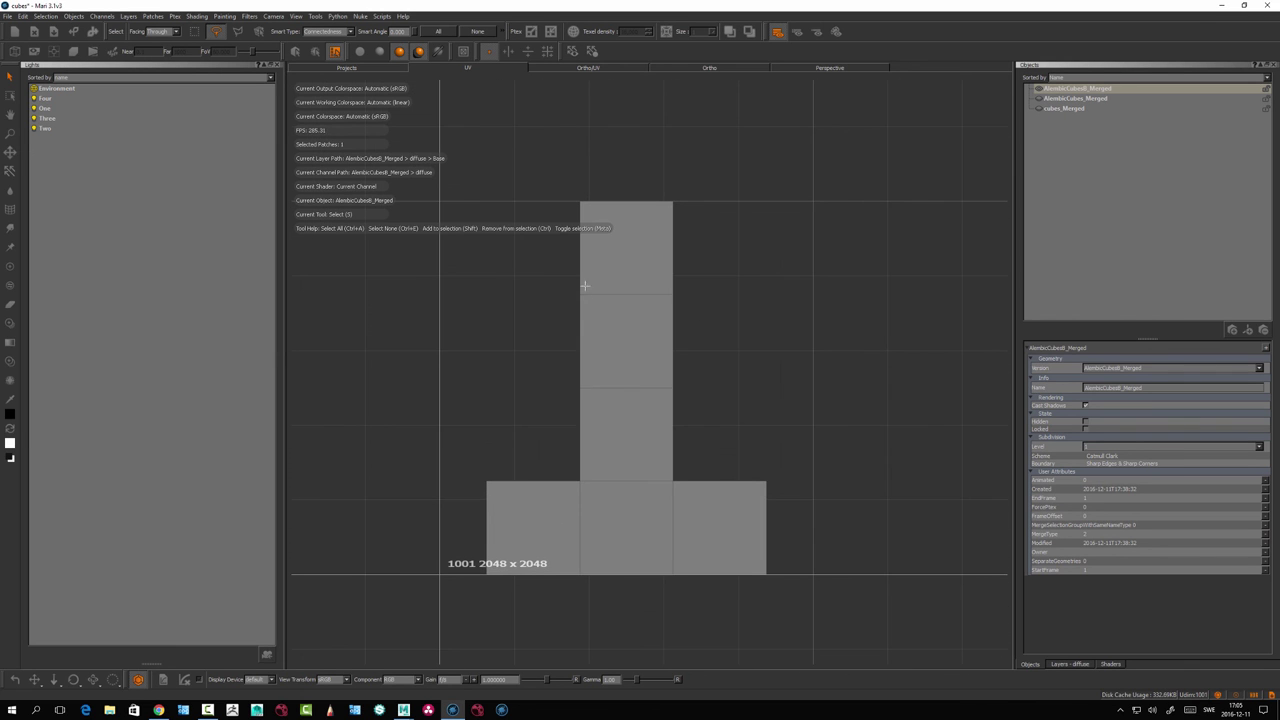
{"action": "middle_click_drag", "start_coordinate": [515, 435], "coordinate": [507, 414], "text": "alt"}
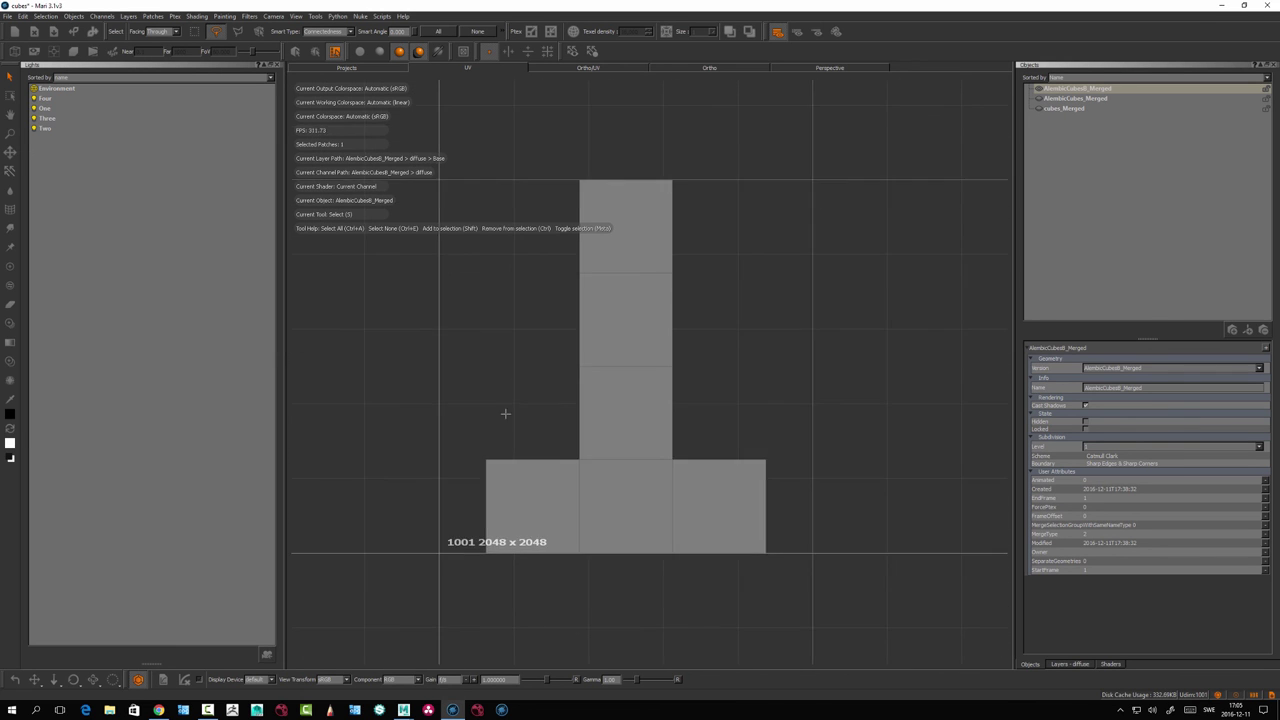
{"action": "right_click_drag", "start_coordinate": [507, 414], "coordinate": [530, 402], "text": "alt"}
{"action": "middle_click_drag", "start_coordinate": [543, 389], "coordinate": [547, 416], "text": "alt"}
{"action": "right_click_drag", "start_coordinate": [541, 408], "coordinate": [511, 352], "text": "alt"}
{"action": "middle_click_drag", "start_coordinate": [545, 395], "coordinate": [549, 429], "text": "alt"}
{"action": "right_click_drag", "start_coordinate": [547, 413], "coordinate": [563, 326], "text": "alt"}
{"action": "middle_click_drag", "start_coordinate": [582, 339], "coordinate": [582, 331], "text": "alt"}
{"action": "right_click_drag", "start_coordinate": [571, 318], "coordinate": [530, 268], "text": "alt"}
{"action": "middle_click_drag", "start_coordinate": [559, 299], "coordinate": [559, 302], "text": "alt"}
{"action": "scroll", "coordinate": [559, 302], "scroll_direction": "up", "scroll_amount": 1}
{"action": "scroll", "coordinate": [554, 297], "scroll_direction": "down", "scroll_amount": 1}
{"action": "scroll", "coordinate": [562, 298], "scroll_direction": "up", "scroll_amount": 1}
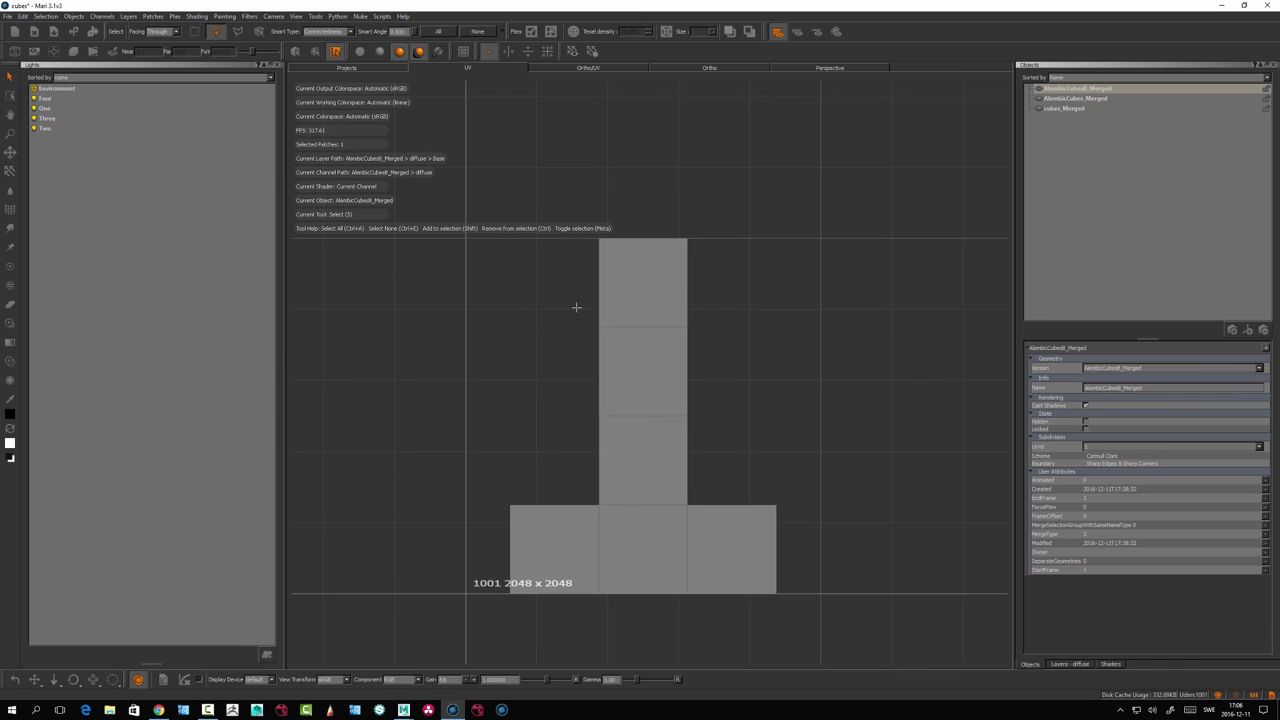
{"action": "middle_click_drag", "start_coordinate": [534, 321], "coordinate": [536, 350], "text": "alt"}
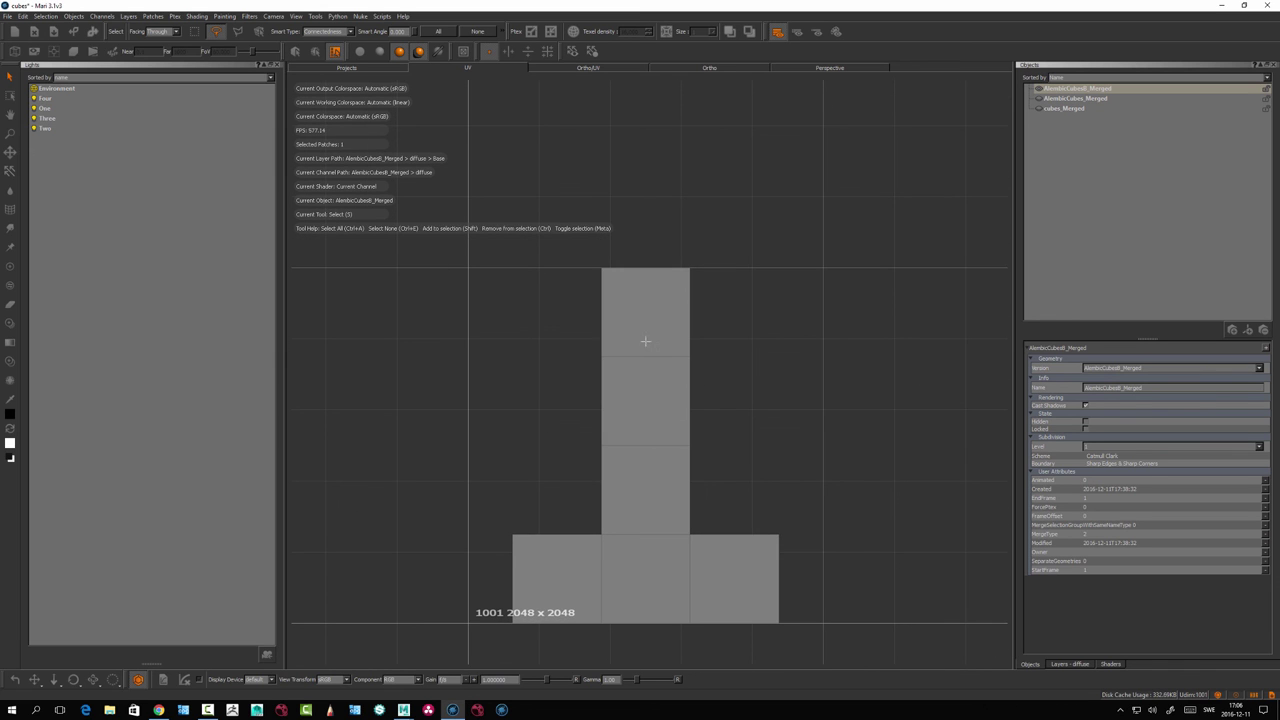
{"action": "right_click_drag", "start_coordinate": [653, 349], "coordinate": [620, 289], "text": "alt"}
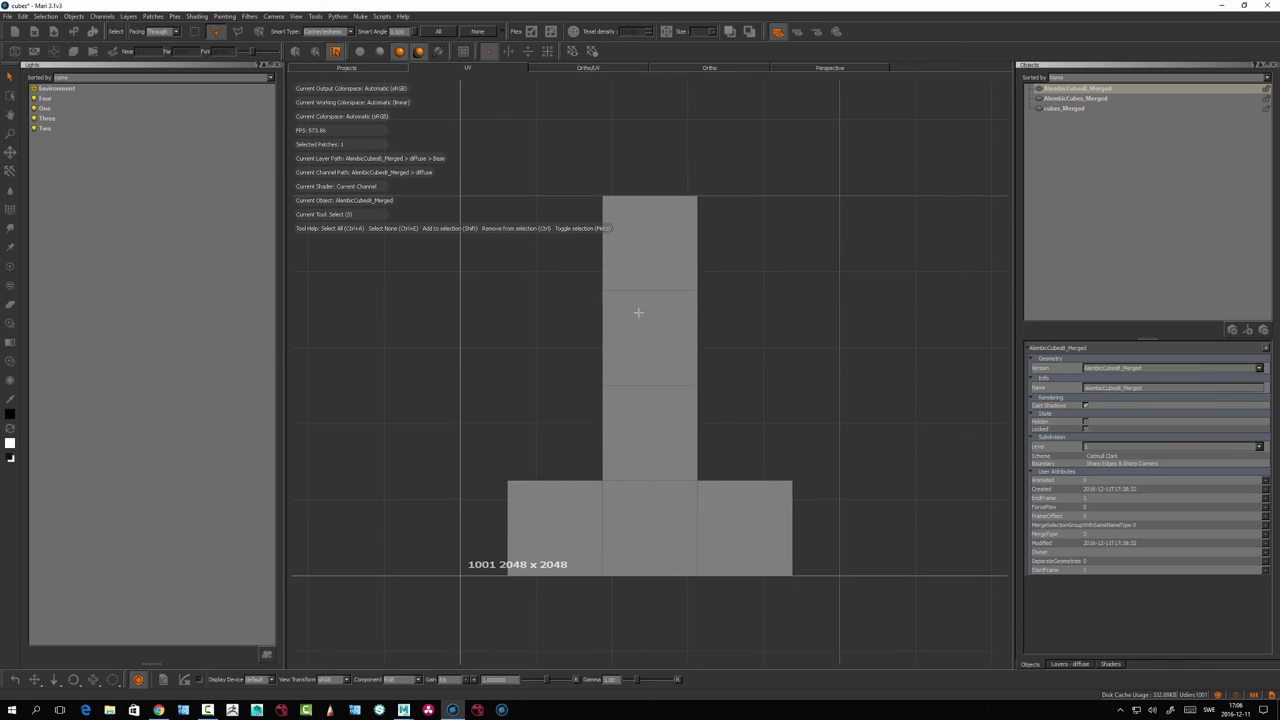